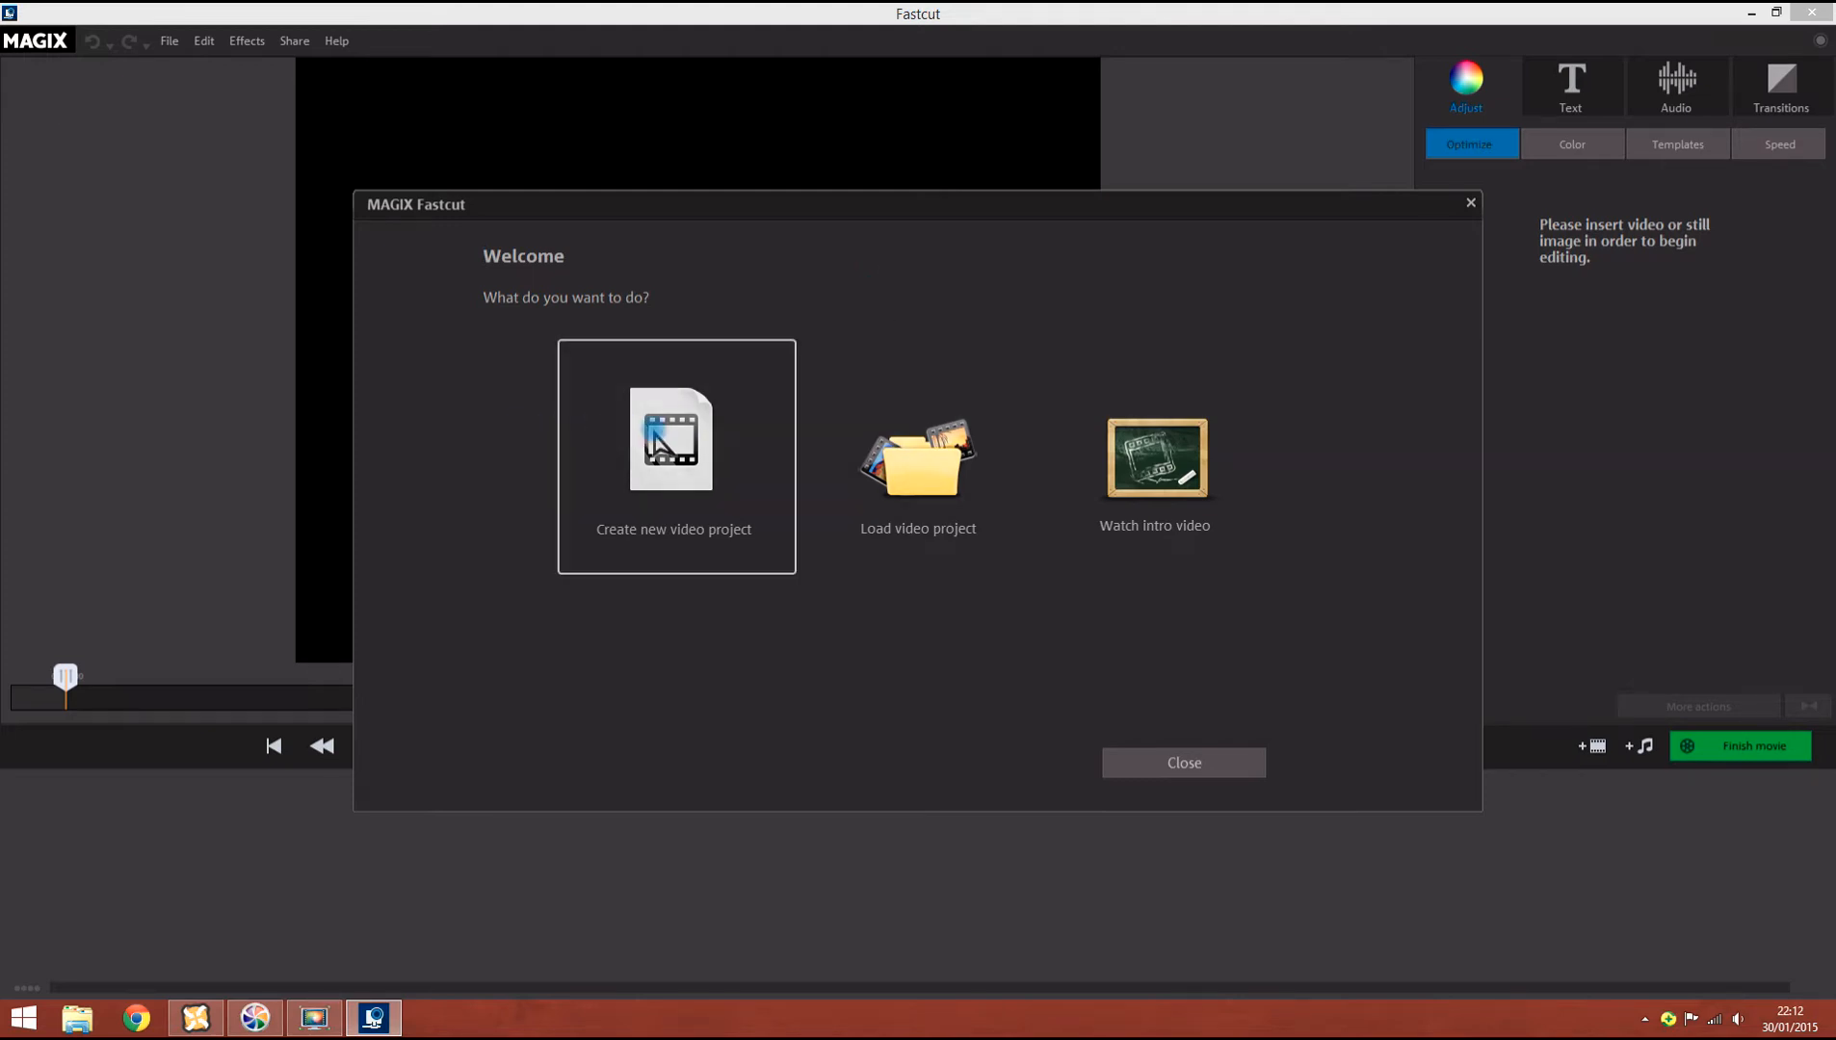
Step: Create a new video project and import the clip GOPR0801.MP4, using the original material on its storage medium
click(729, 507)
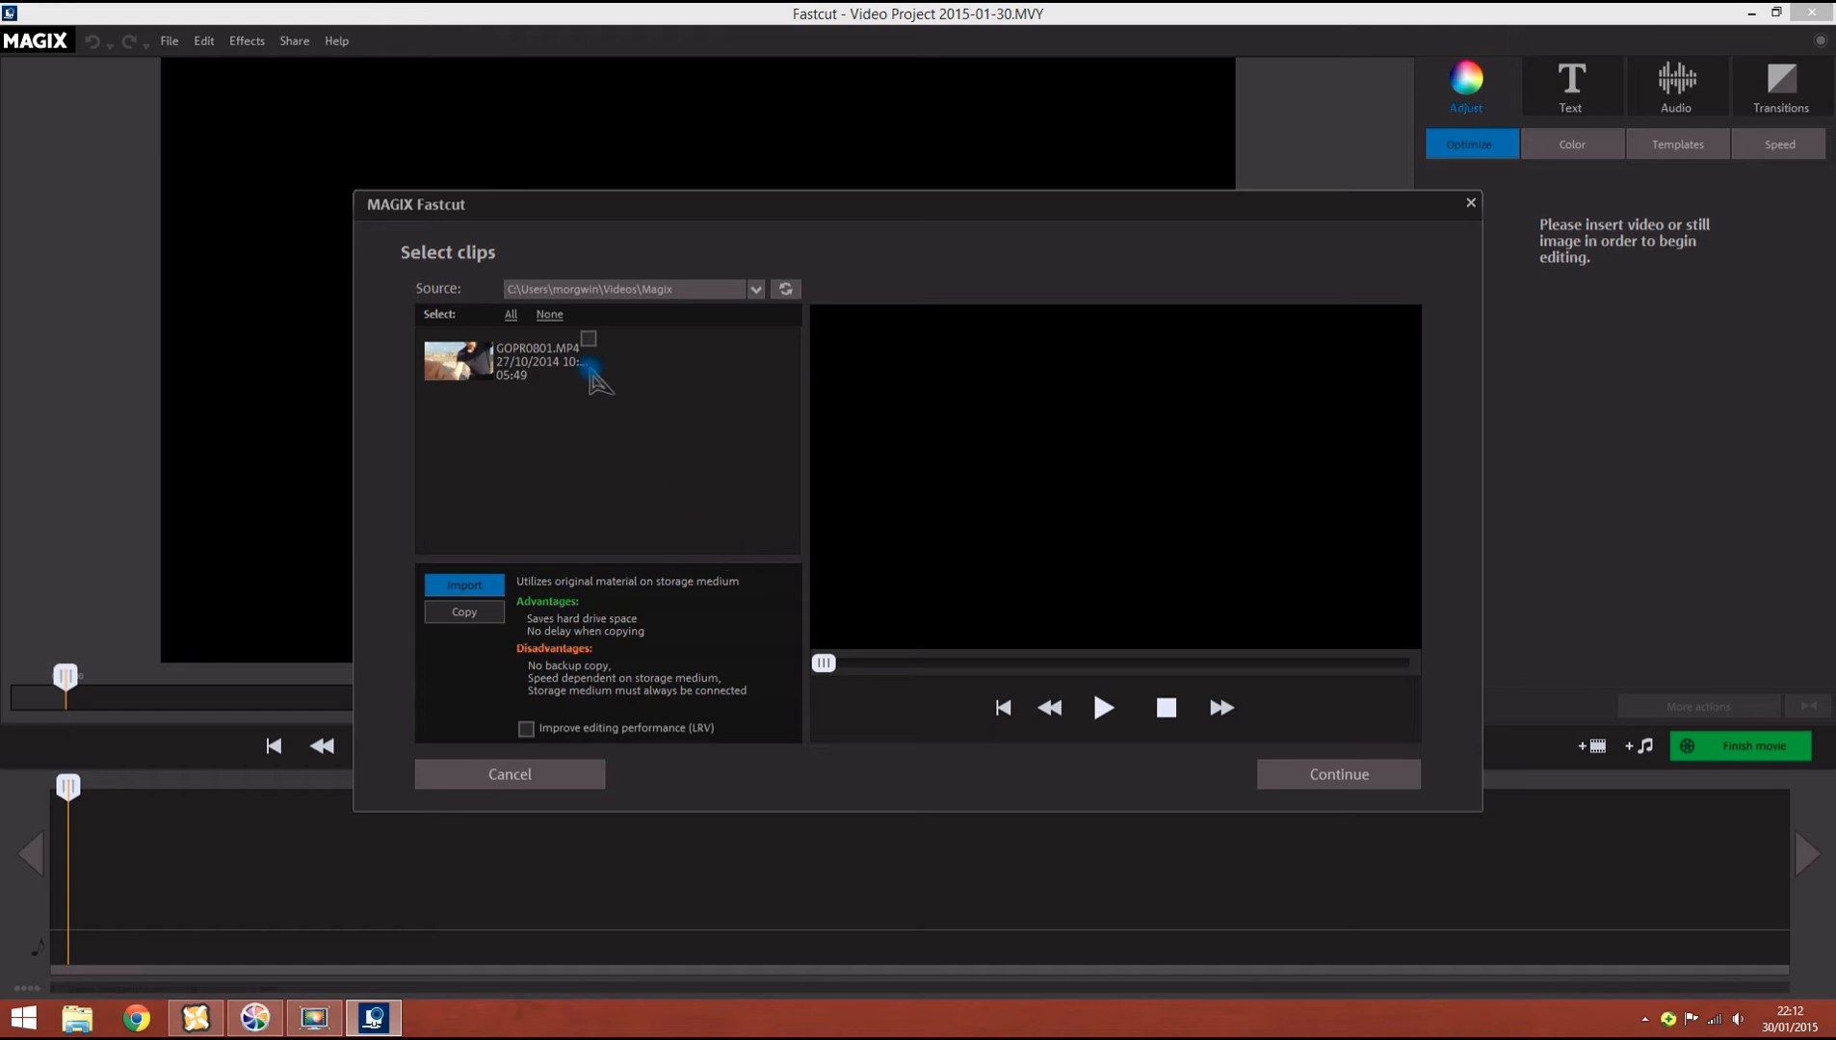
click(492, 366)
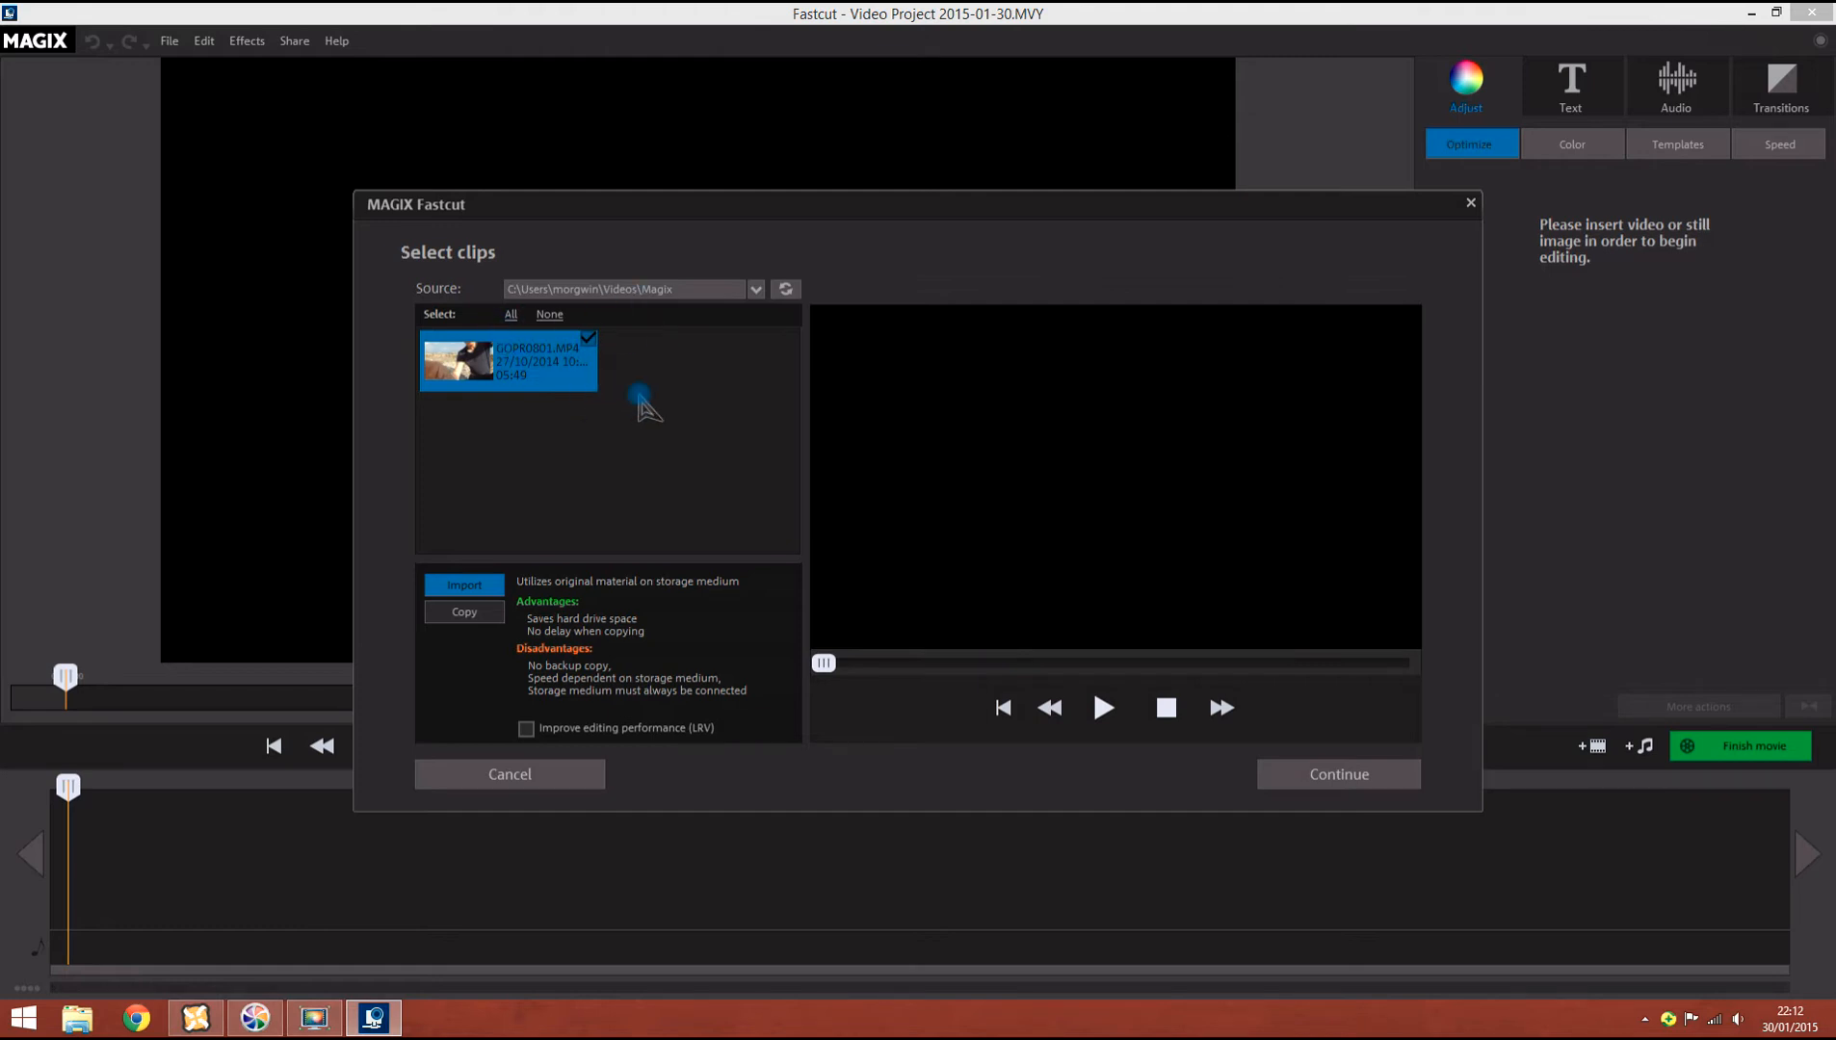
click(490, 584)
click(622, 734)
click(1286, 774)
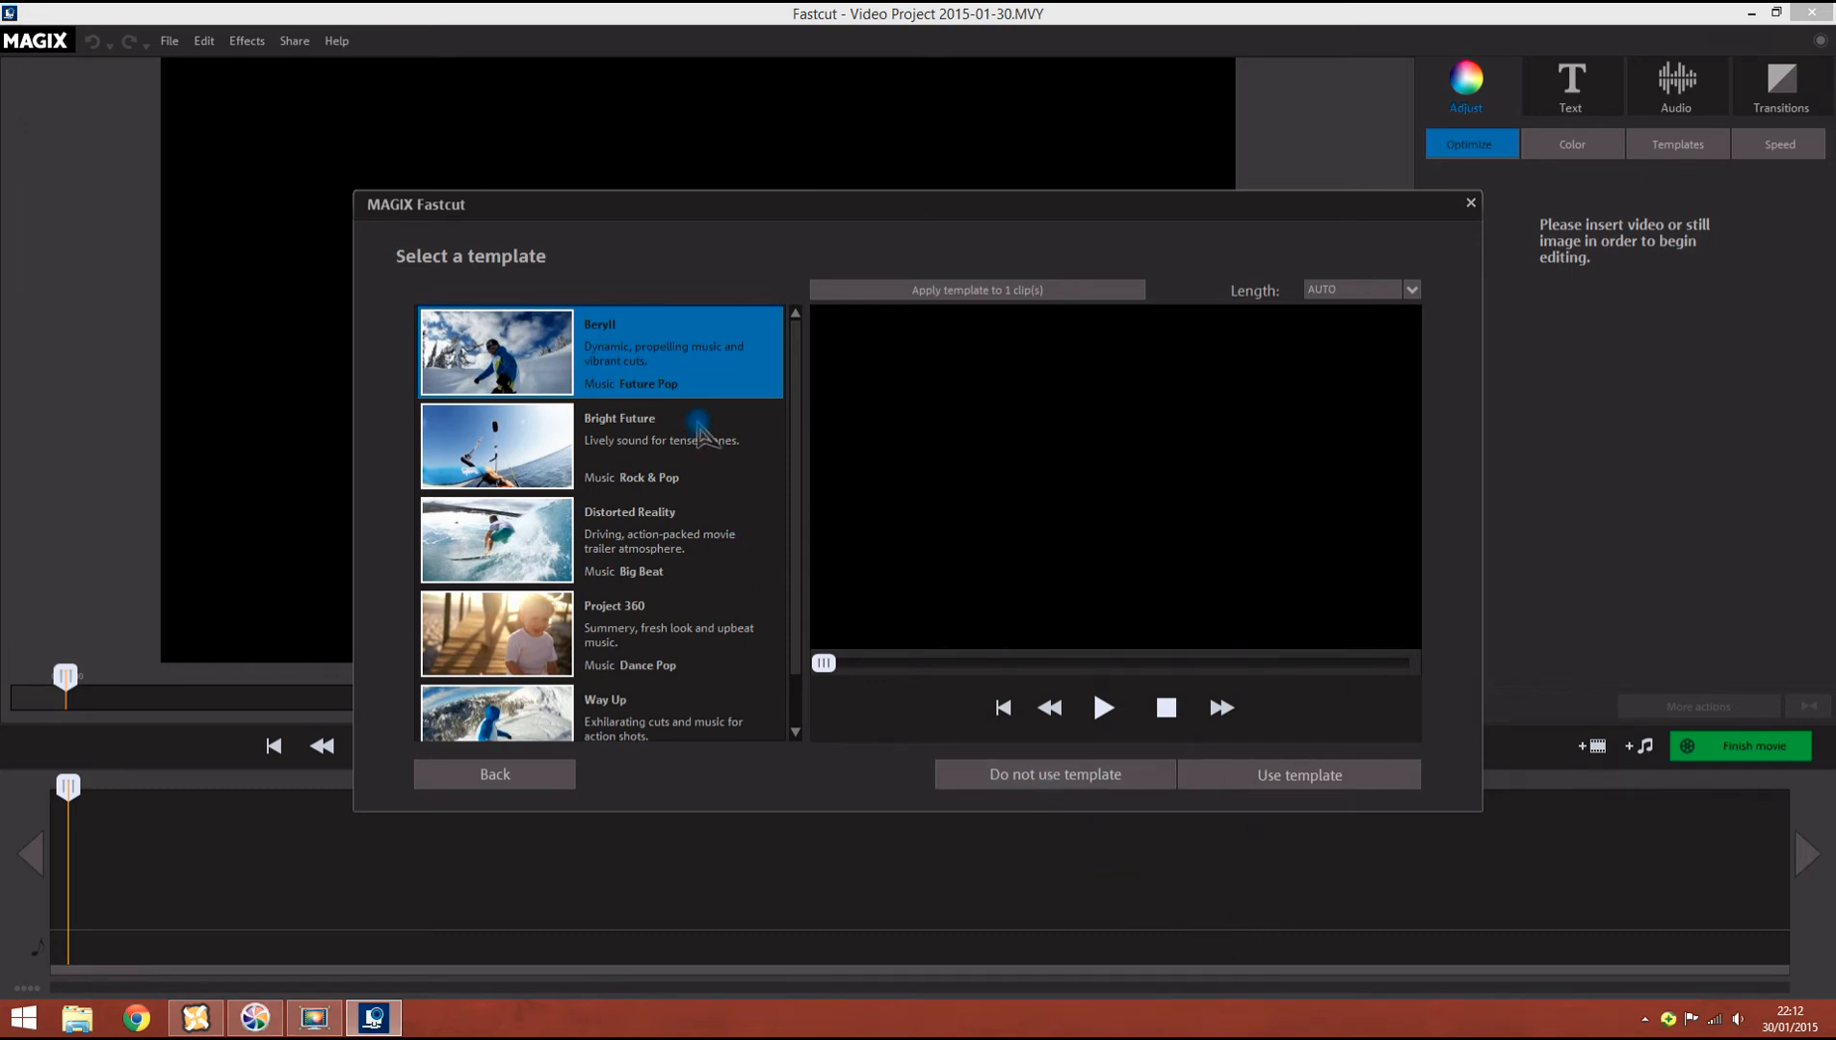
Step: Look through the movie templates and apply the Beryll template to the imported clip with automatic length
click(633, 444)
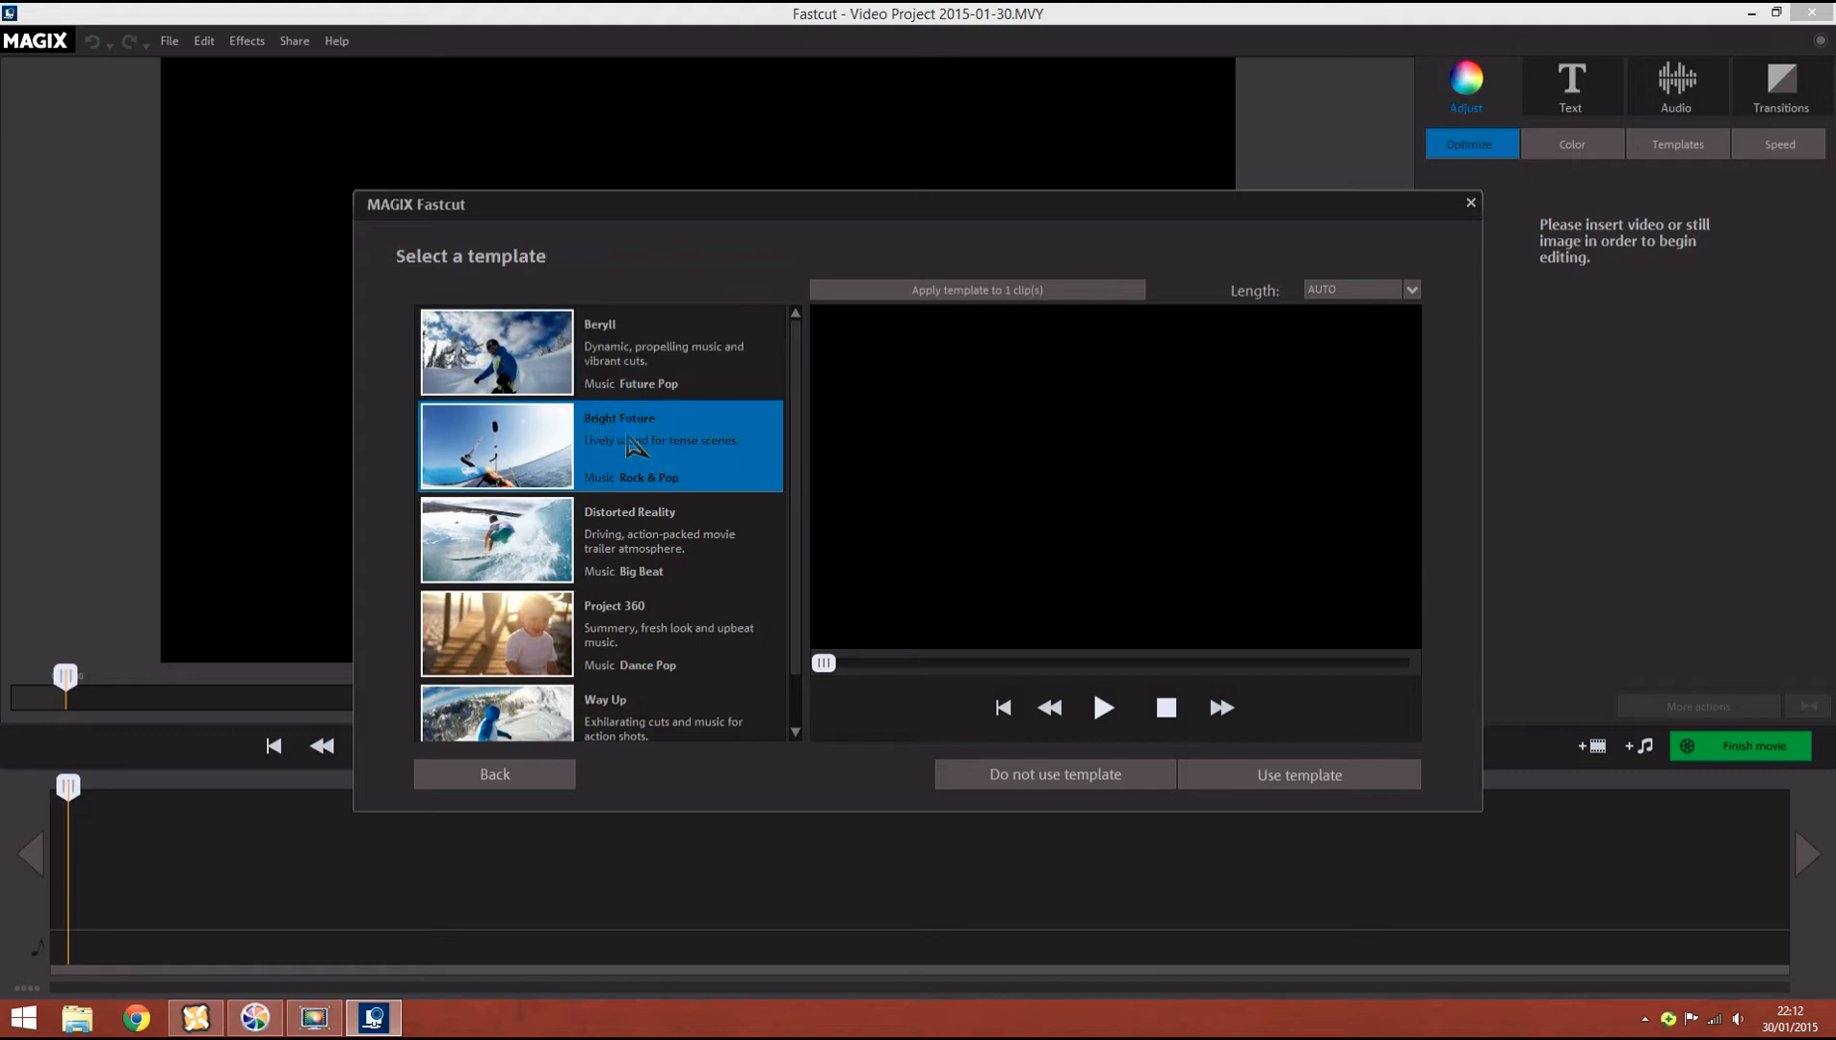
click(653, 536)
click(678, 365)
click(640, 647)
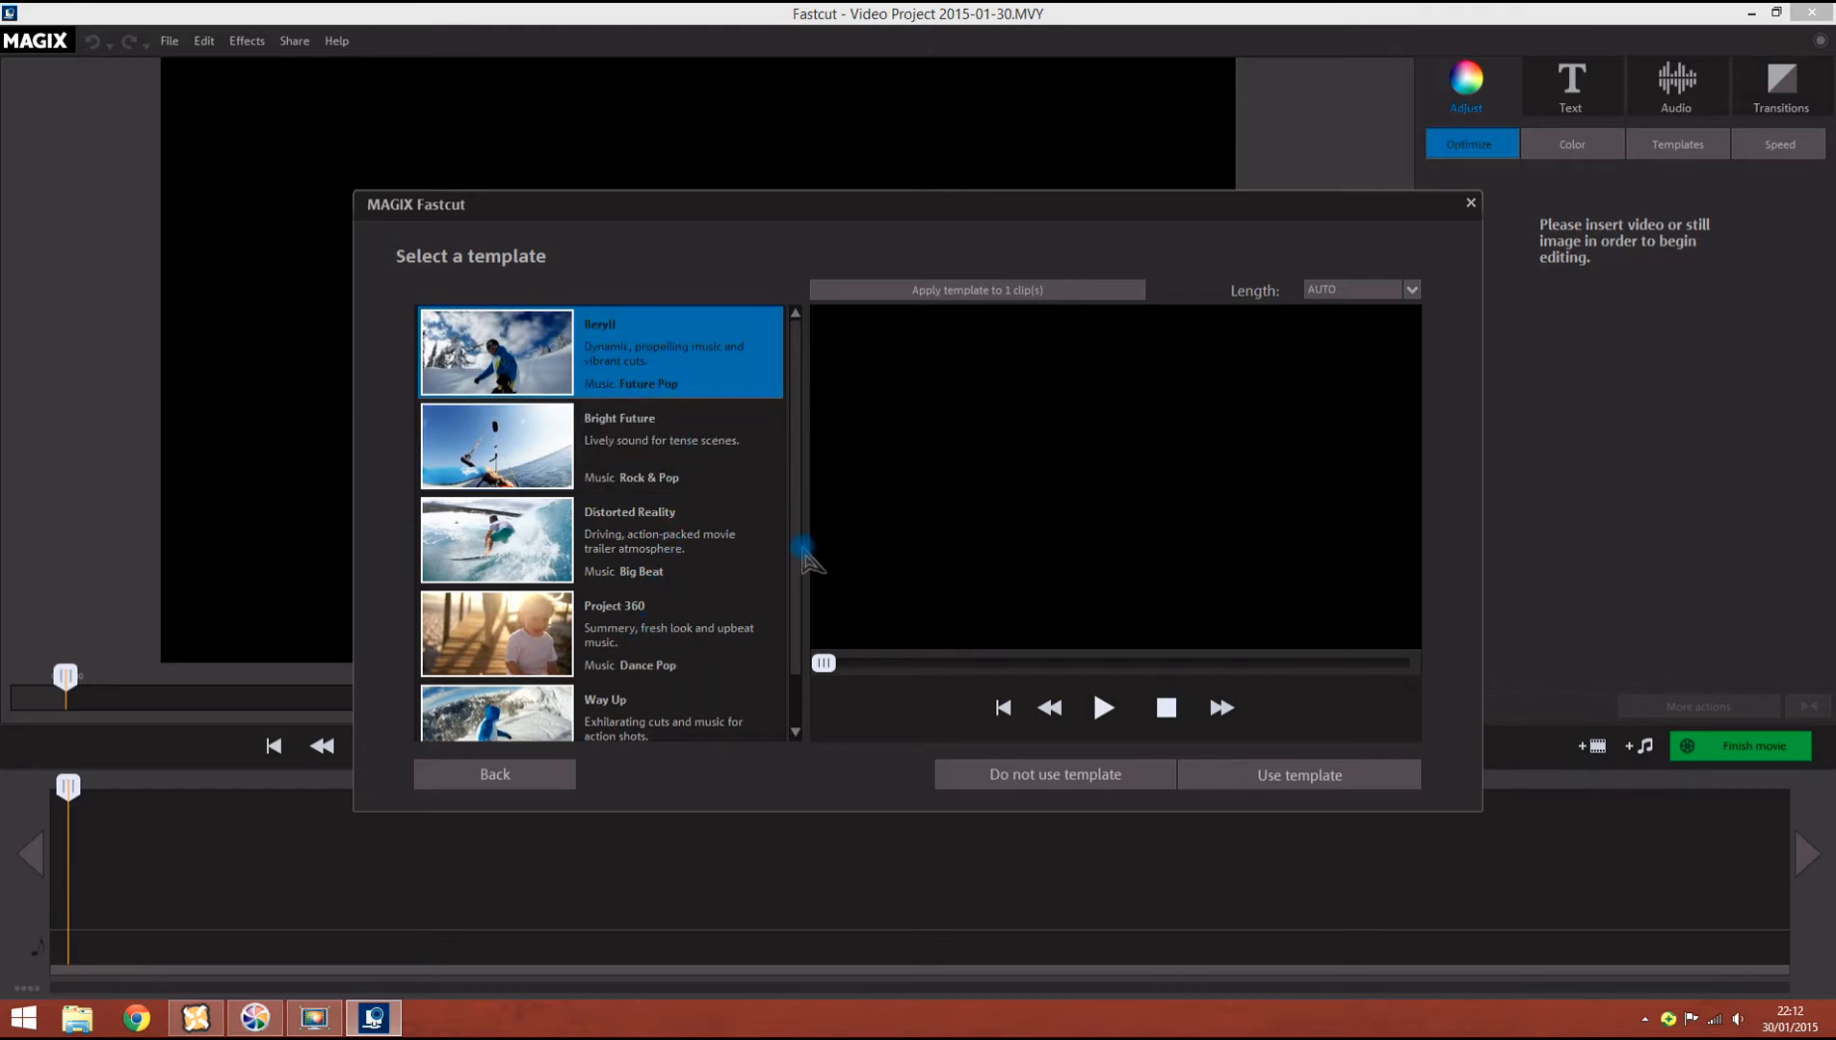
drag(801, 546, 782, 491)
click(1264, 777)
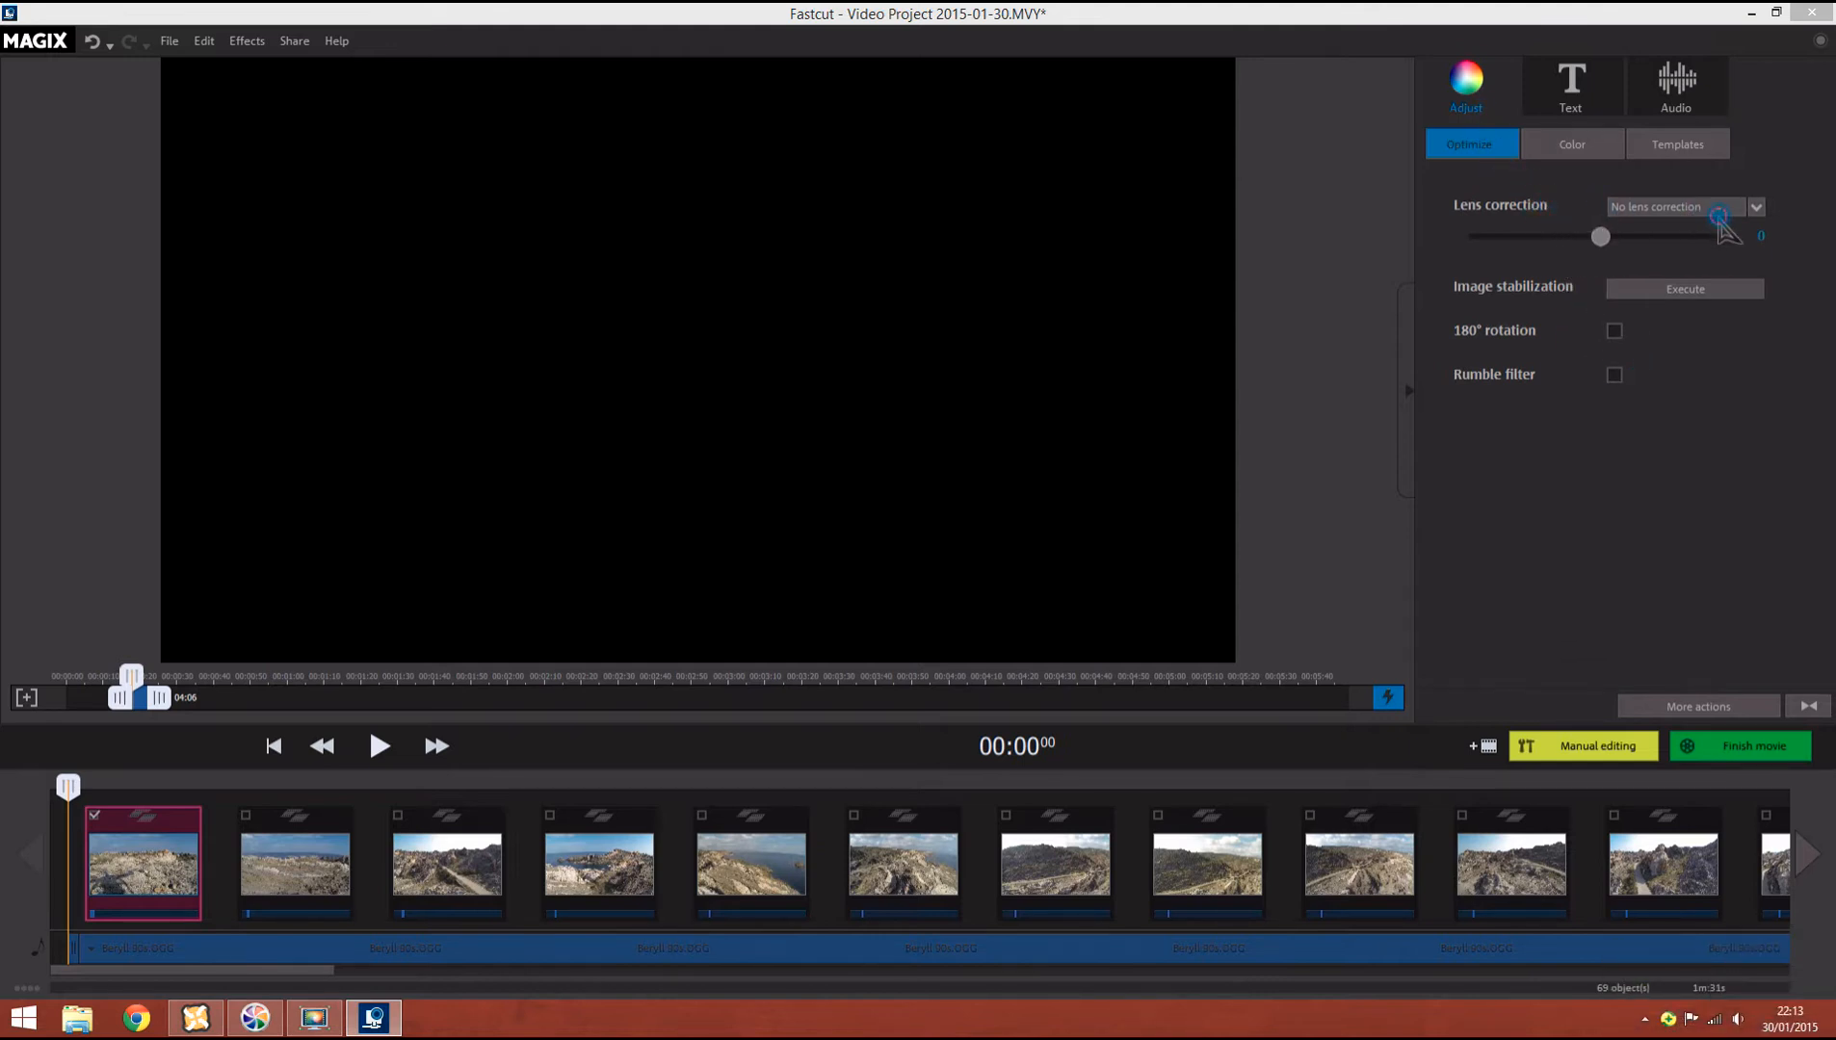
Step: Examine the GoPro lens correction presets and the other optimization options for the first clip
click(1718, 215)
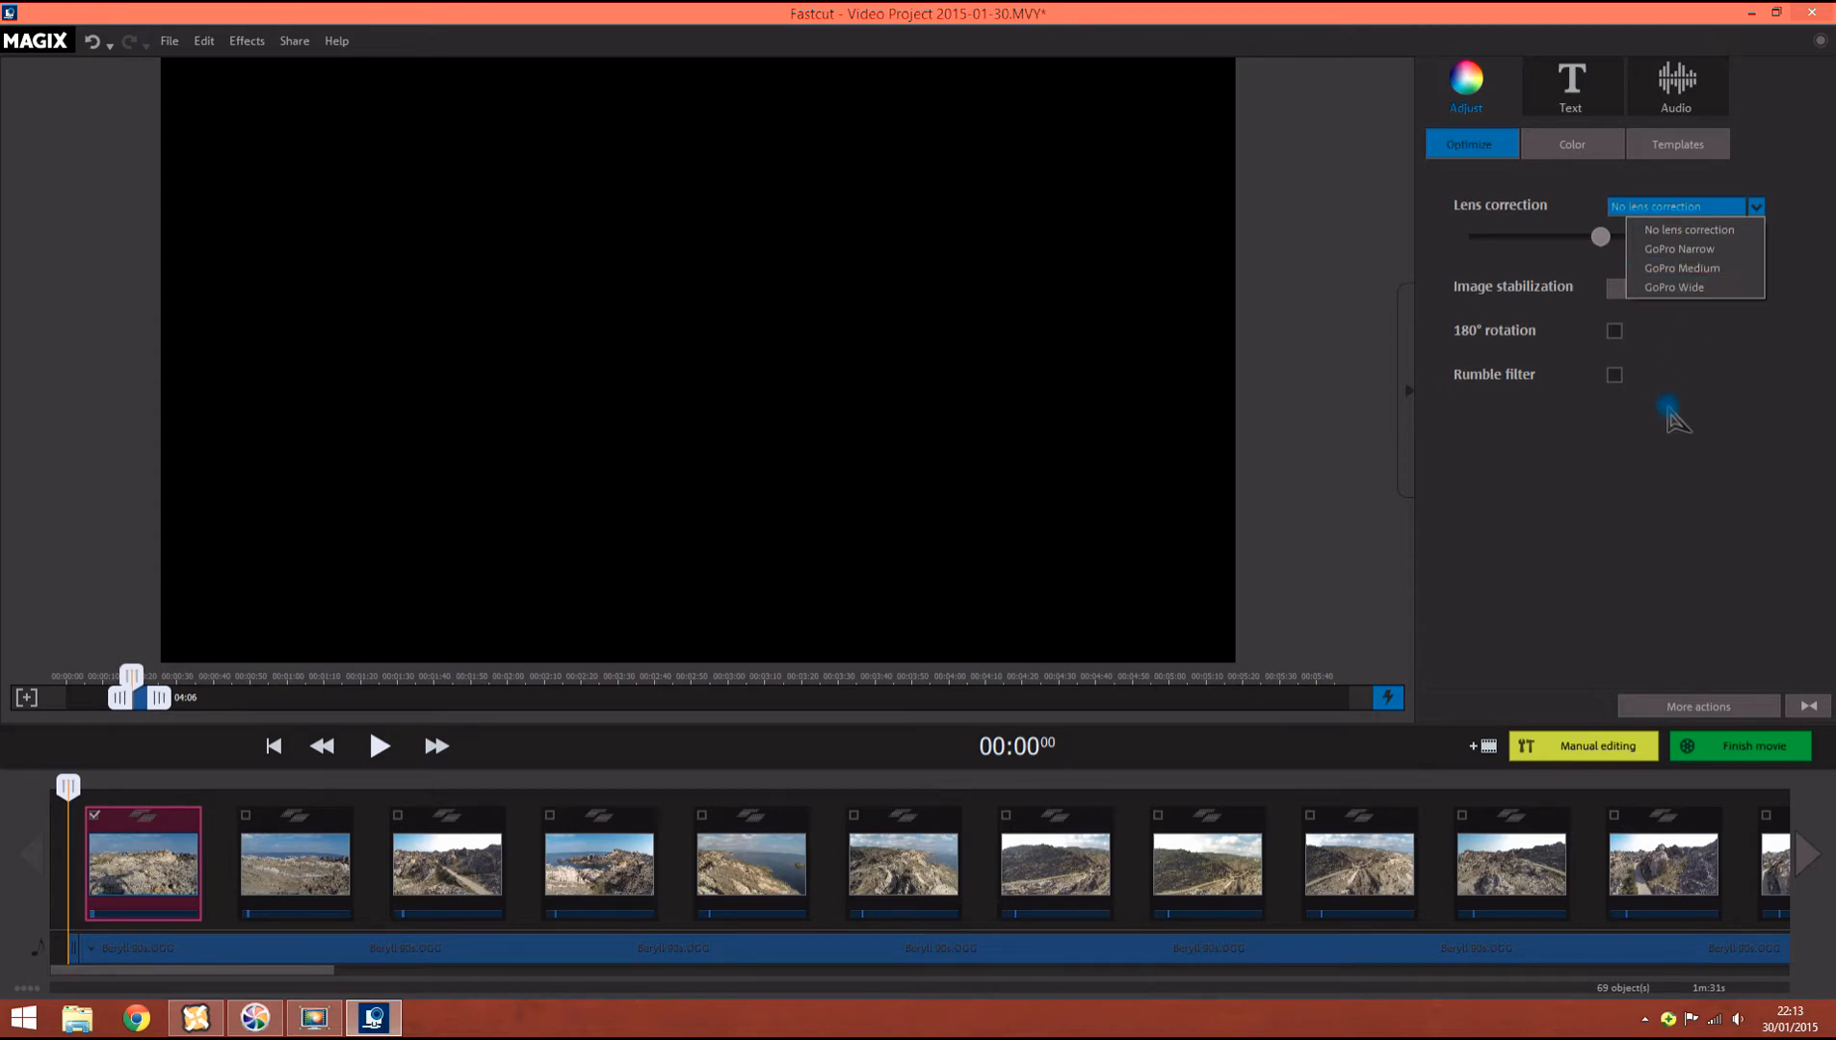
click(1609, 438)
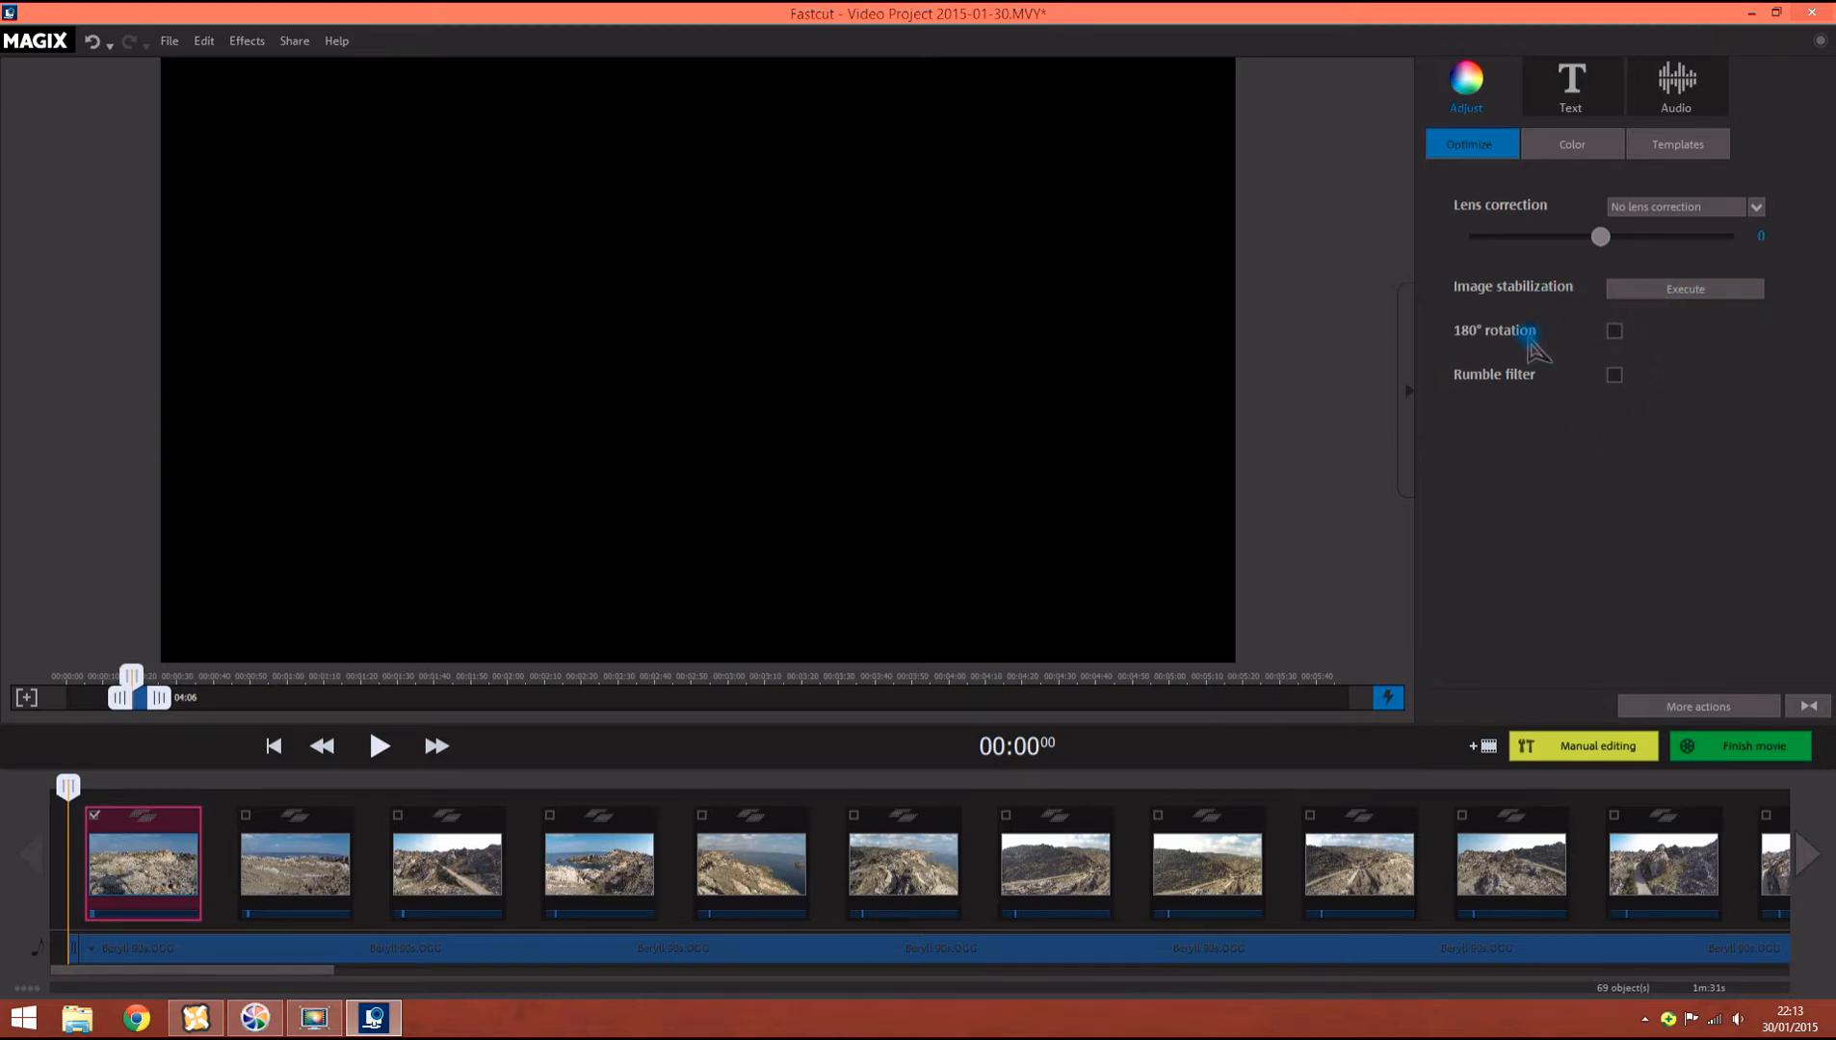
click(1616, 376)
Step: Apply automatic exposure and color correction to the first clip
click(1580, 146)
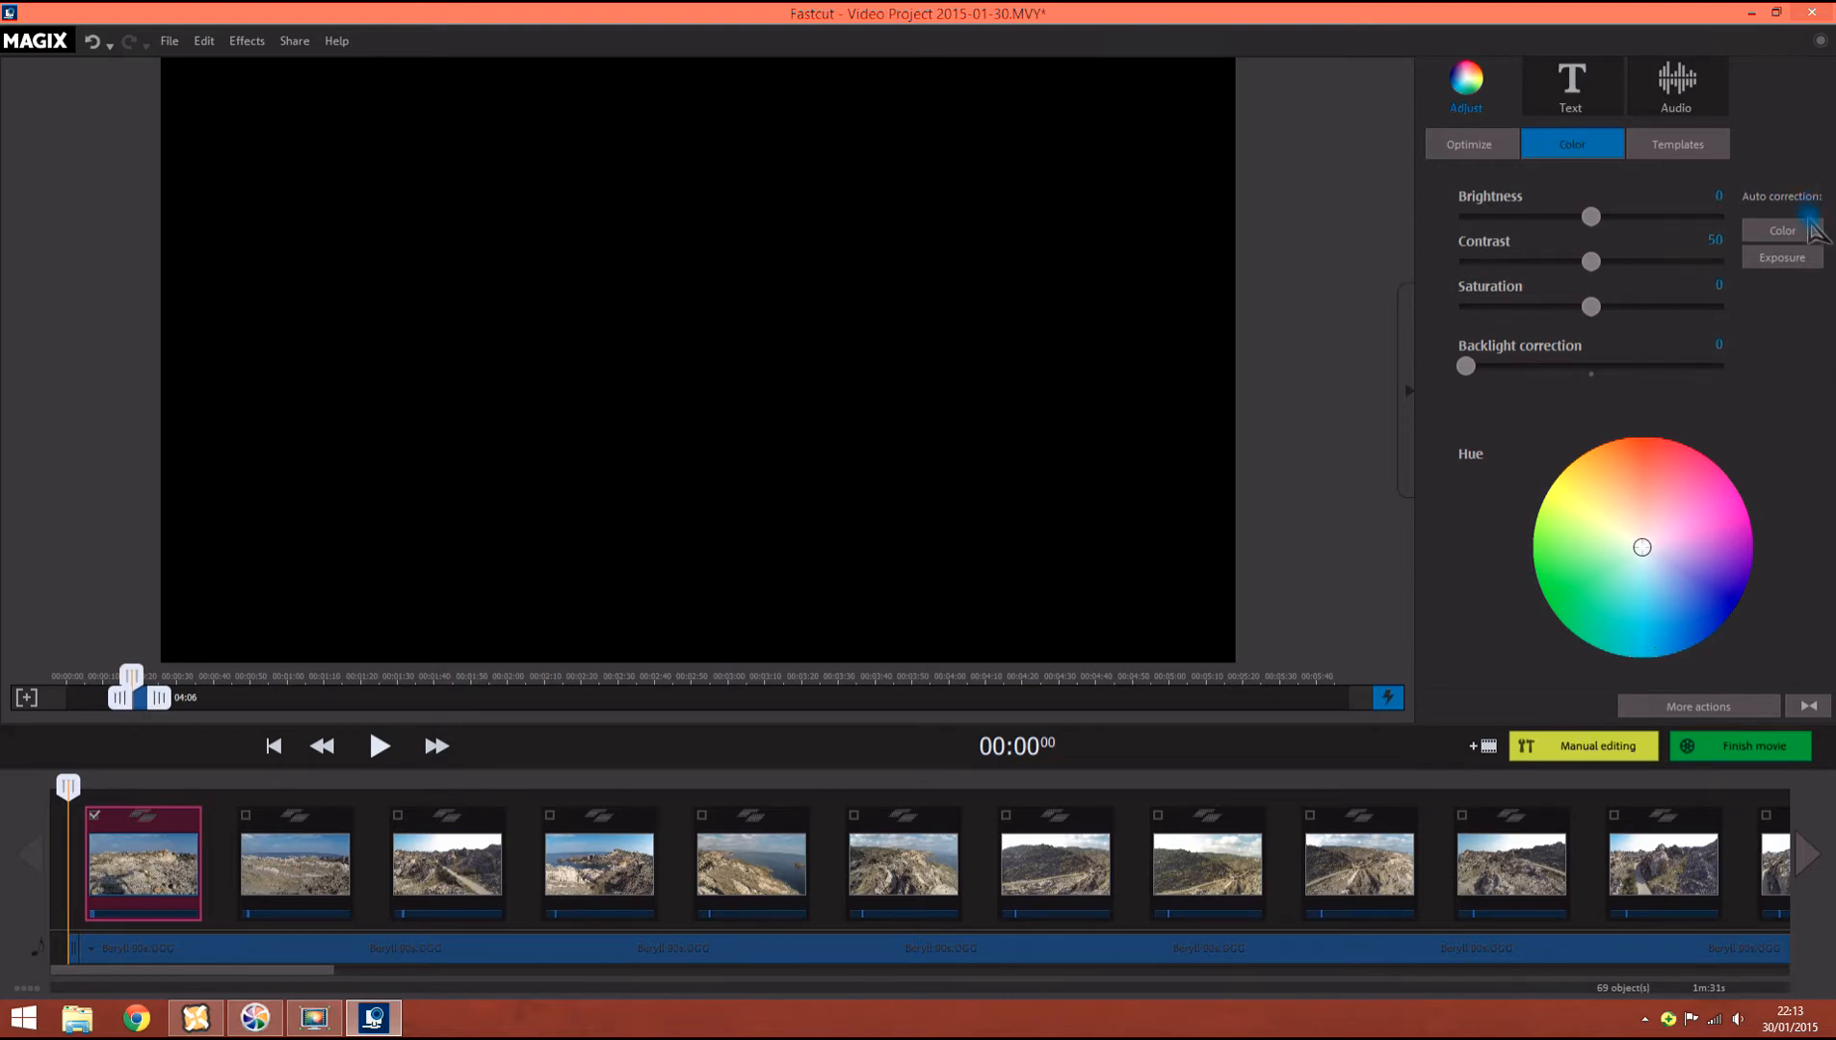
click(1804, 257)
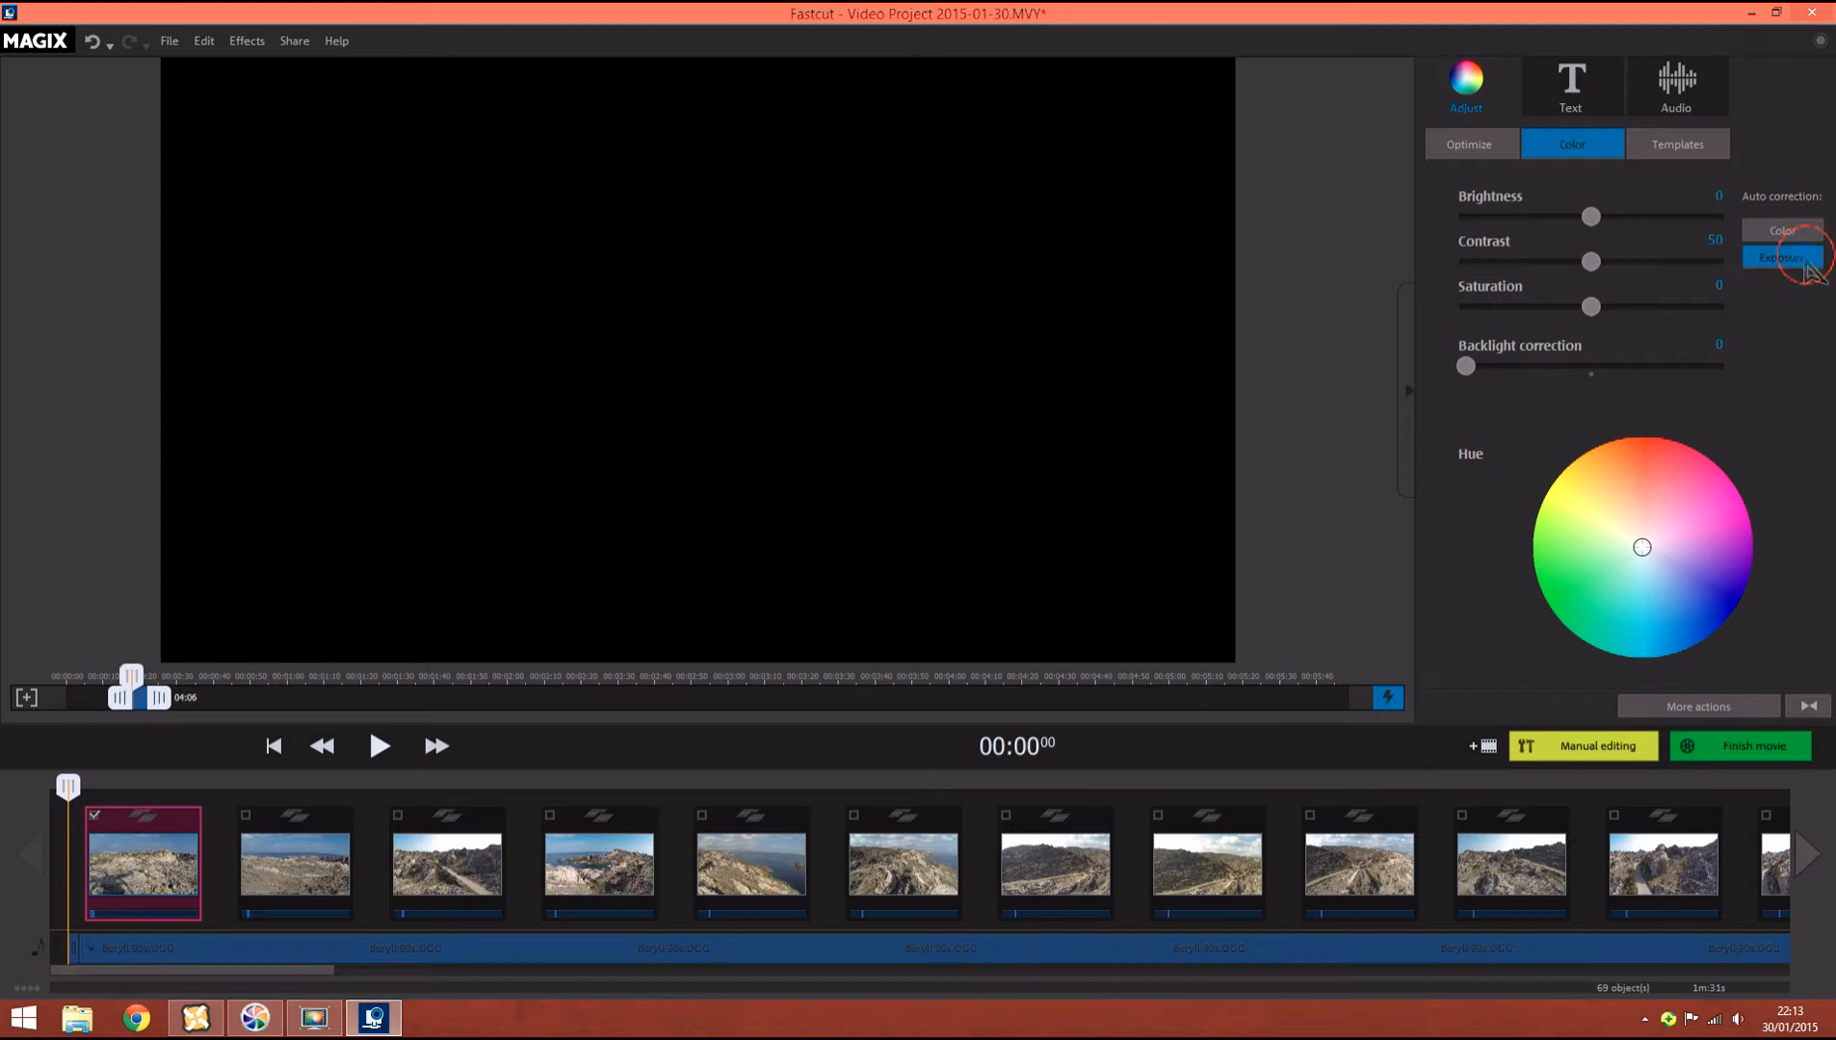
click(1782, 231)
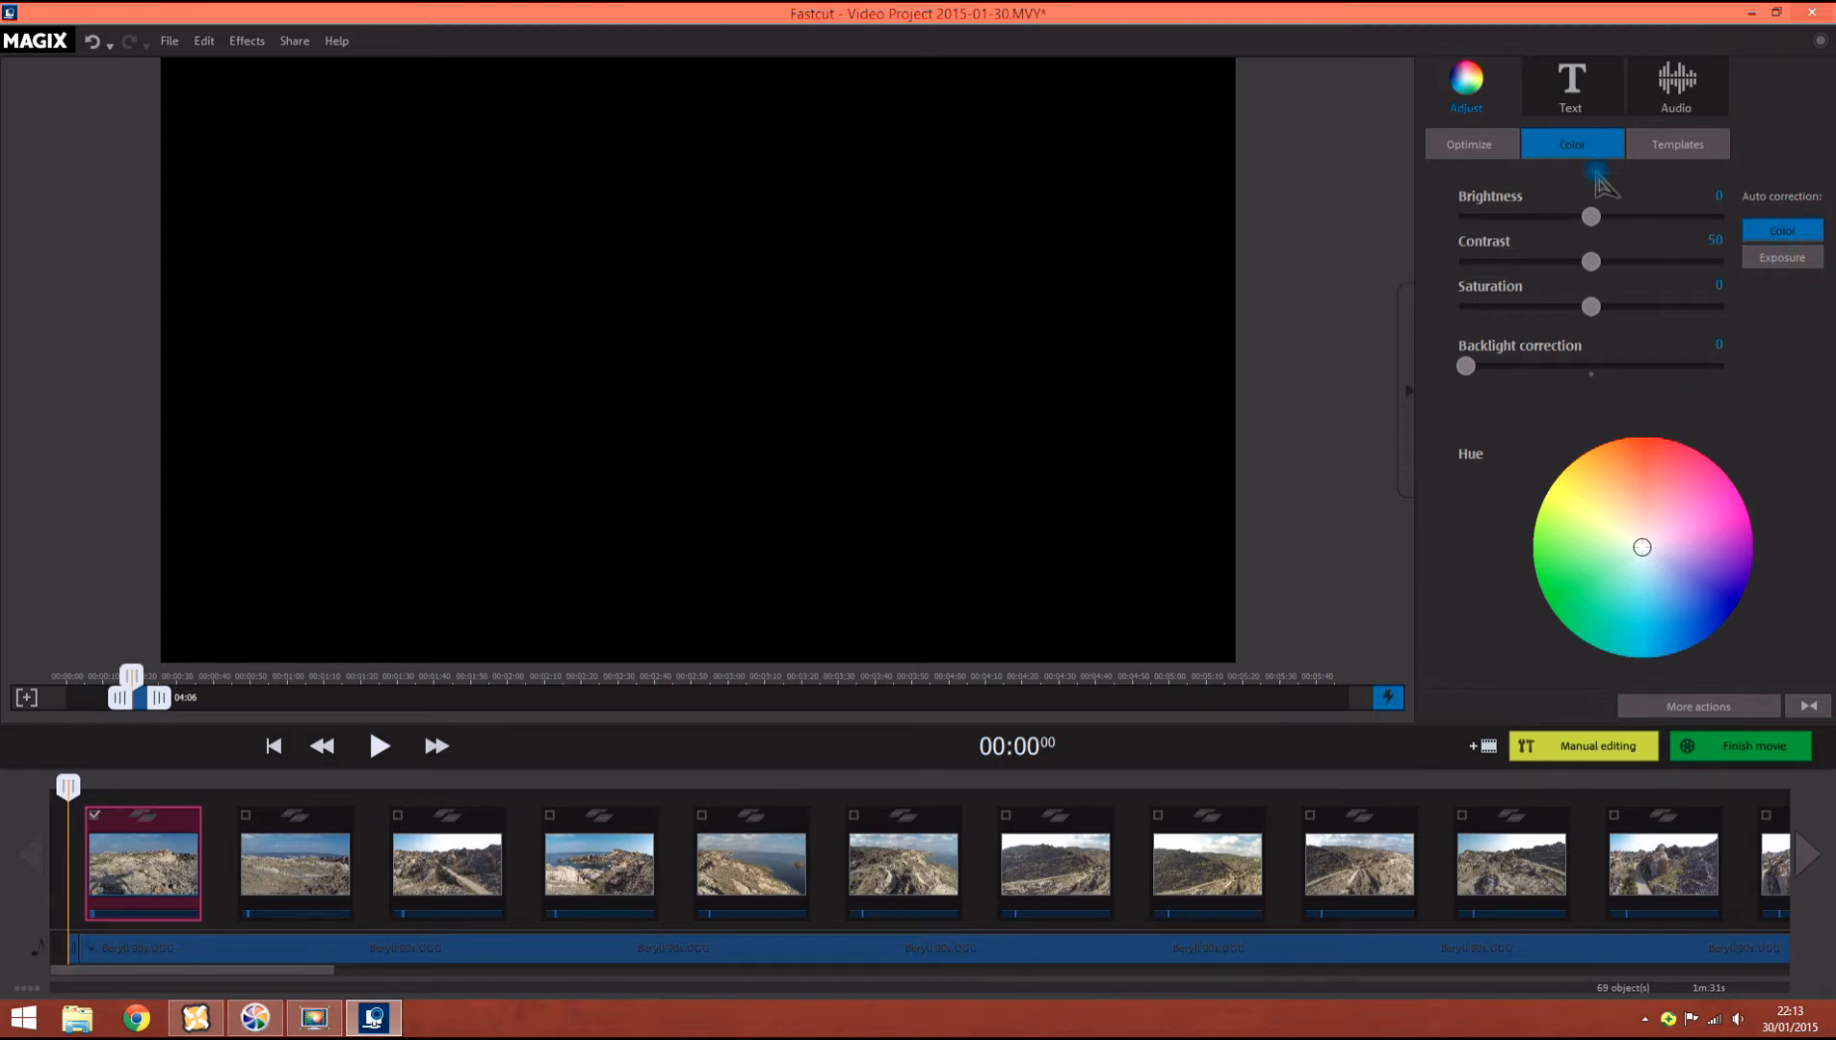
Step: Examine the available effect templates, the title animation options and the text templates
click(1705, 155)
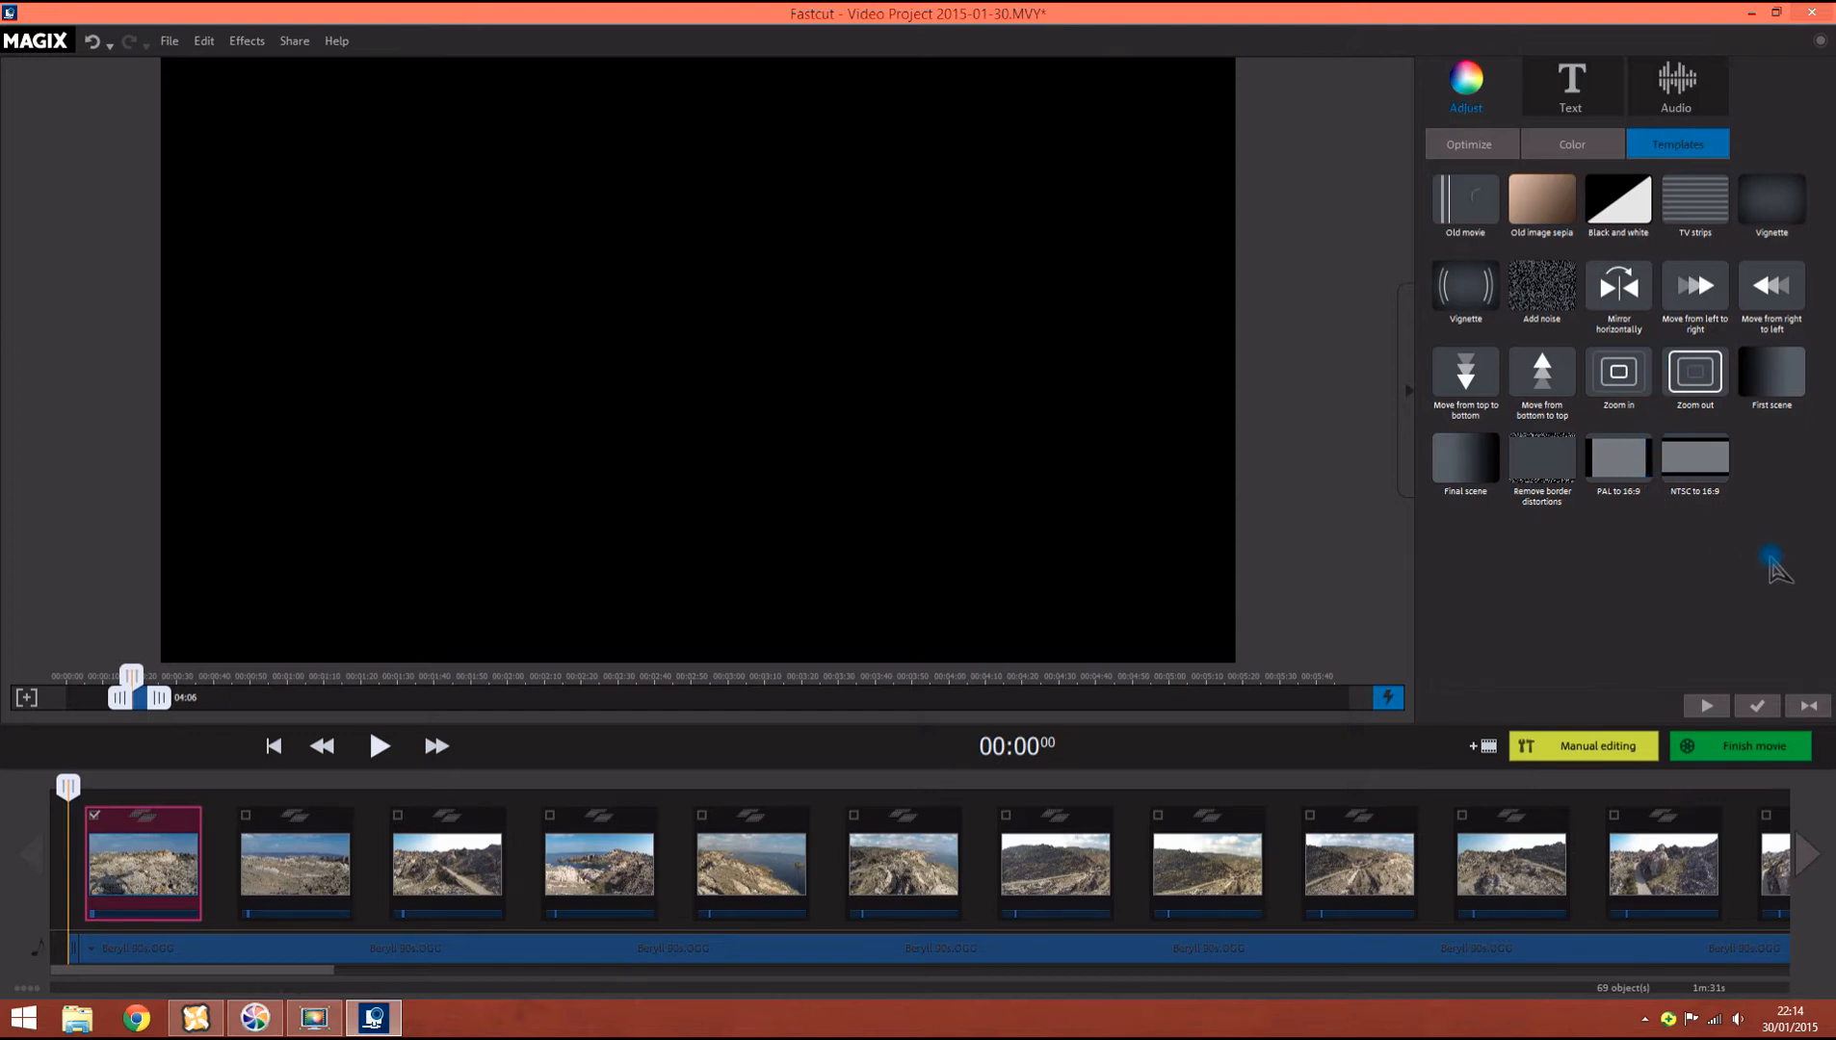
click(1575, 96)
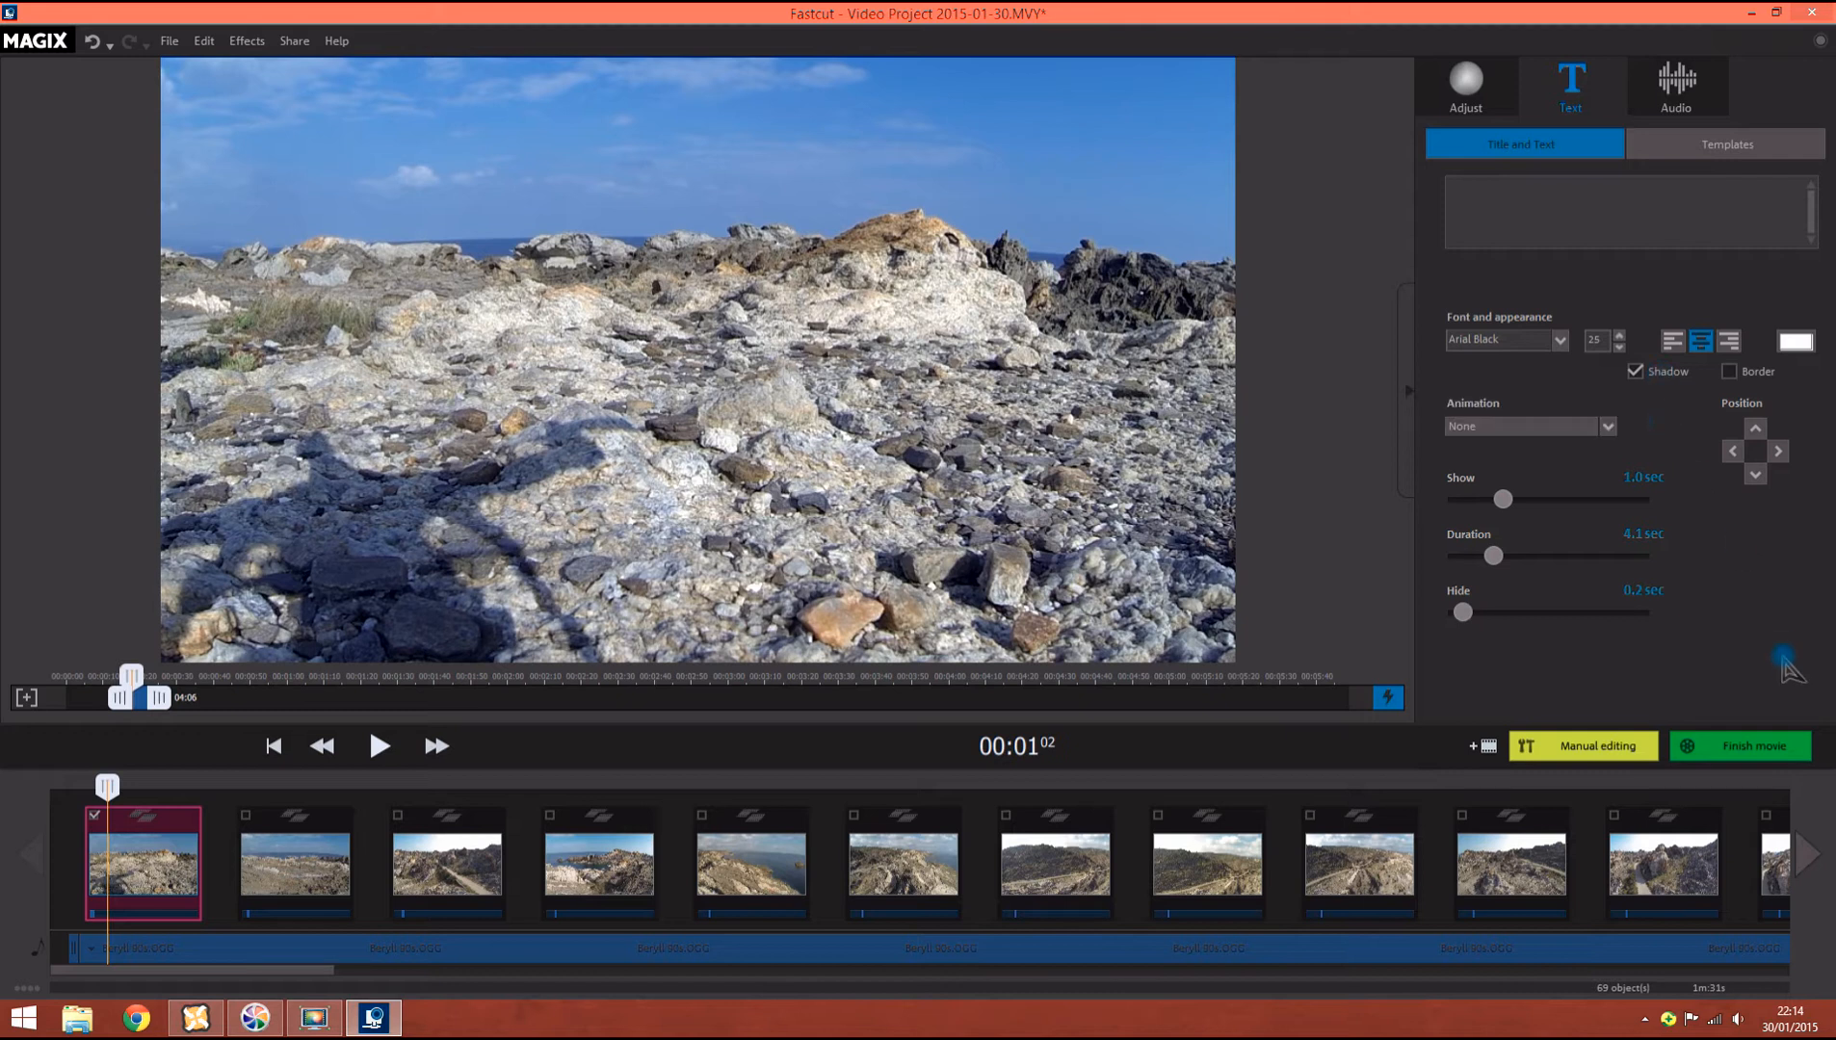
click(1570, 426)
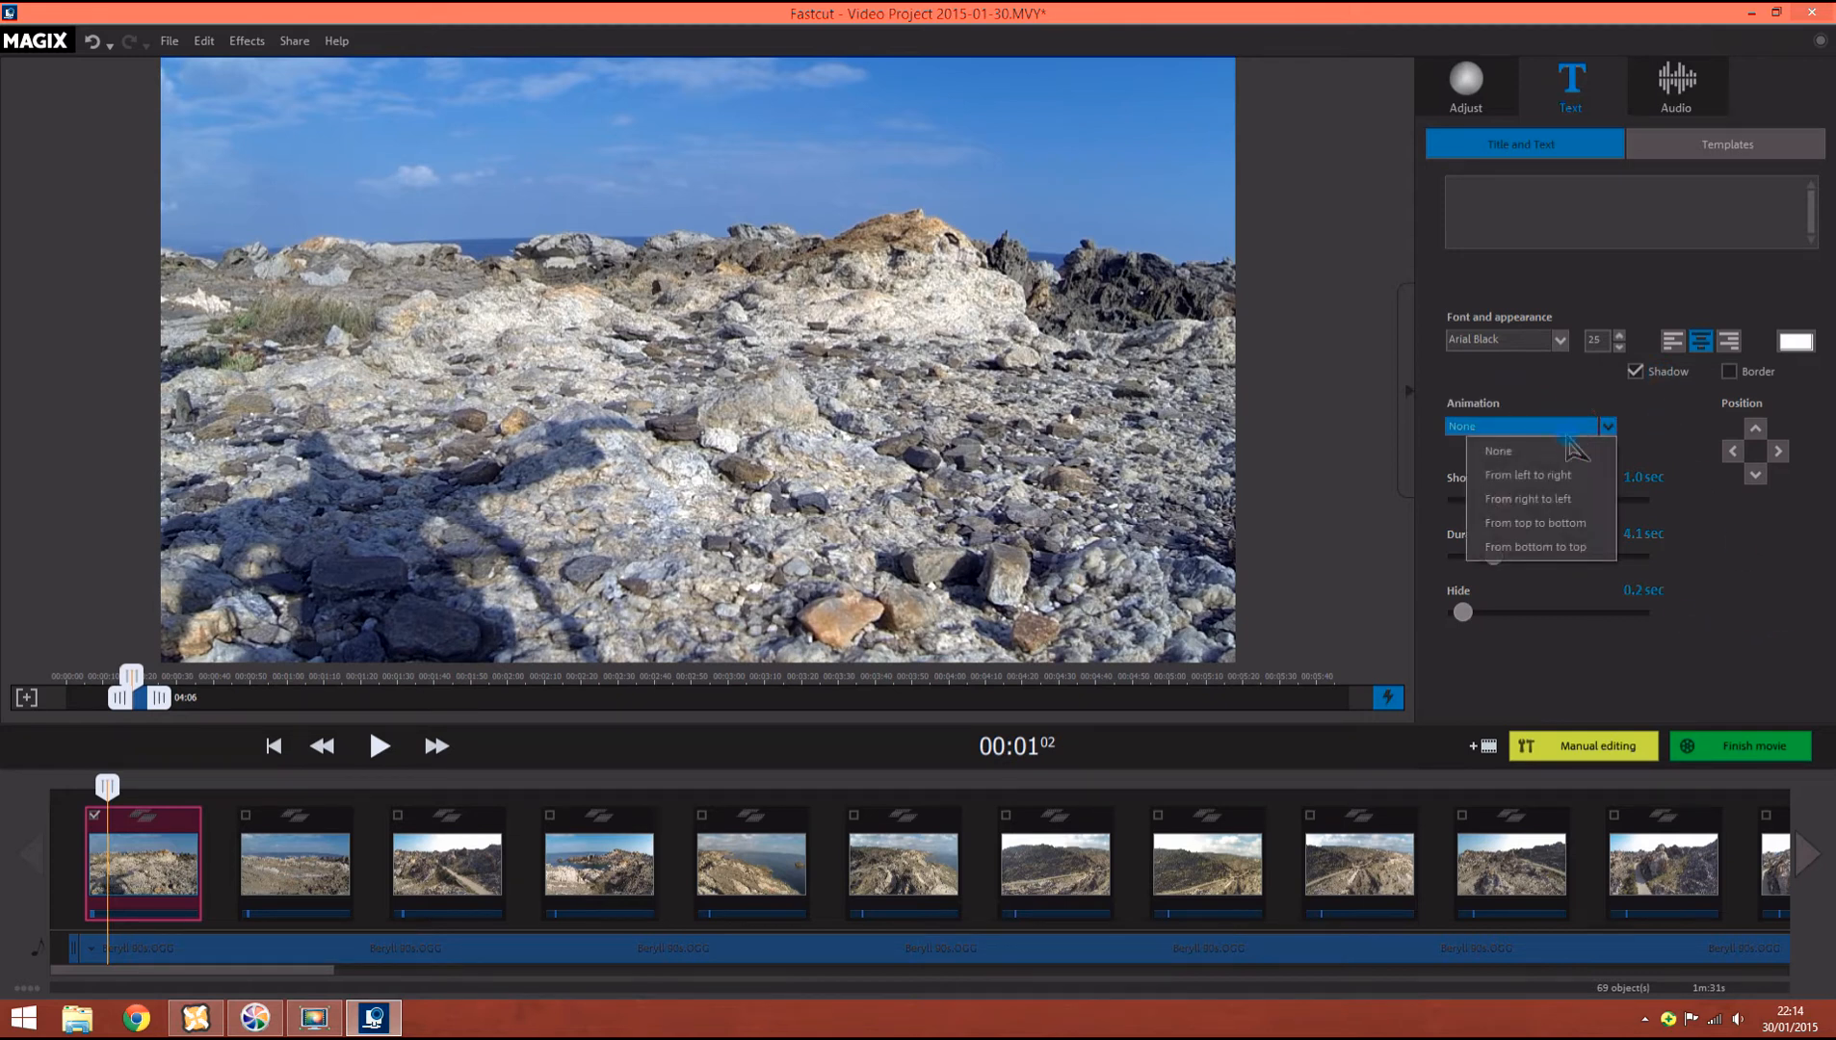
click(1784, 556)
click(1713, 152)
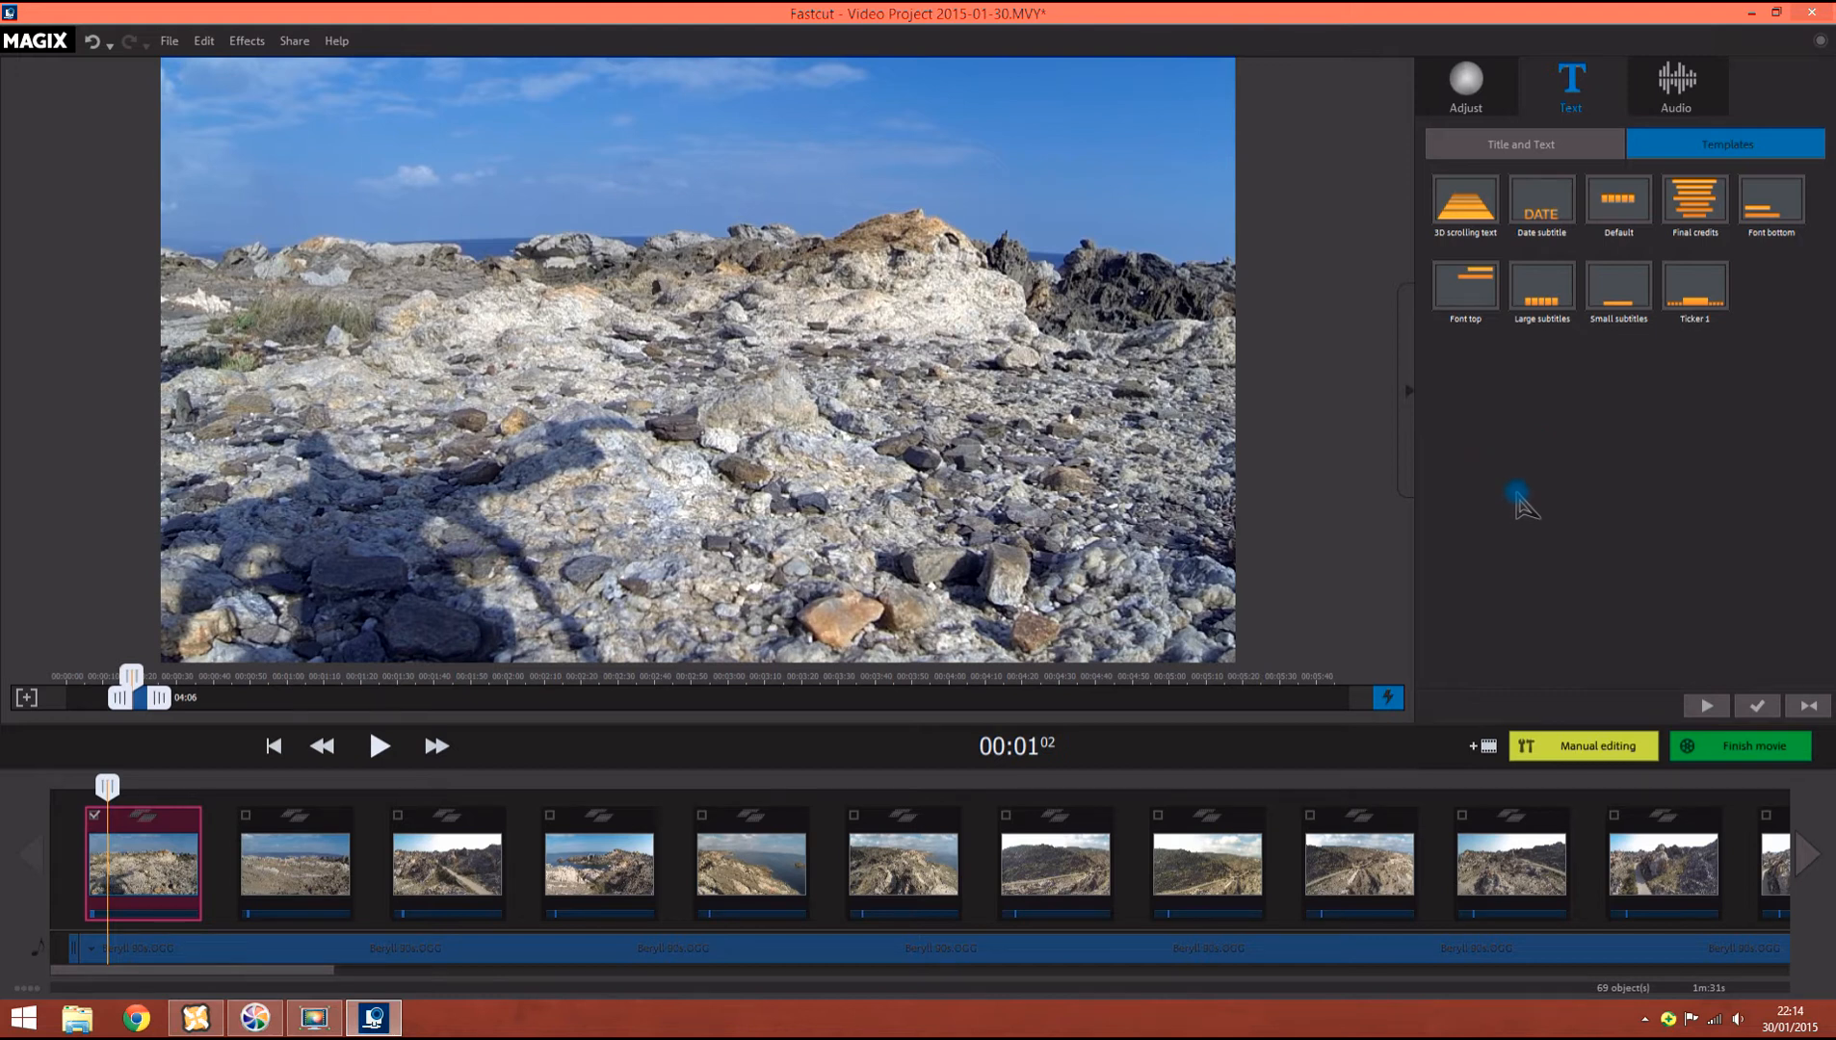
Step: Set the first clip's video sound optimization to Wind and Rumble Filter, and return to the video adjustments
click(1726, 101)
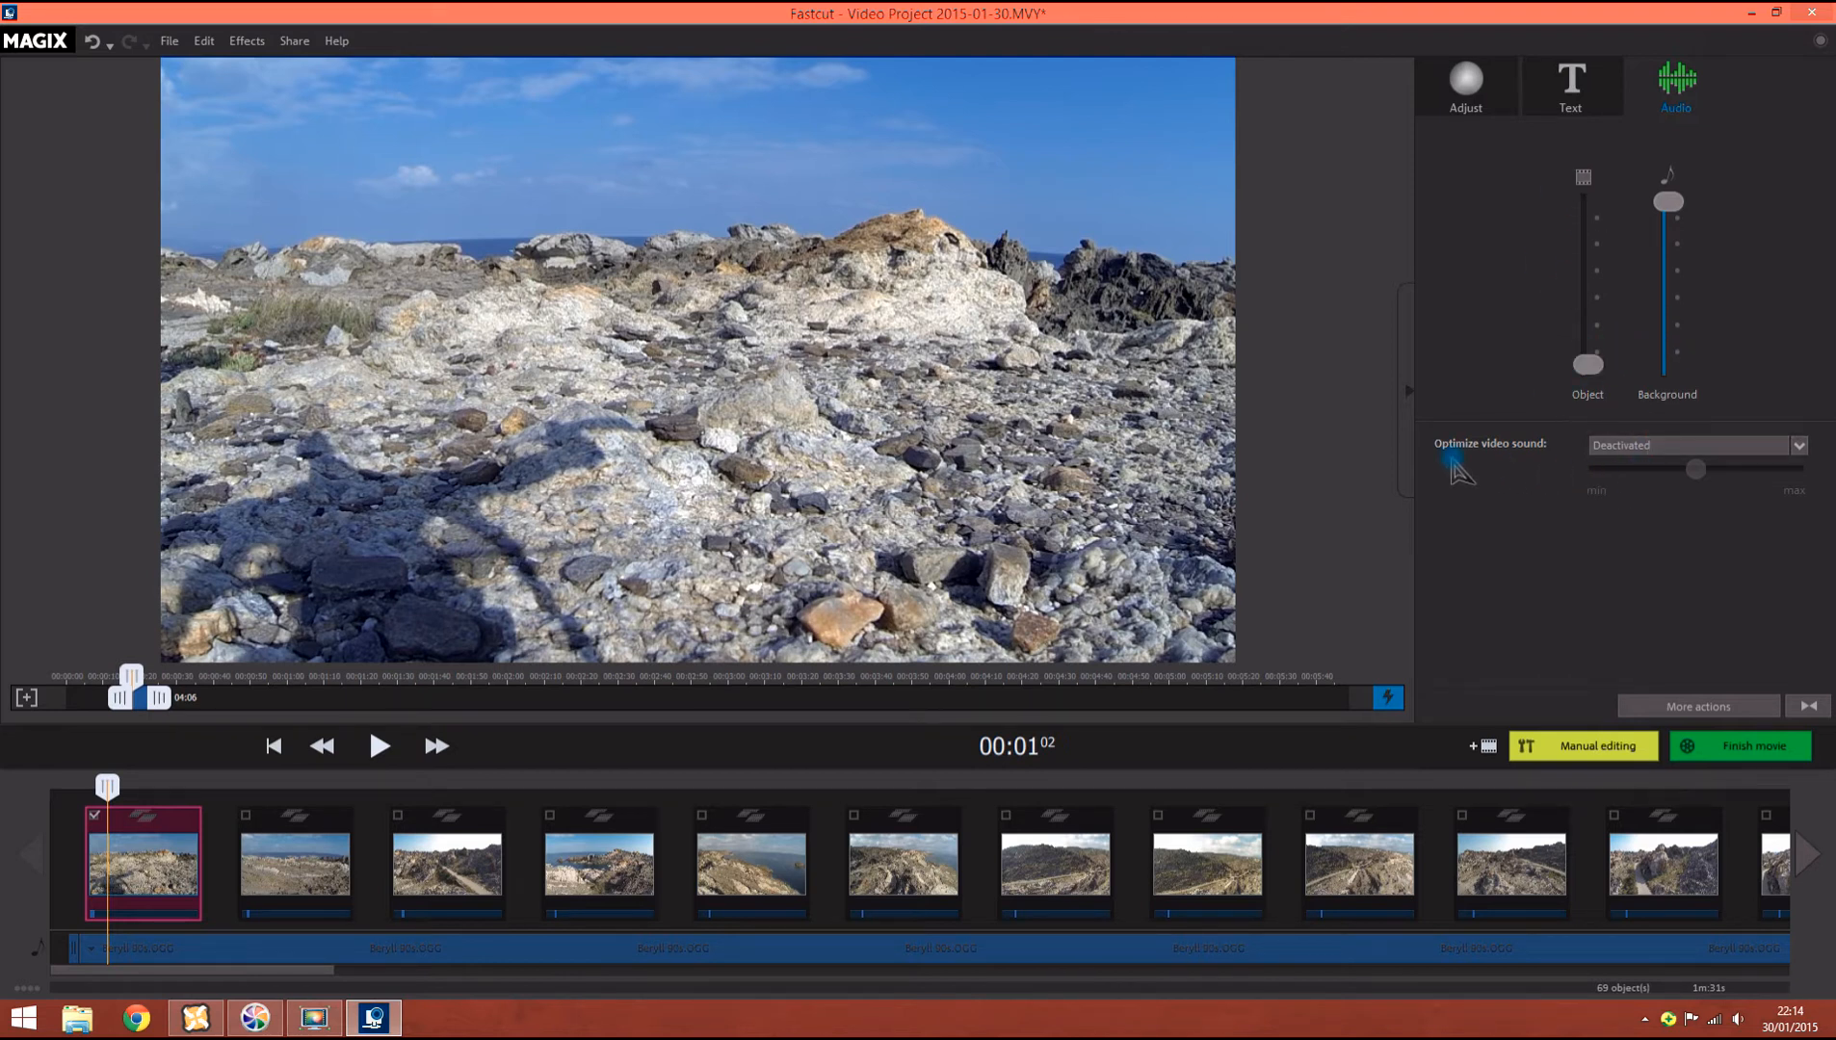
click(1723, 447)
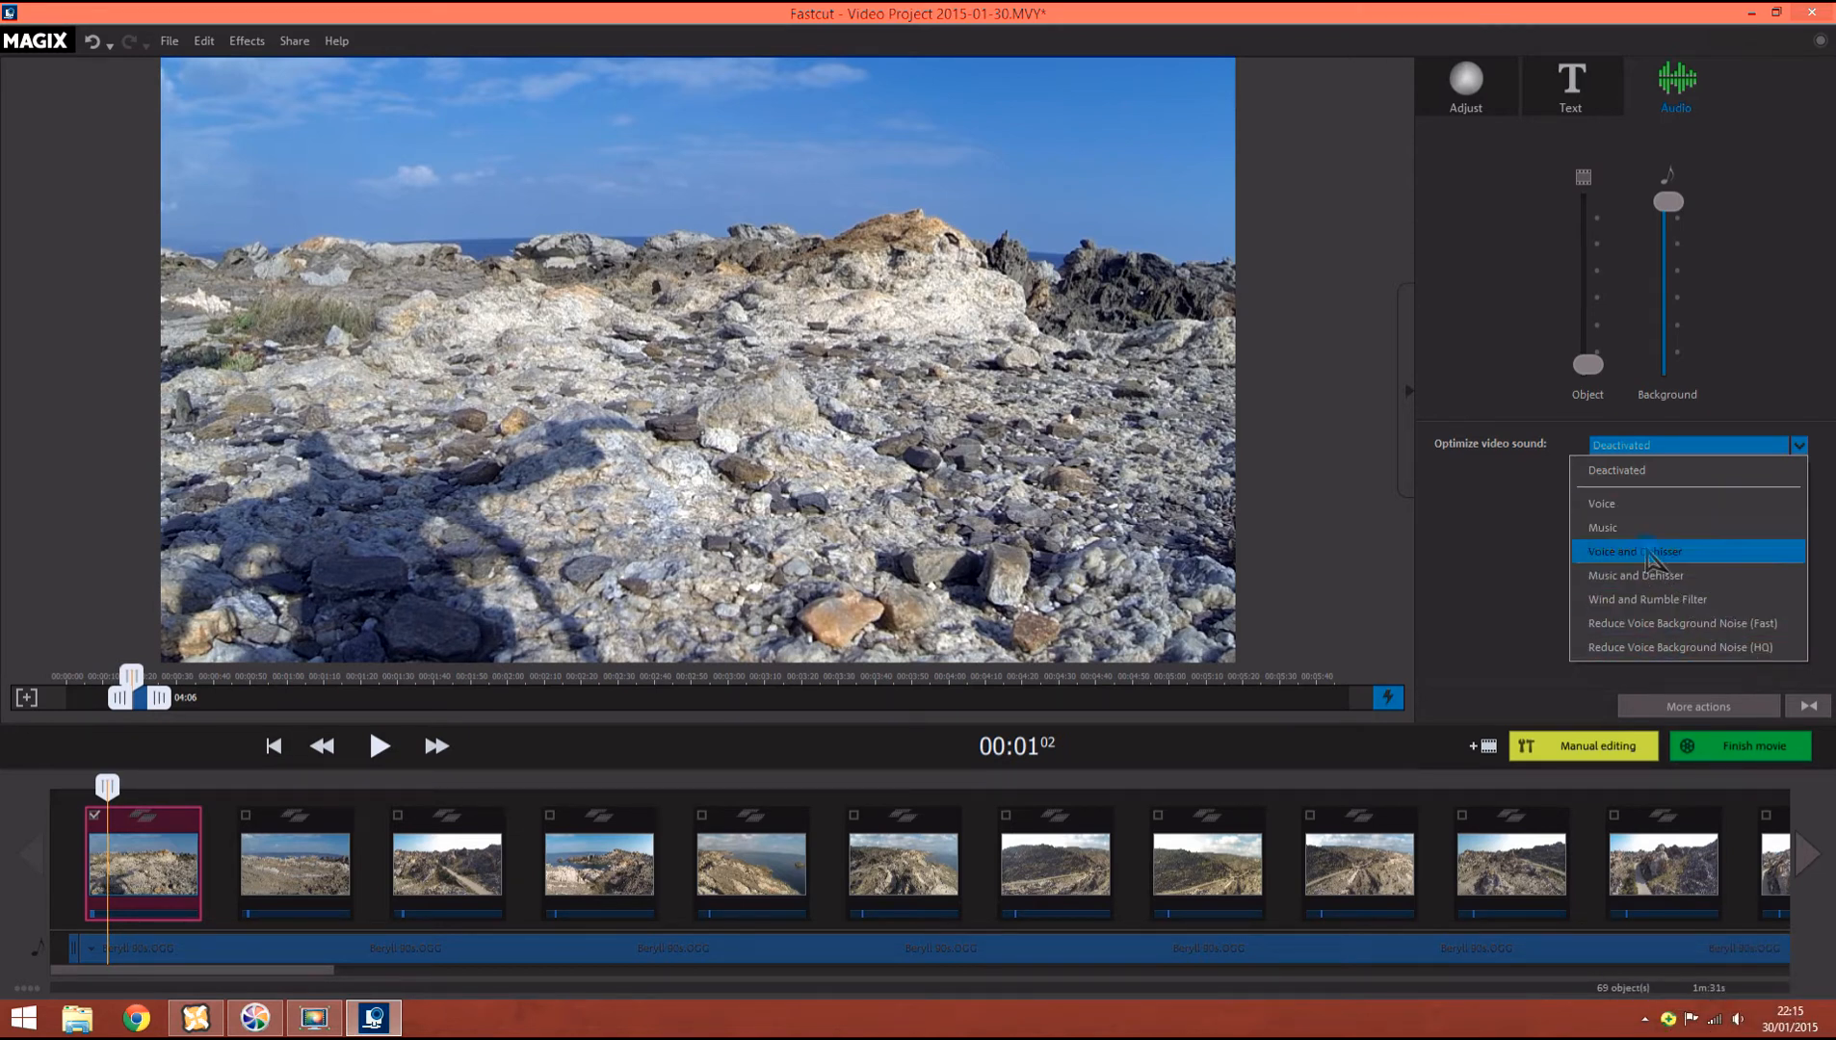
click(1645, 601)
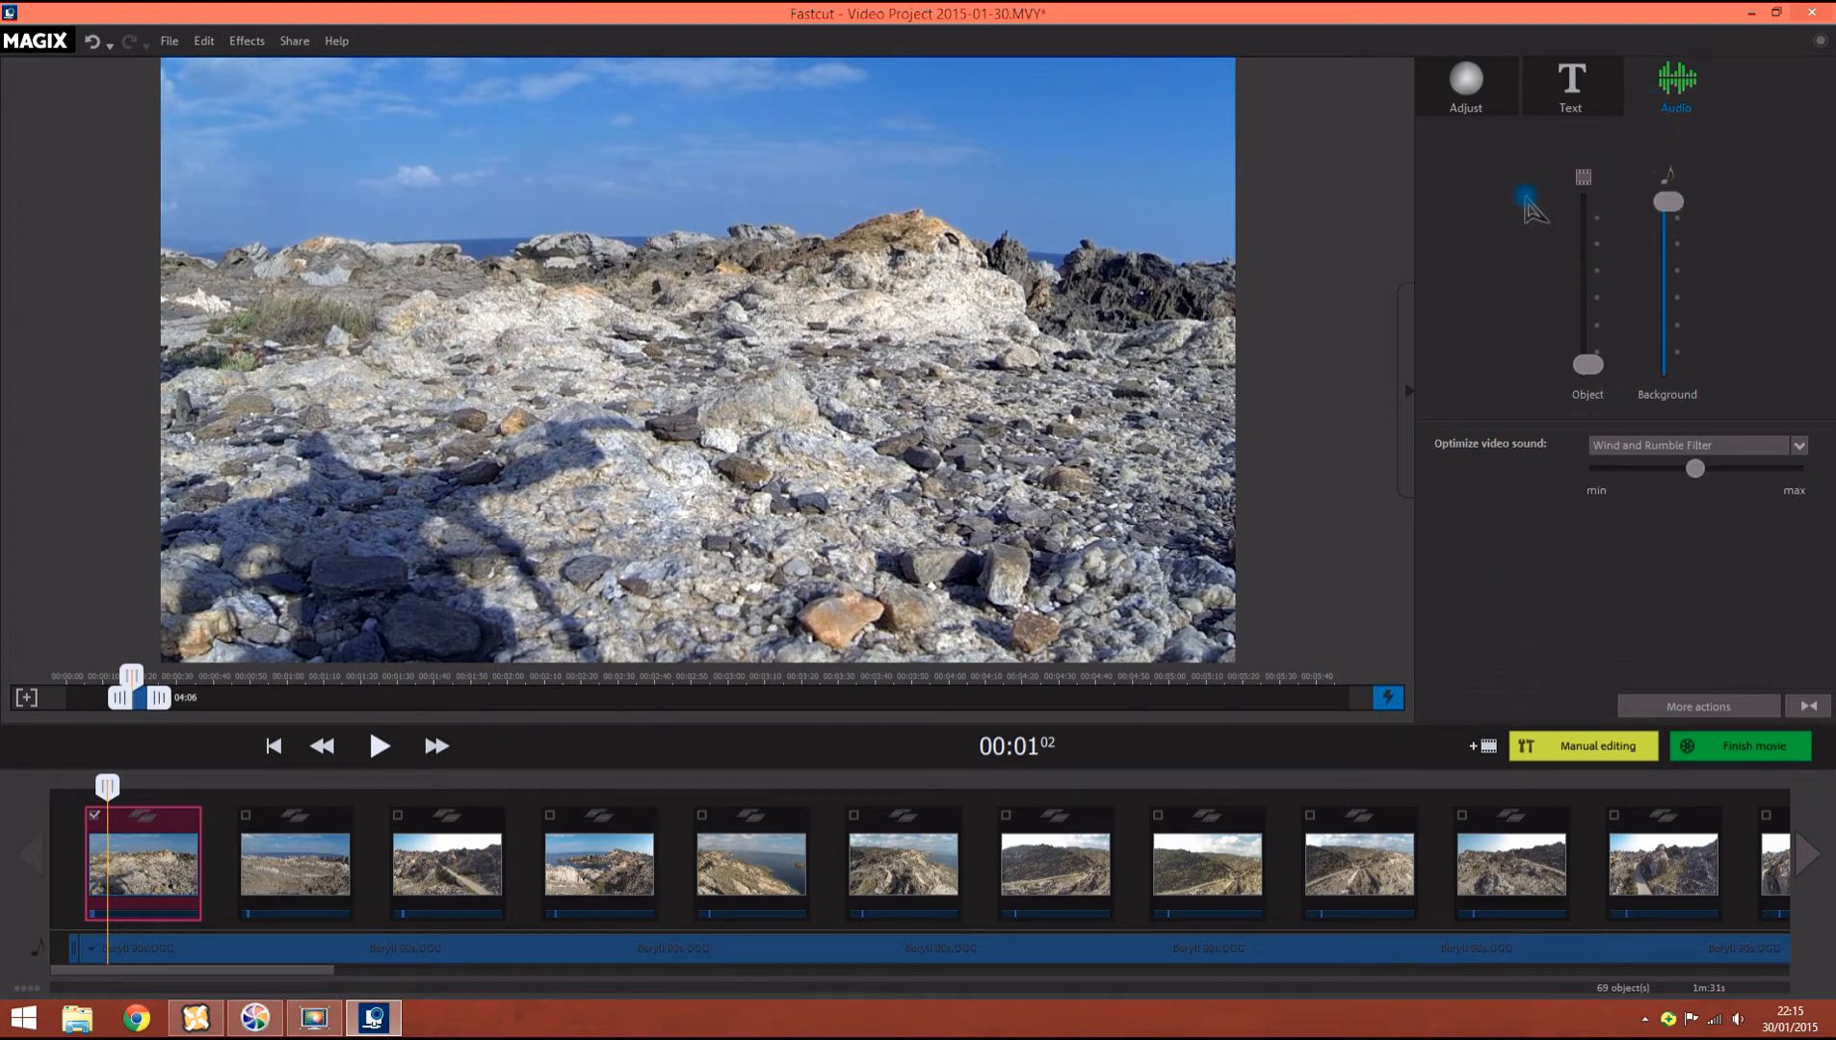
click(1466, 85)
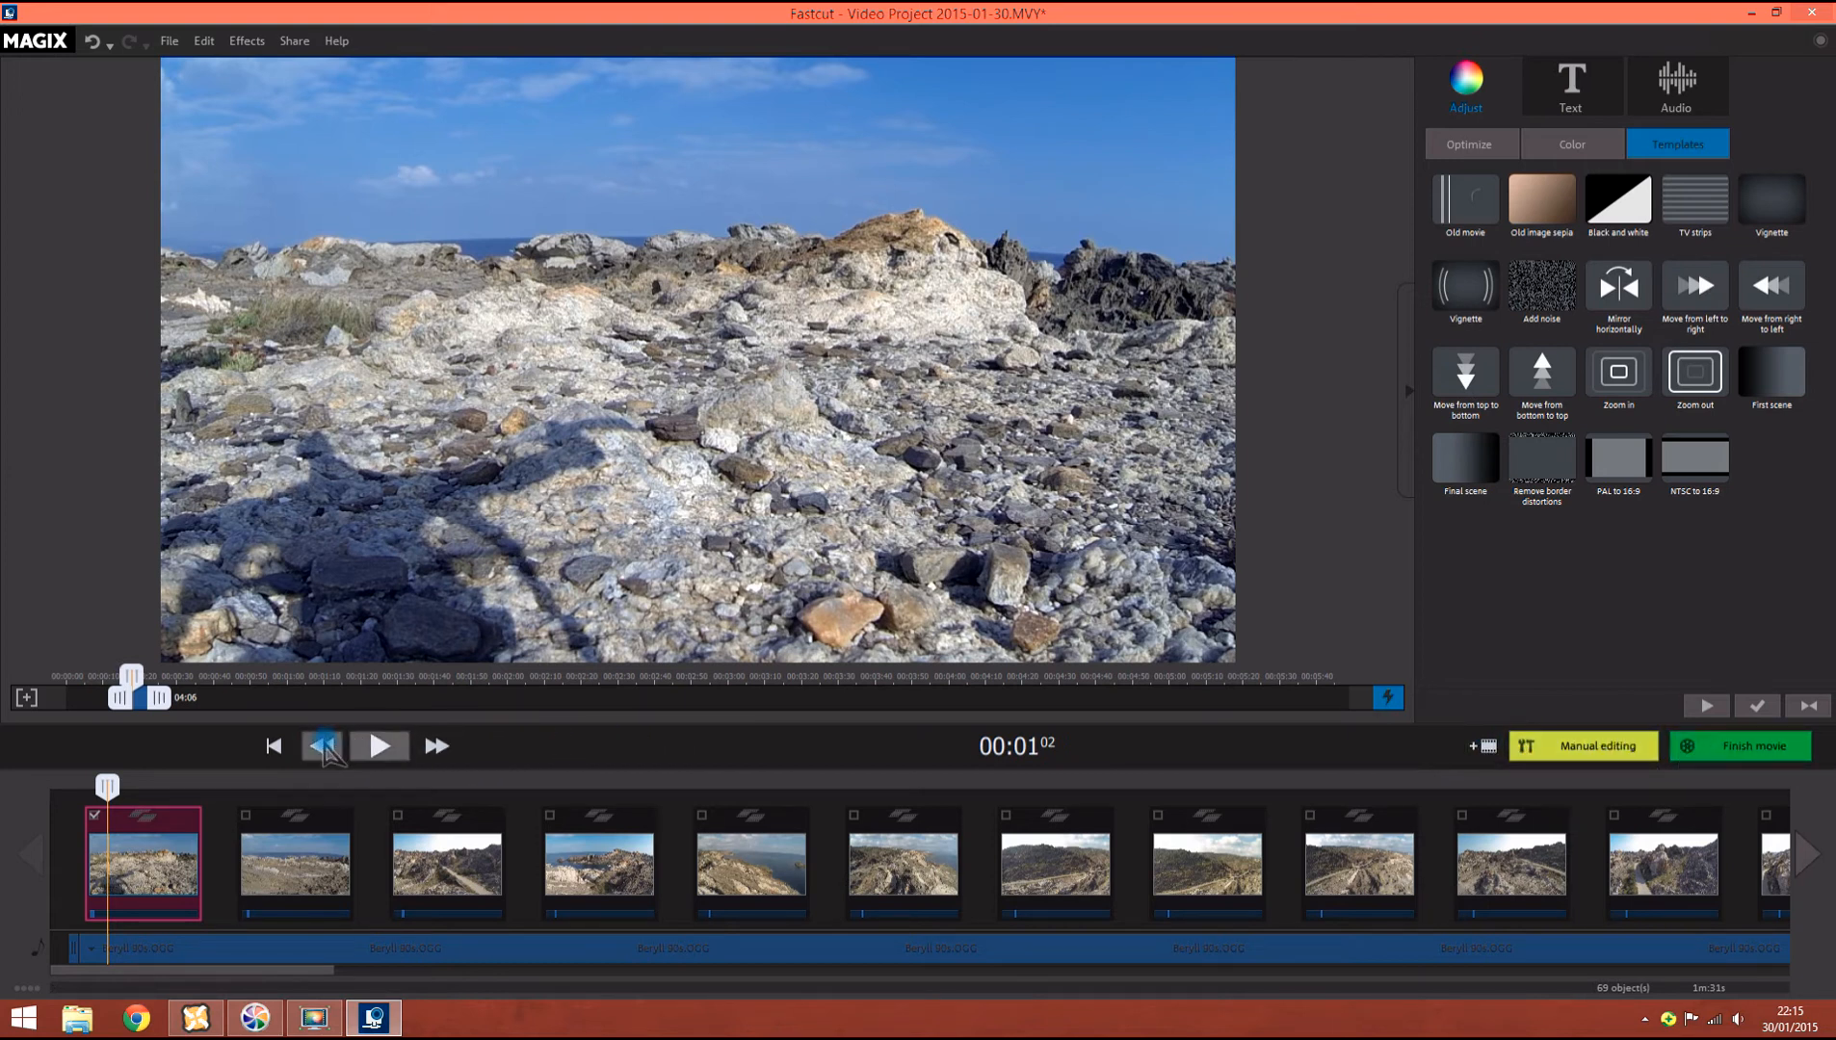
Step: Examine the video format presets in the project settings, switching Automatic off to view them and on again before confirming
mouse_move(136, 855)
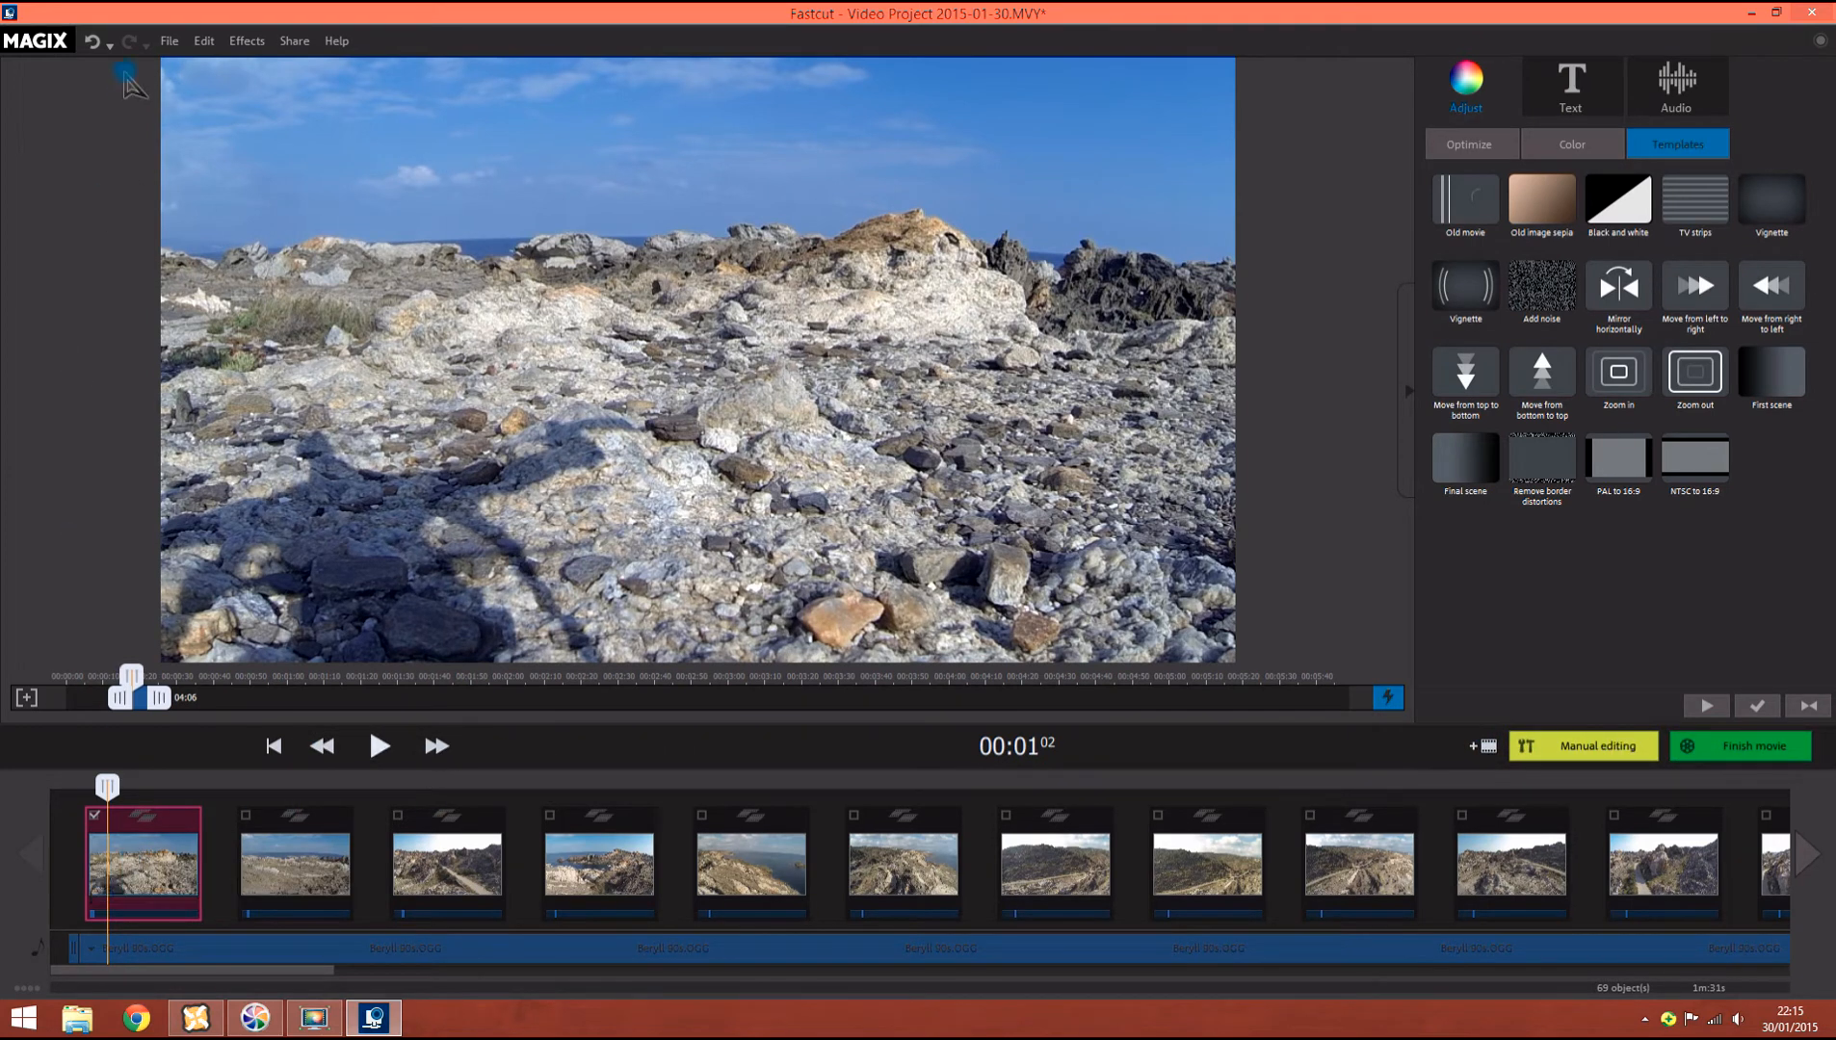
click(178, 46)
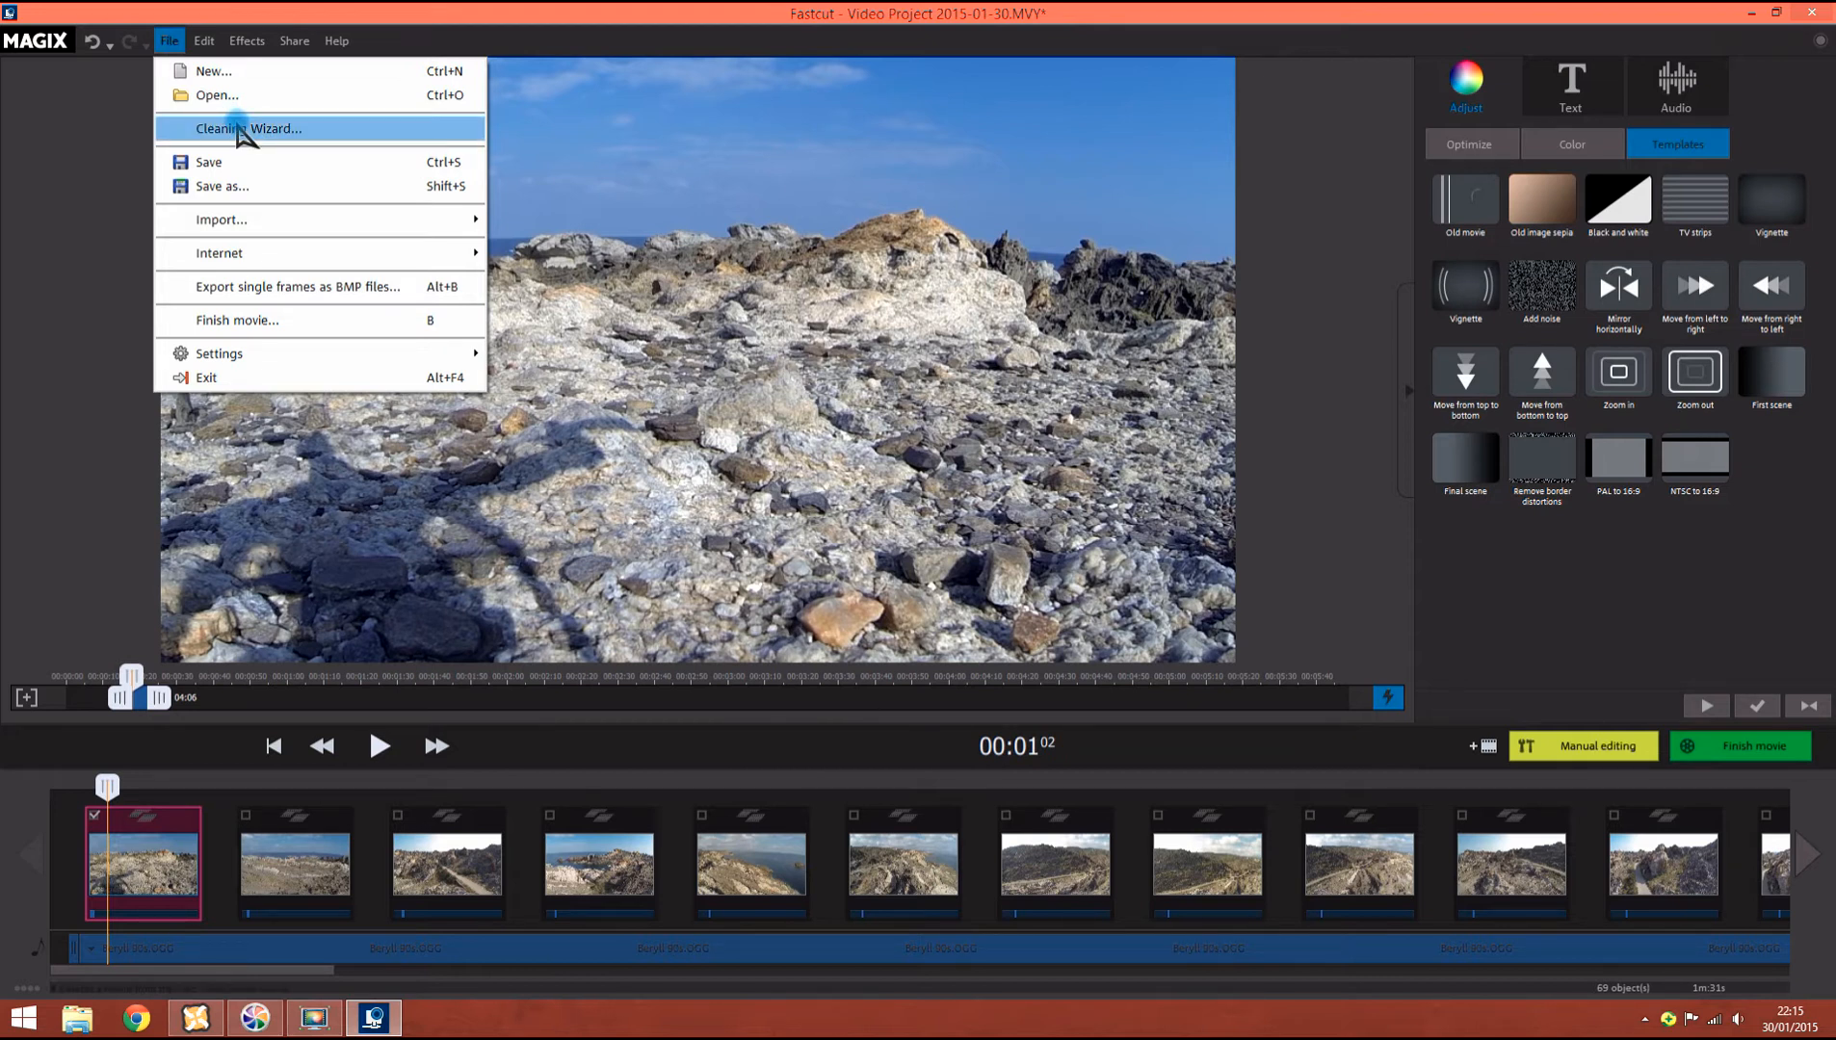
mouse_move(283, 225)
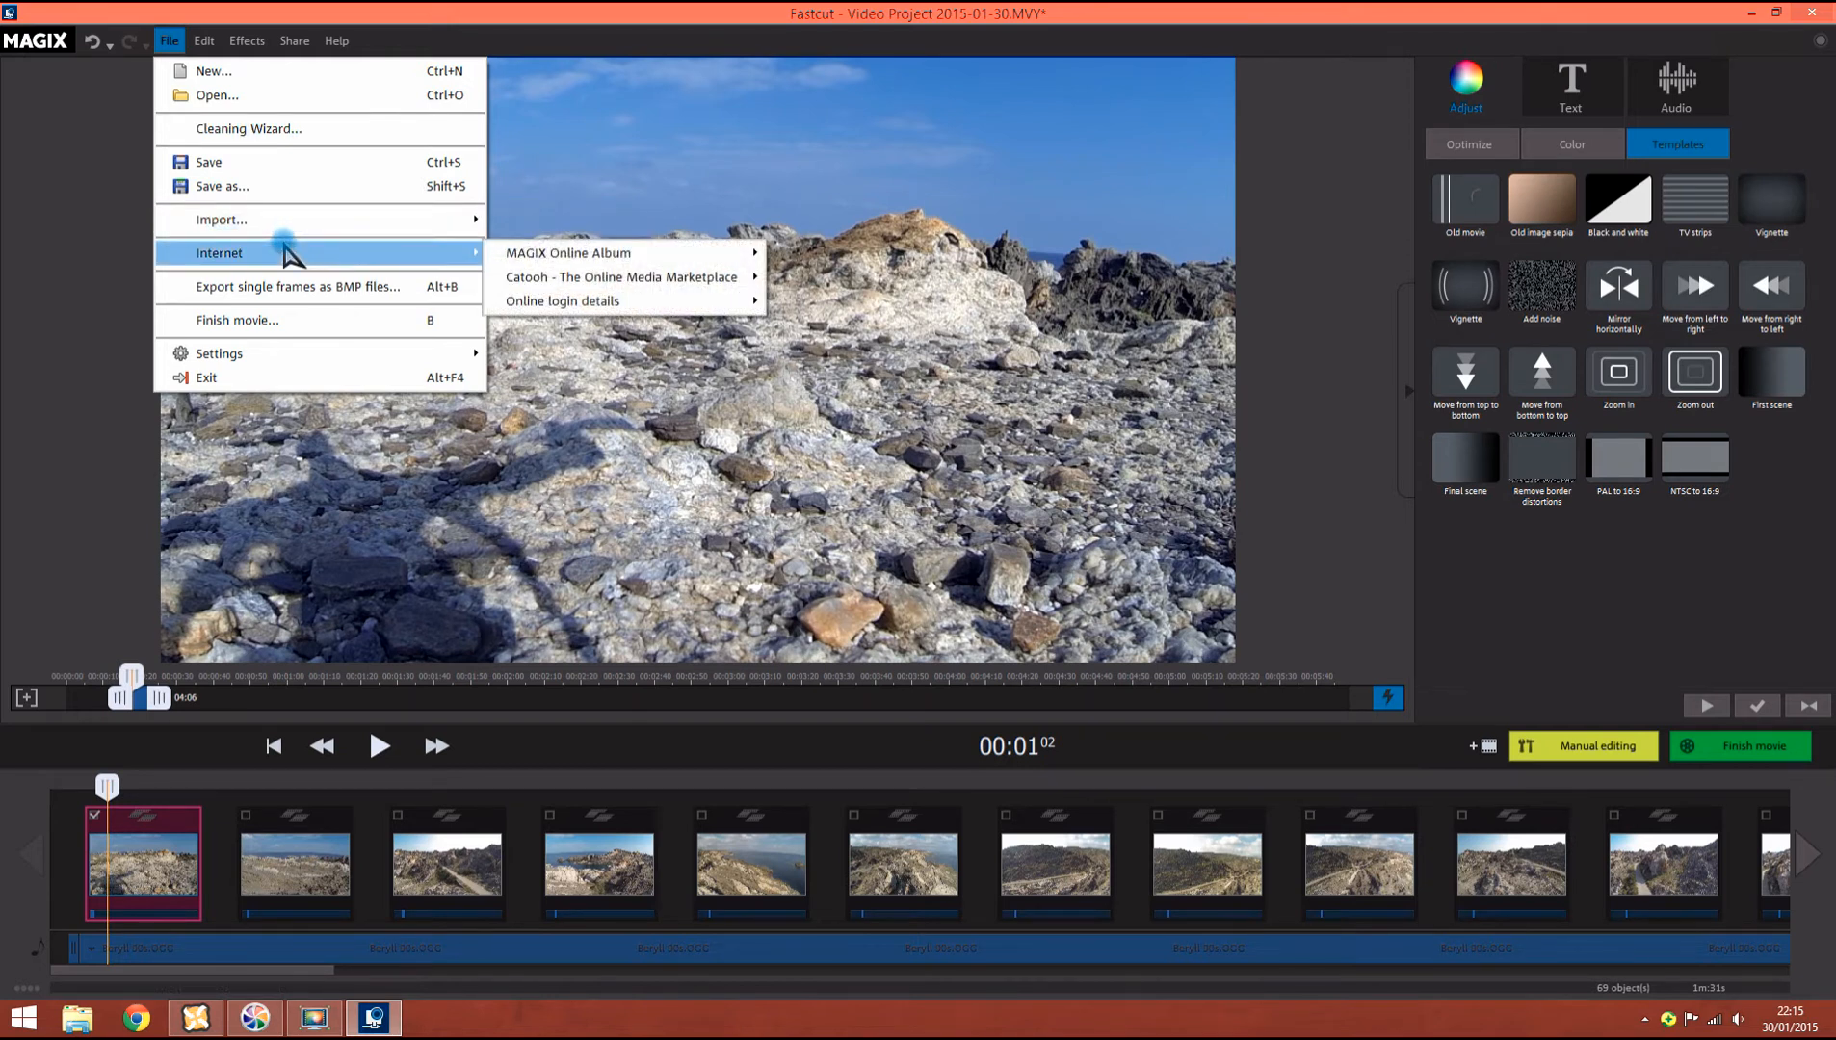
mouse_move(568, 258)
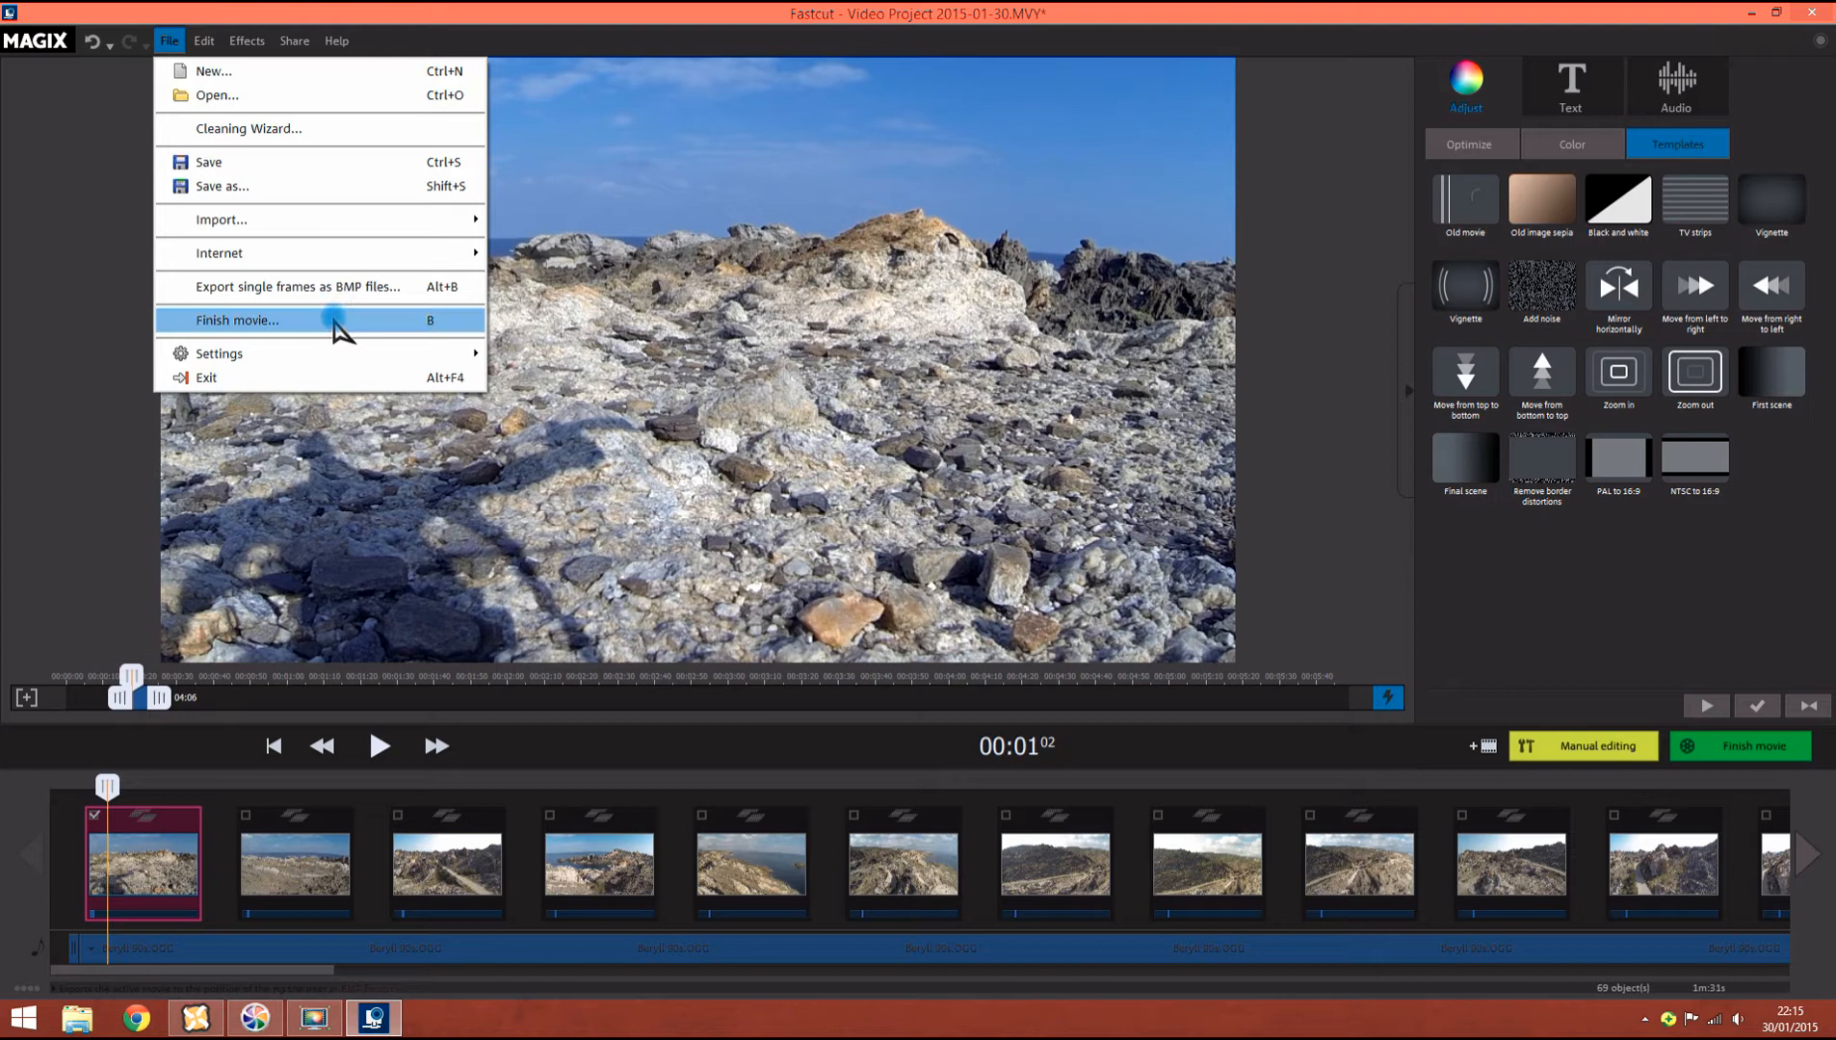
mouse_move(424, 357)
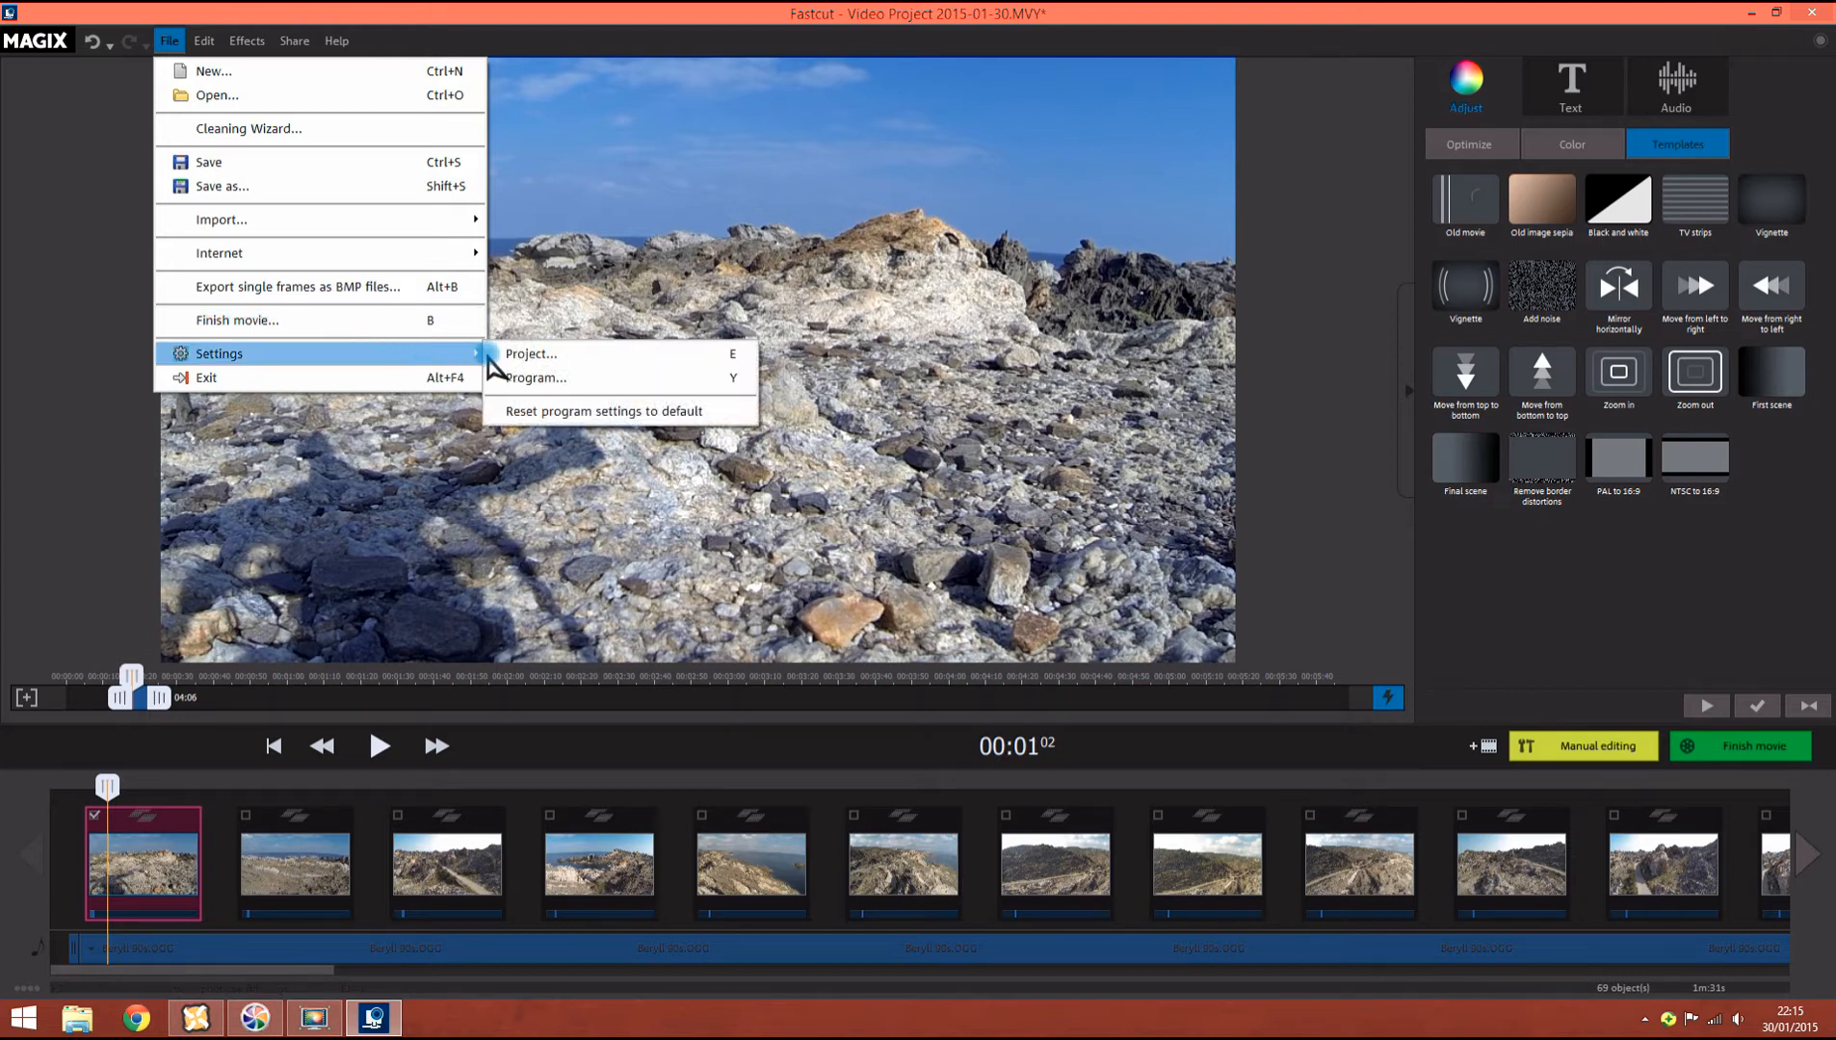
click(559, 357)
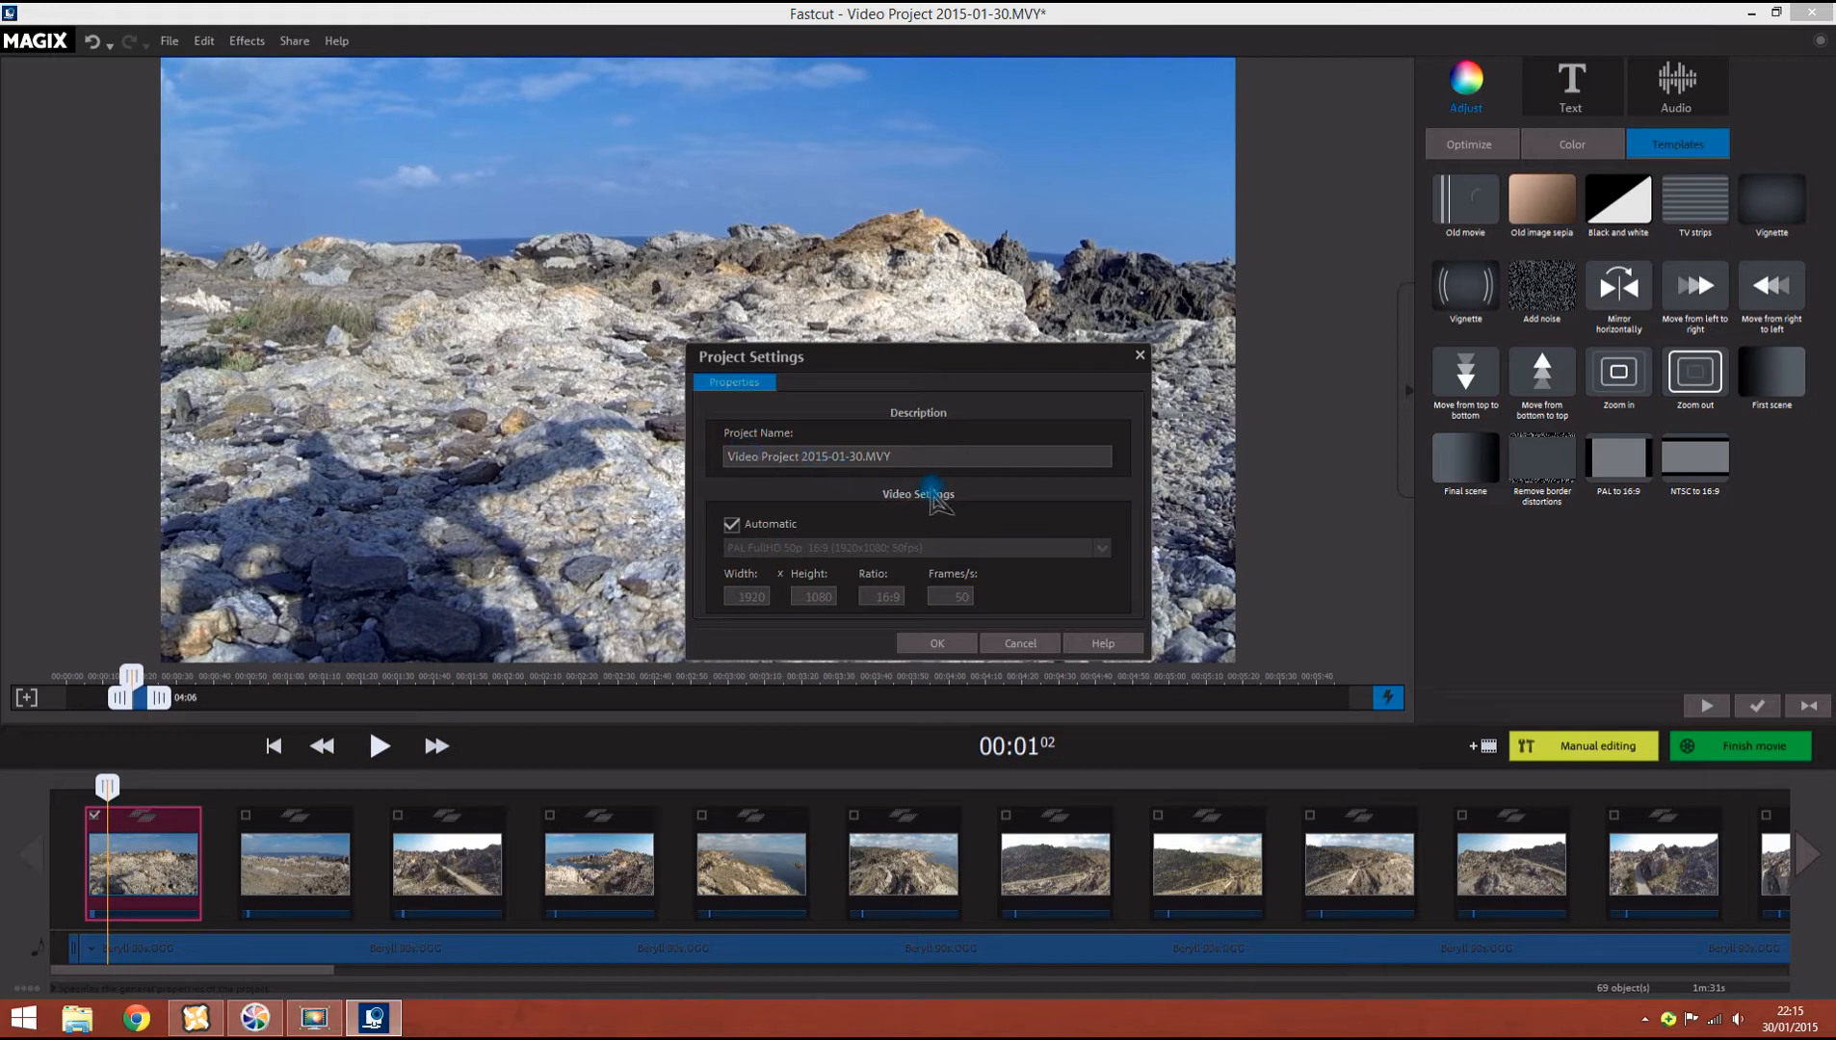
click(733, 524)
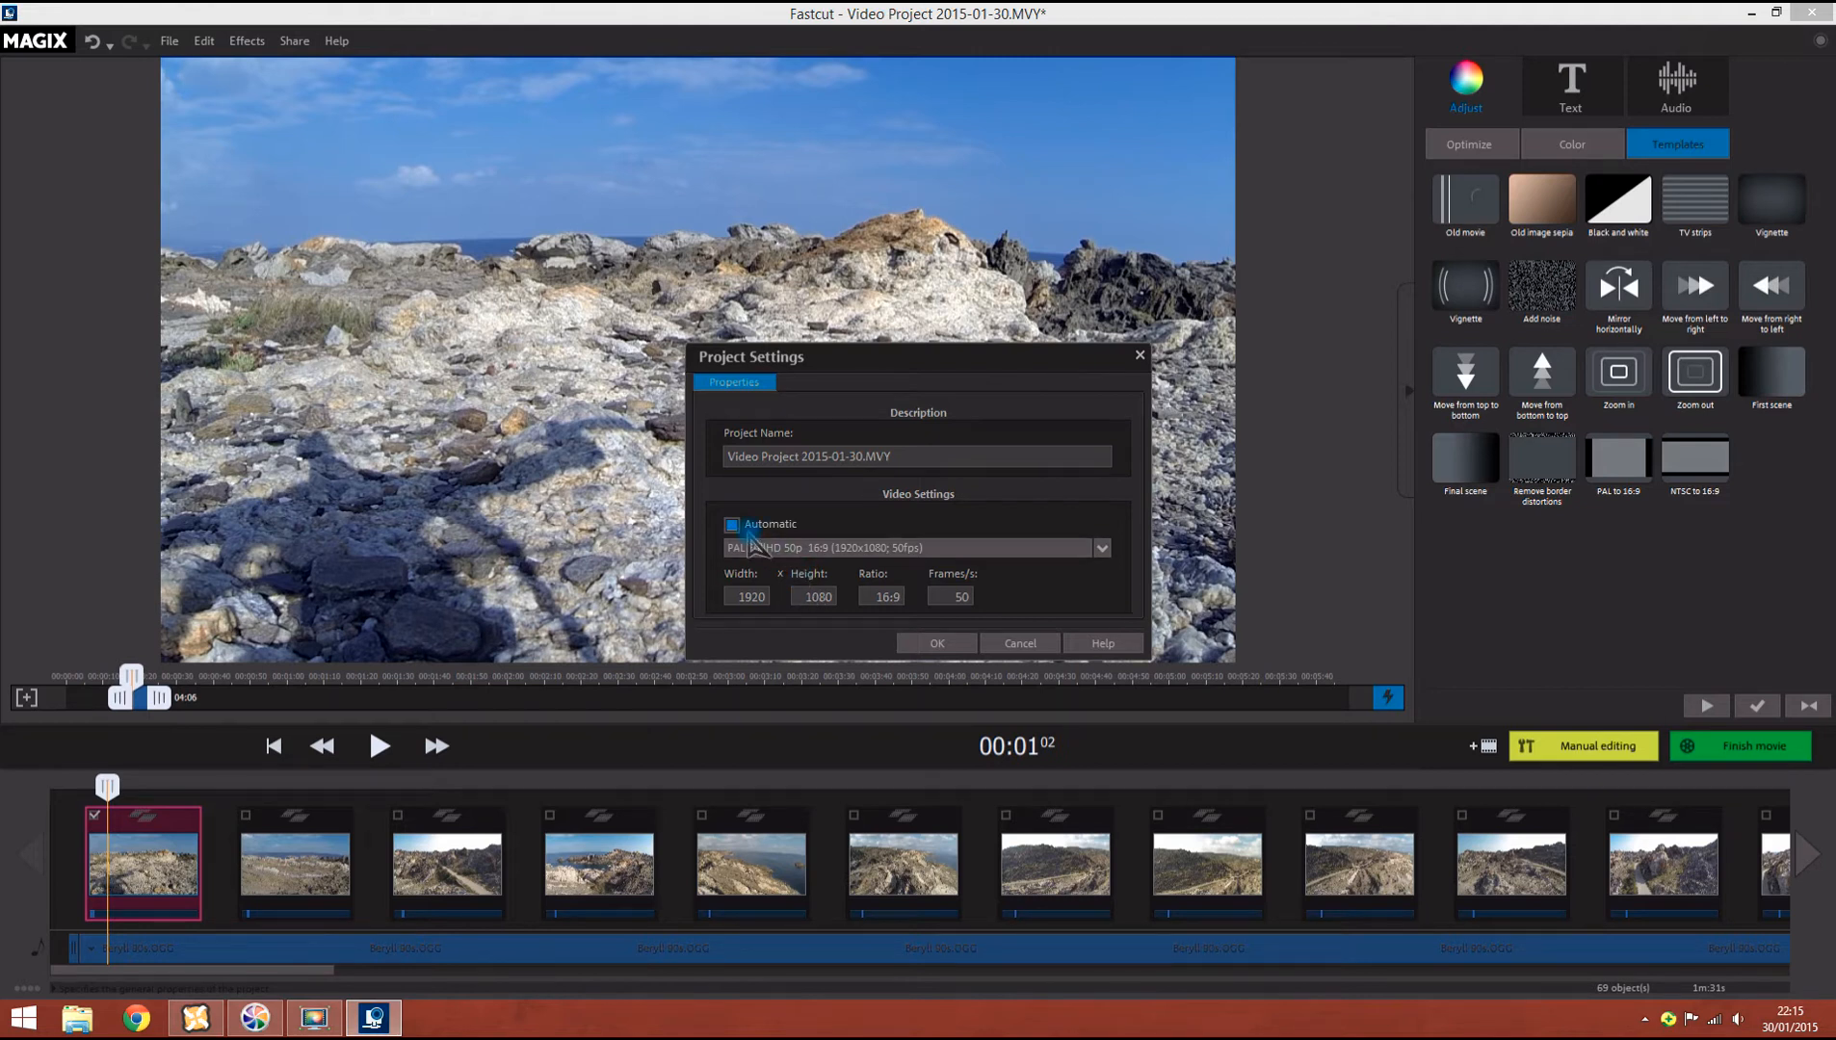
click(781, 548)
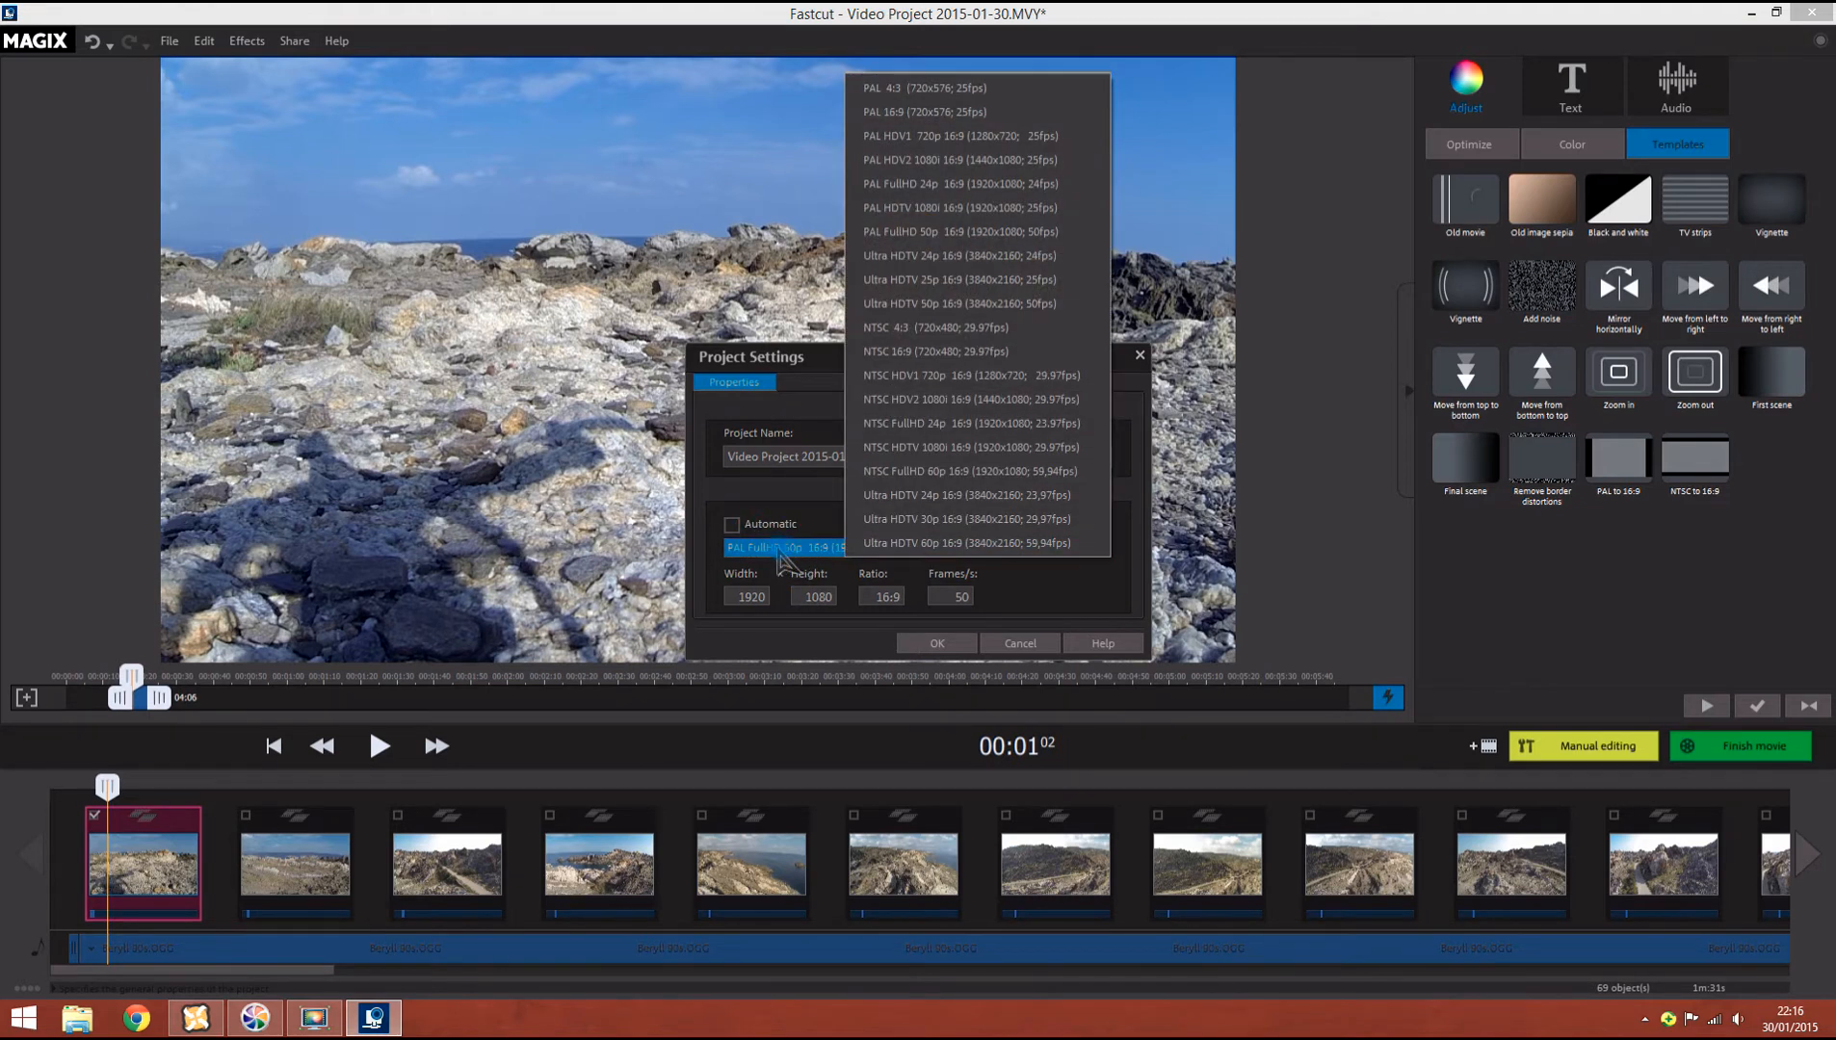
click(725, 567)
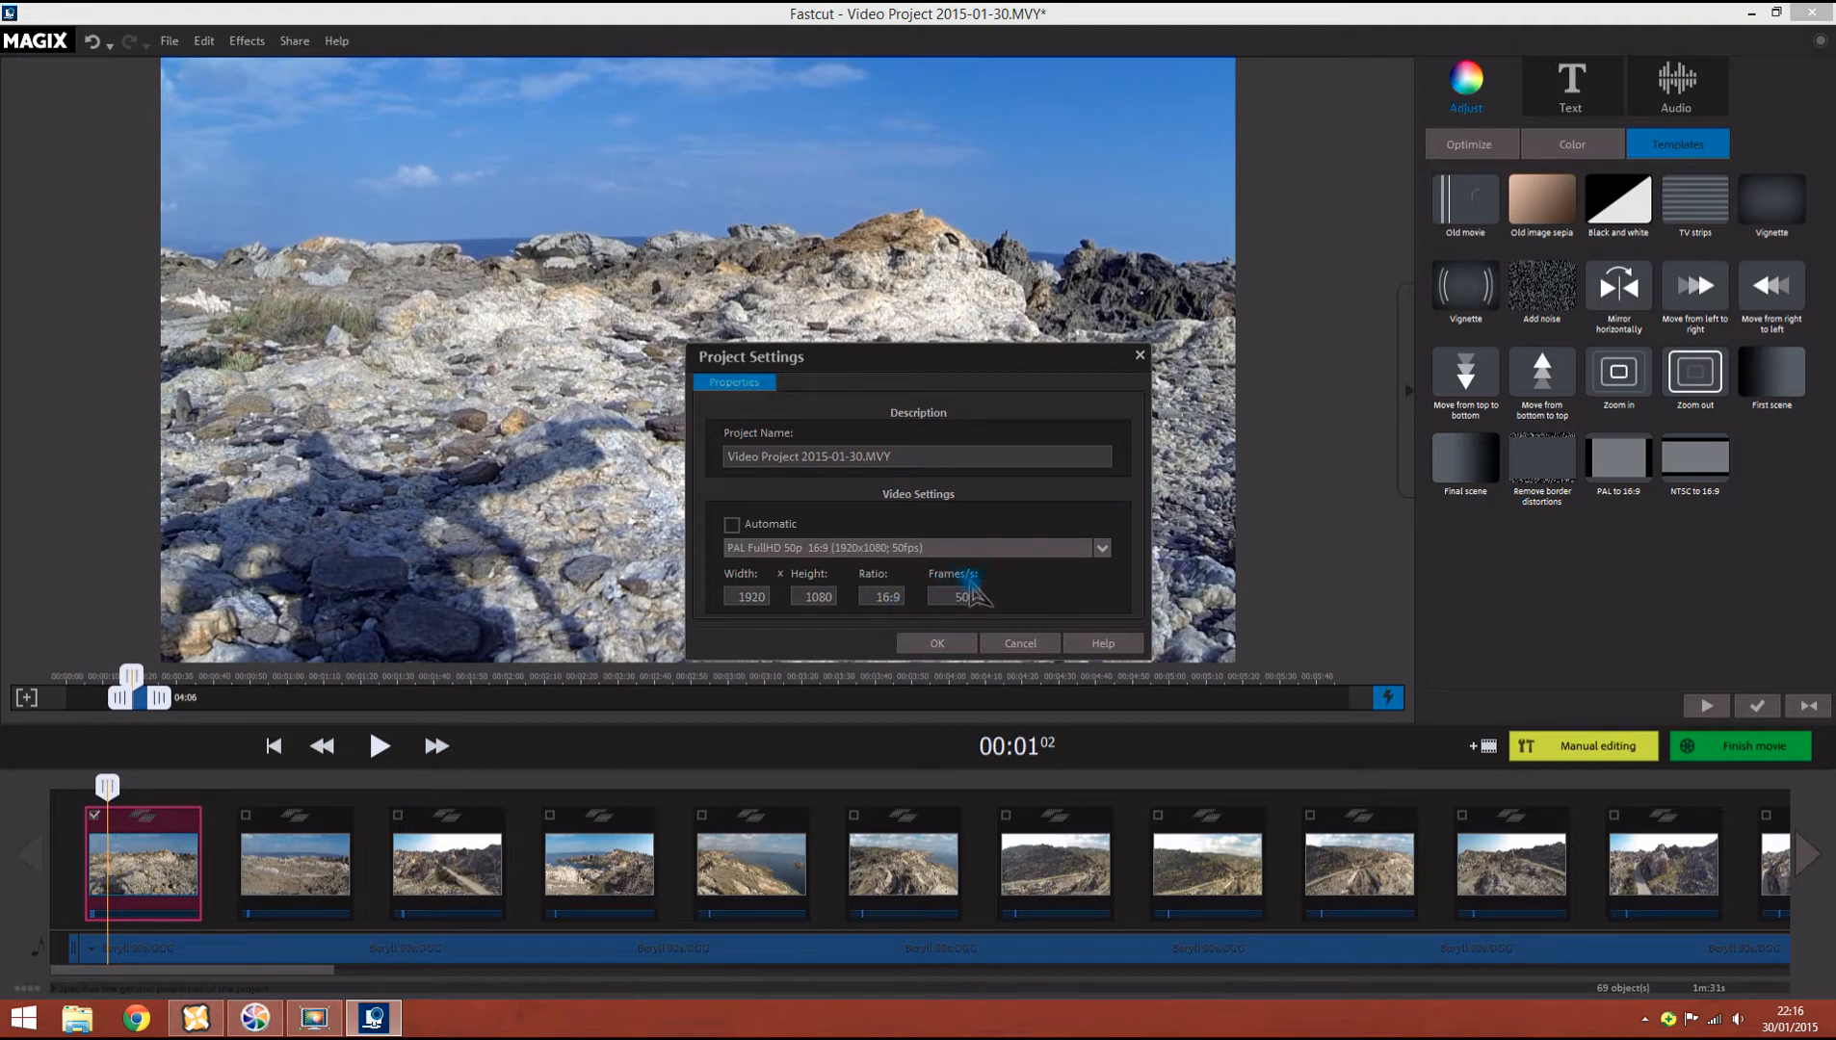
click(764, 530)
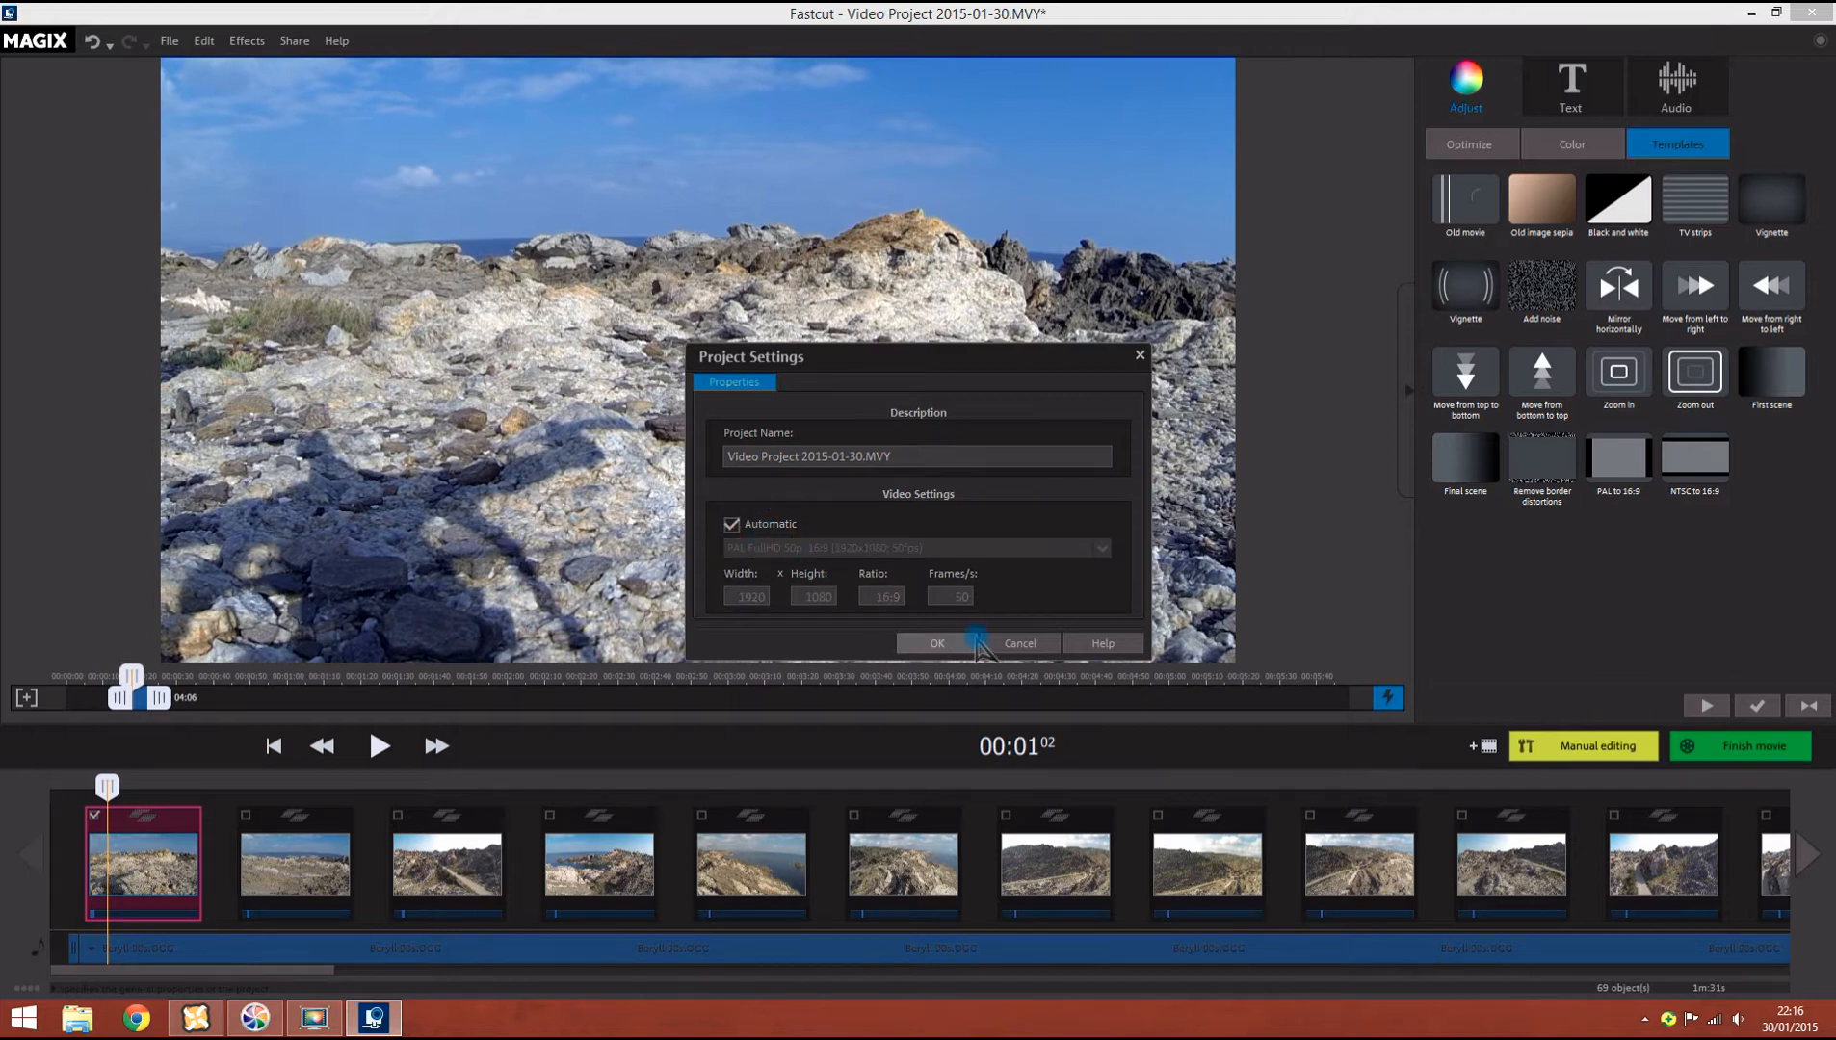
click(937, 643)
Step: Examine the project folder, video standard, video mode, export acceleration and music fade options in the program settings, keeping PAL (Europe), and confirm
click(170, 41)
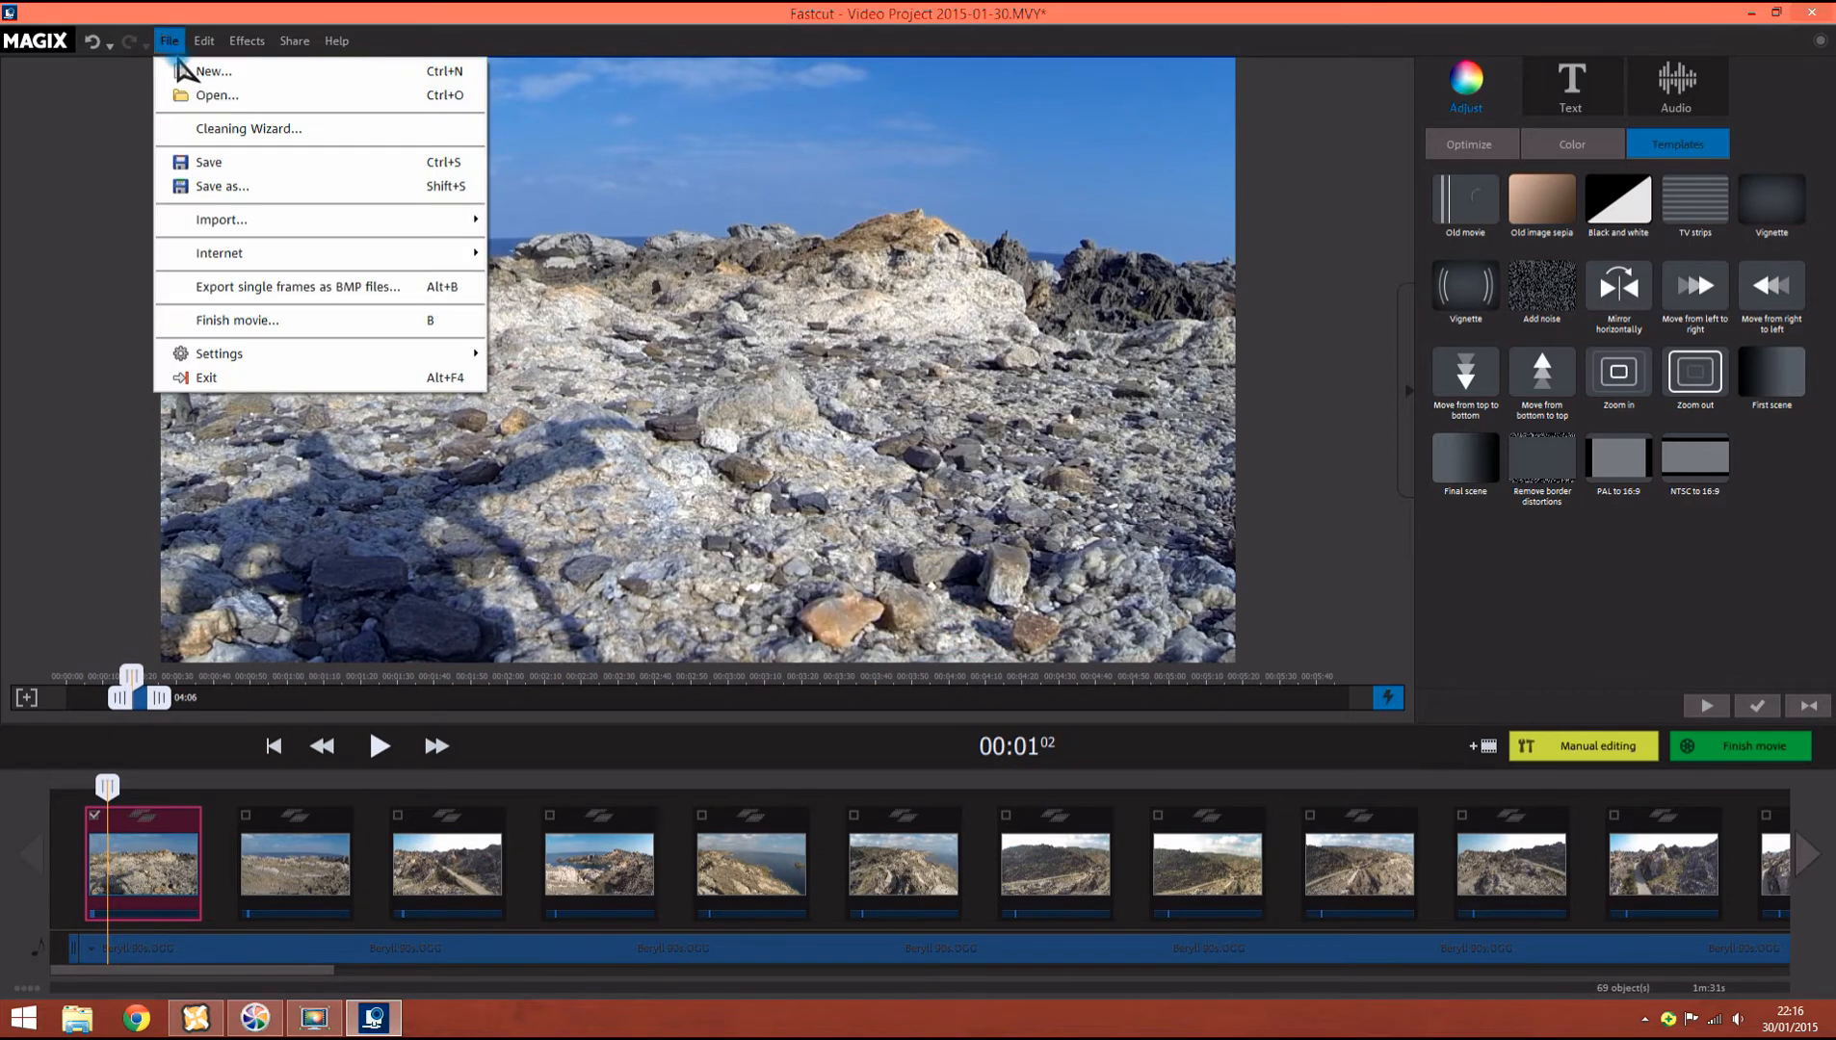
mouse_move(362, 353)
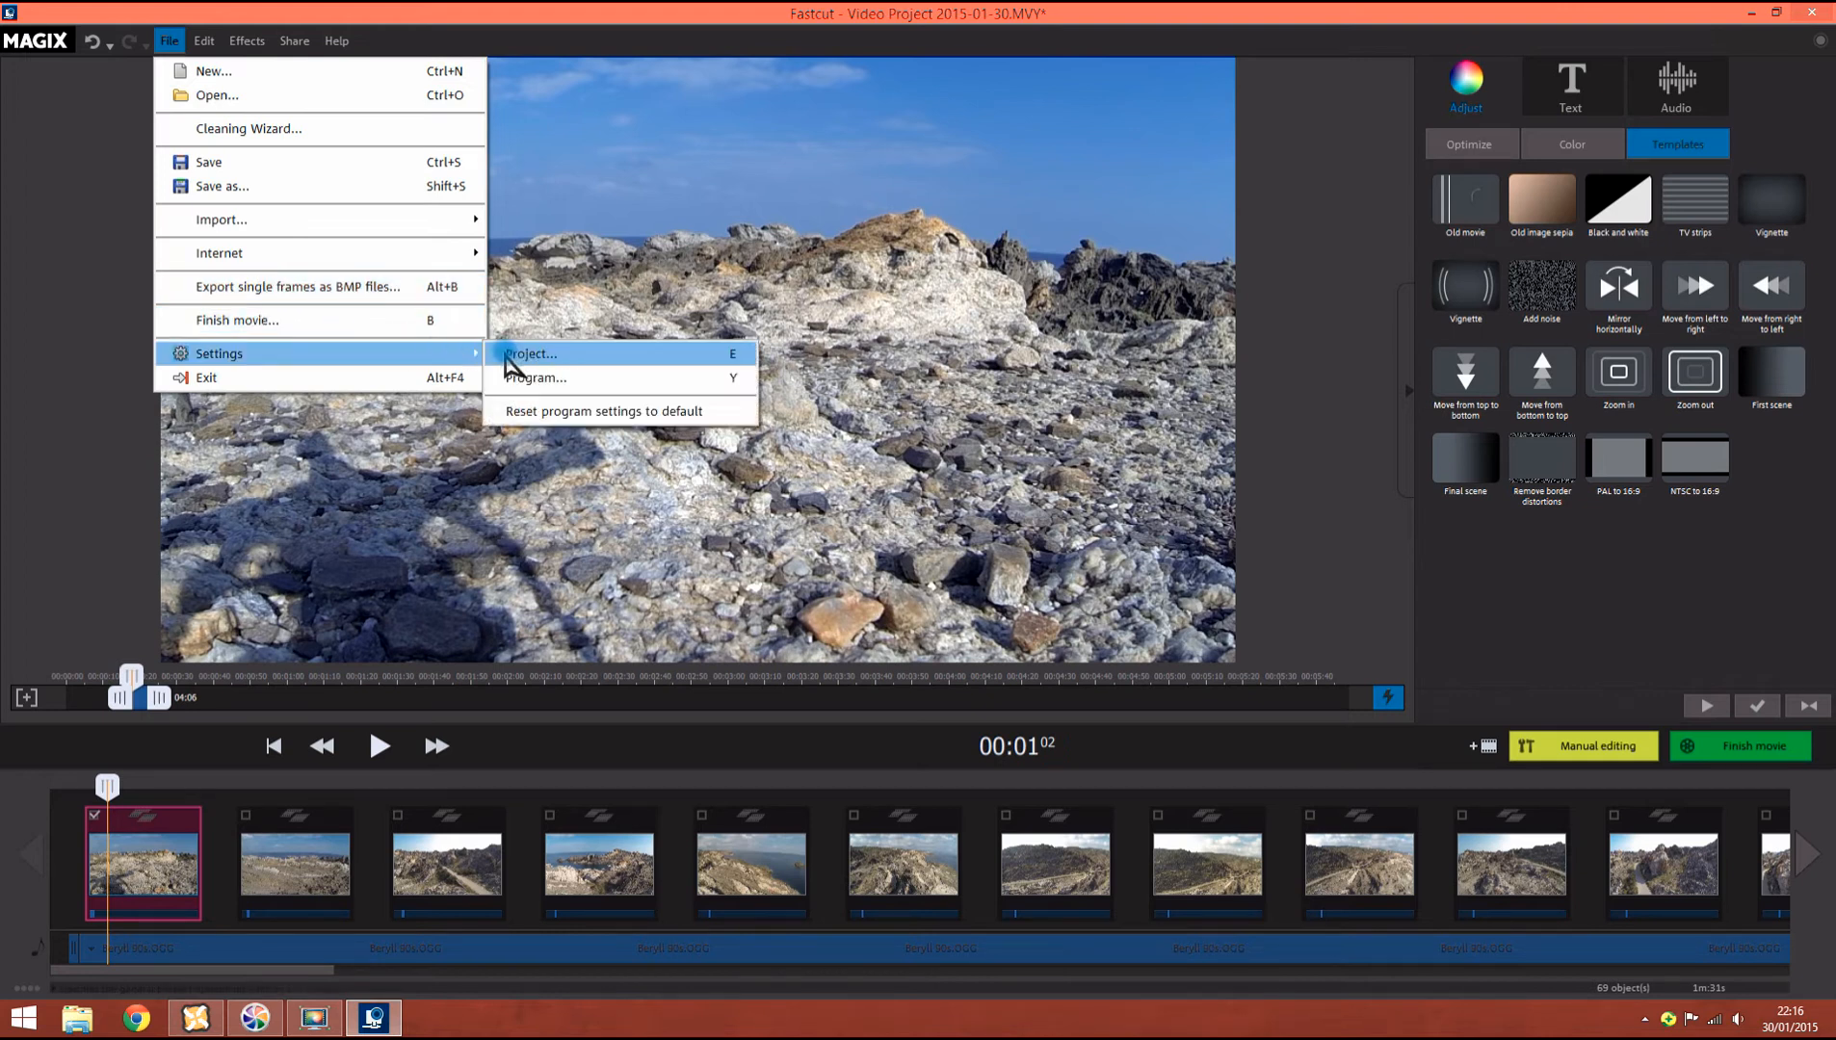
click(557, 378)
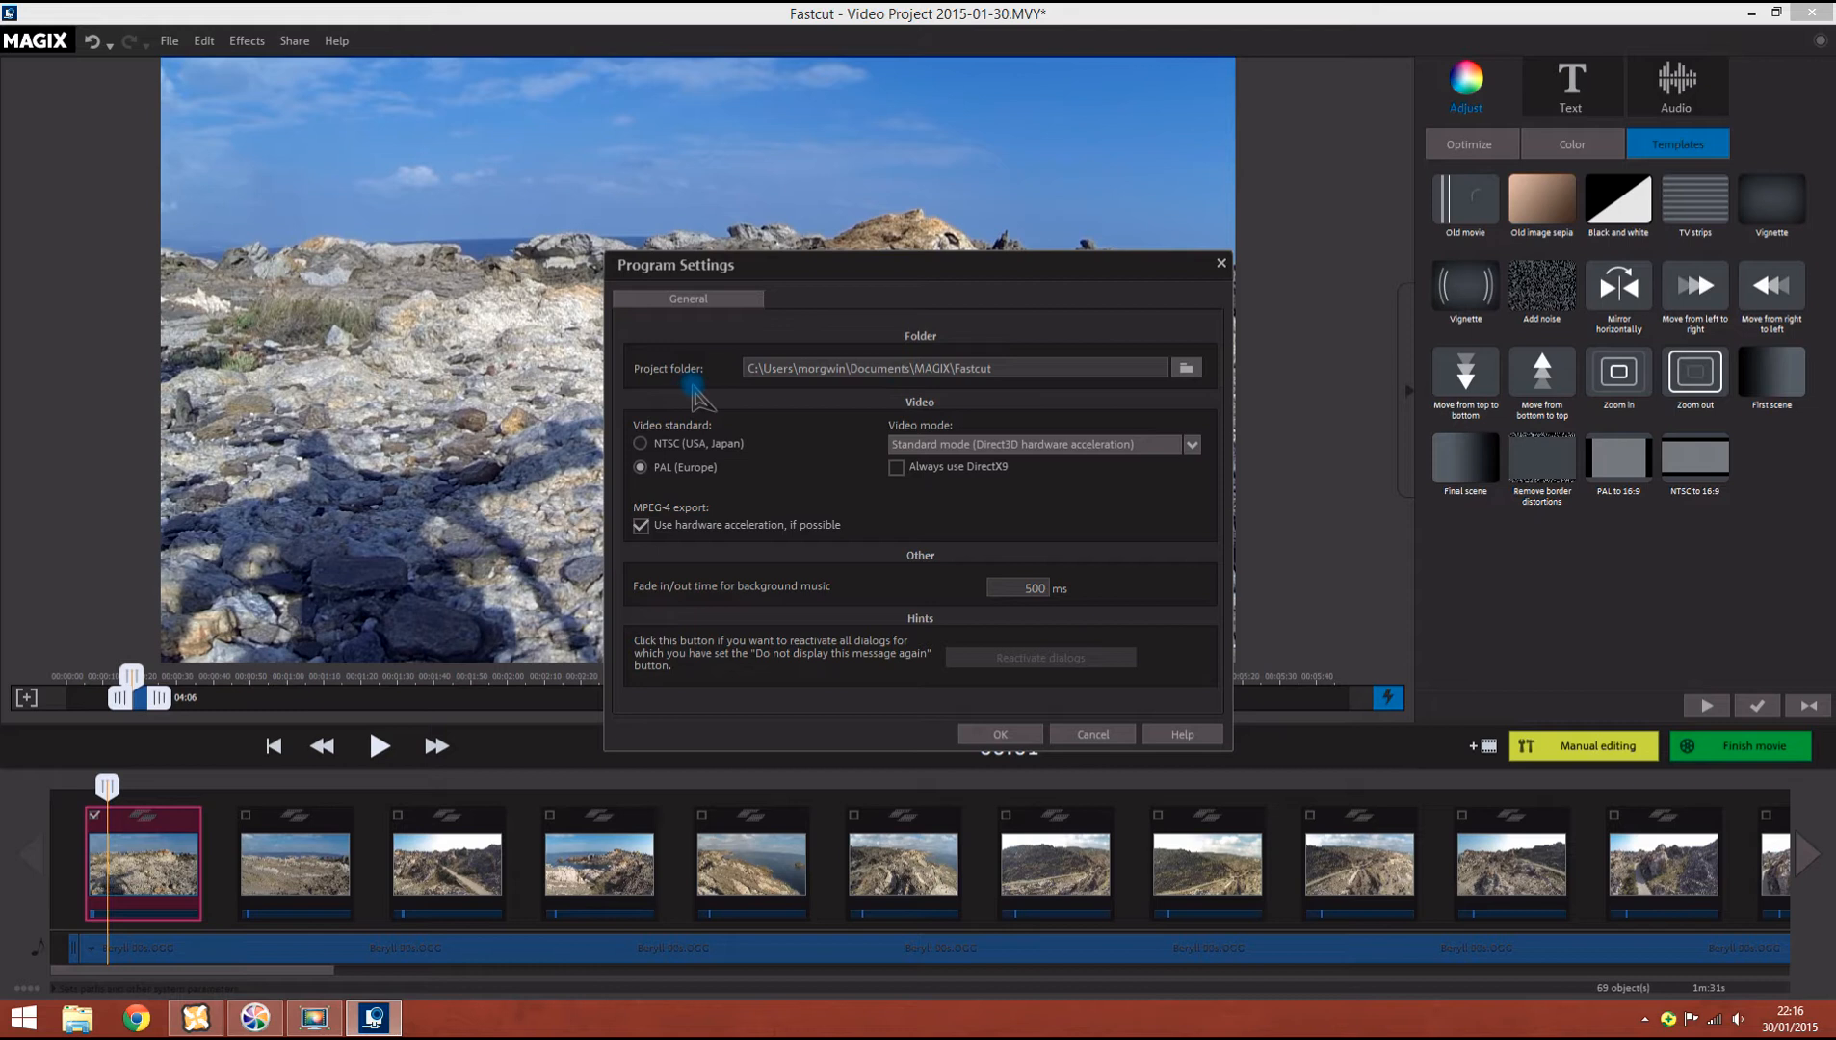
click(717, 444)
click(711, 468)
click(1092, 448)
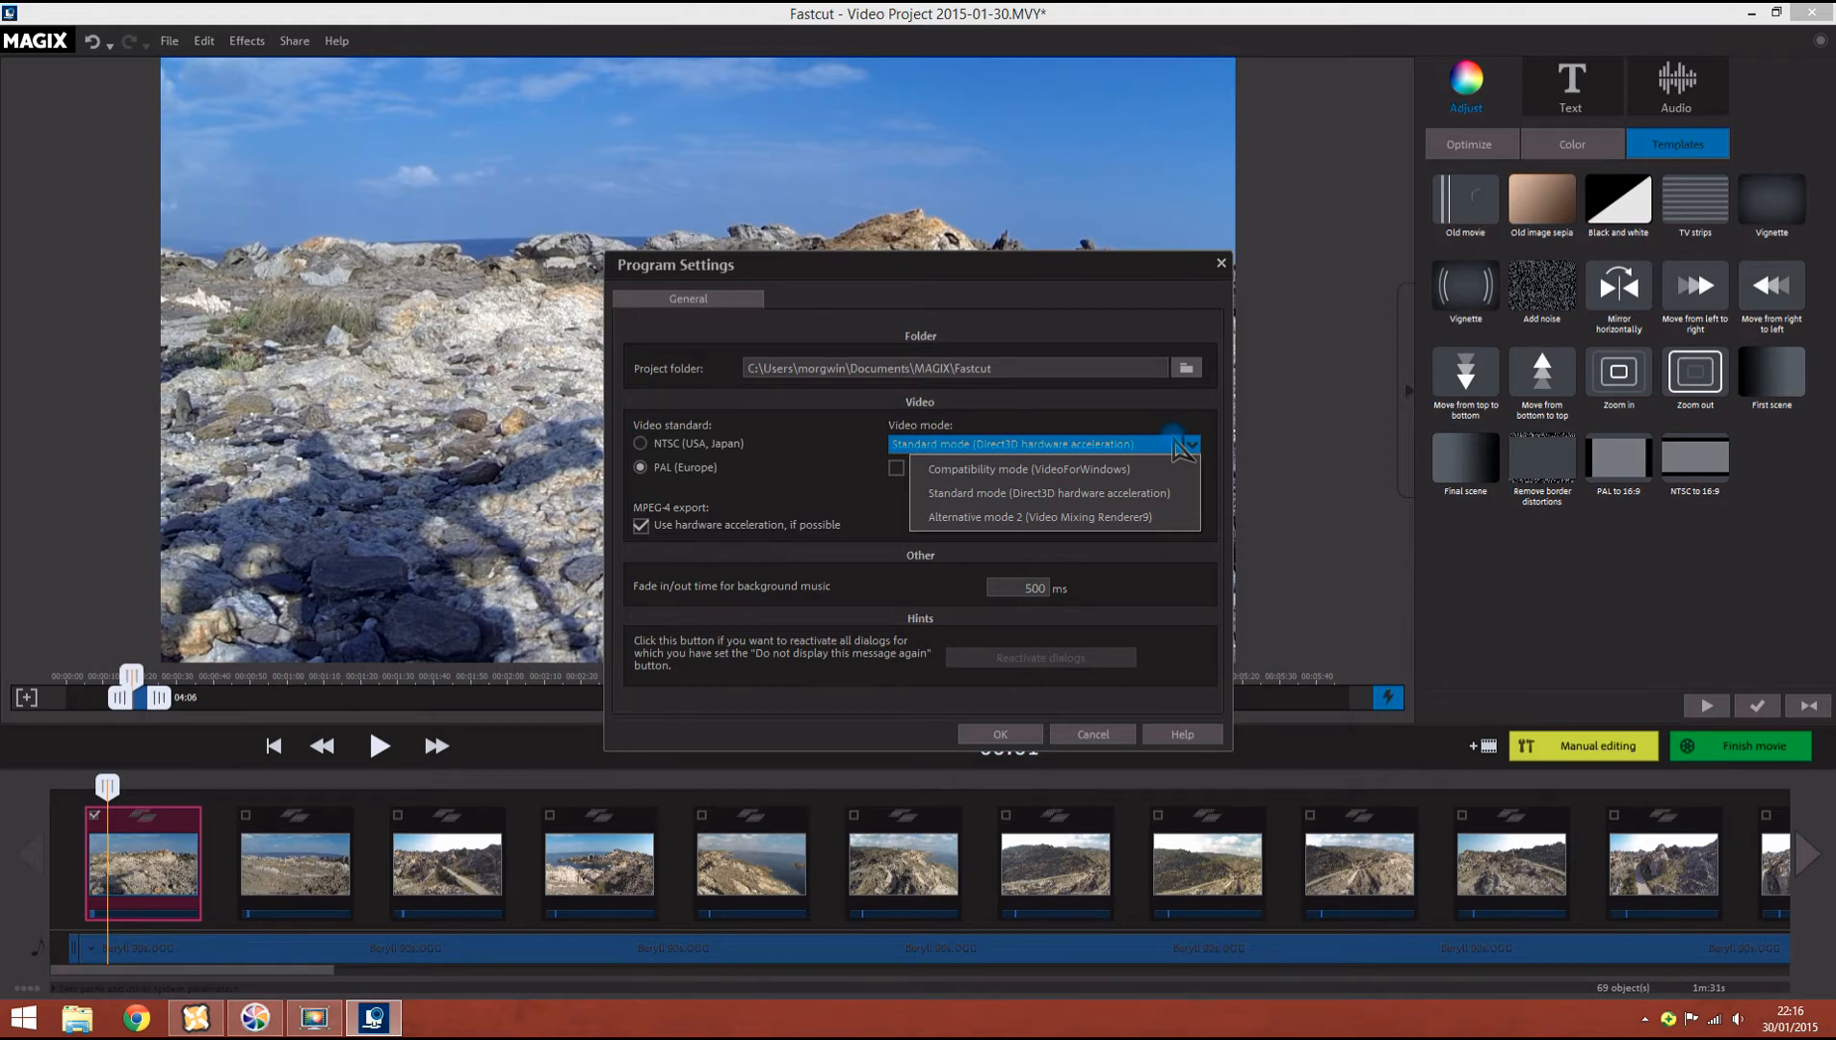
click(852, 403)
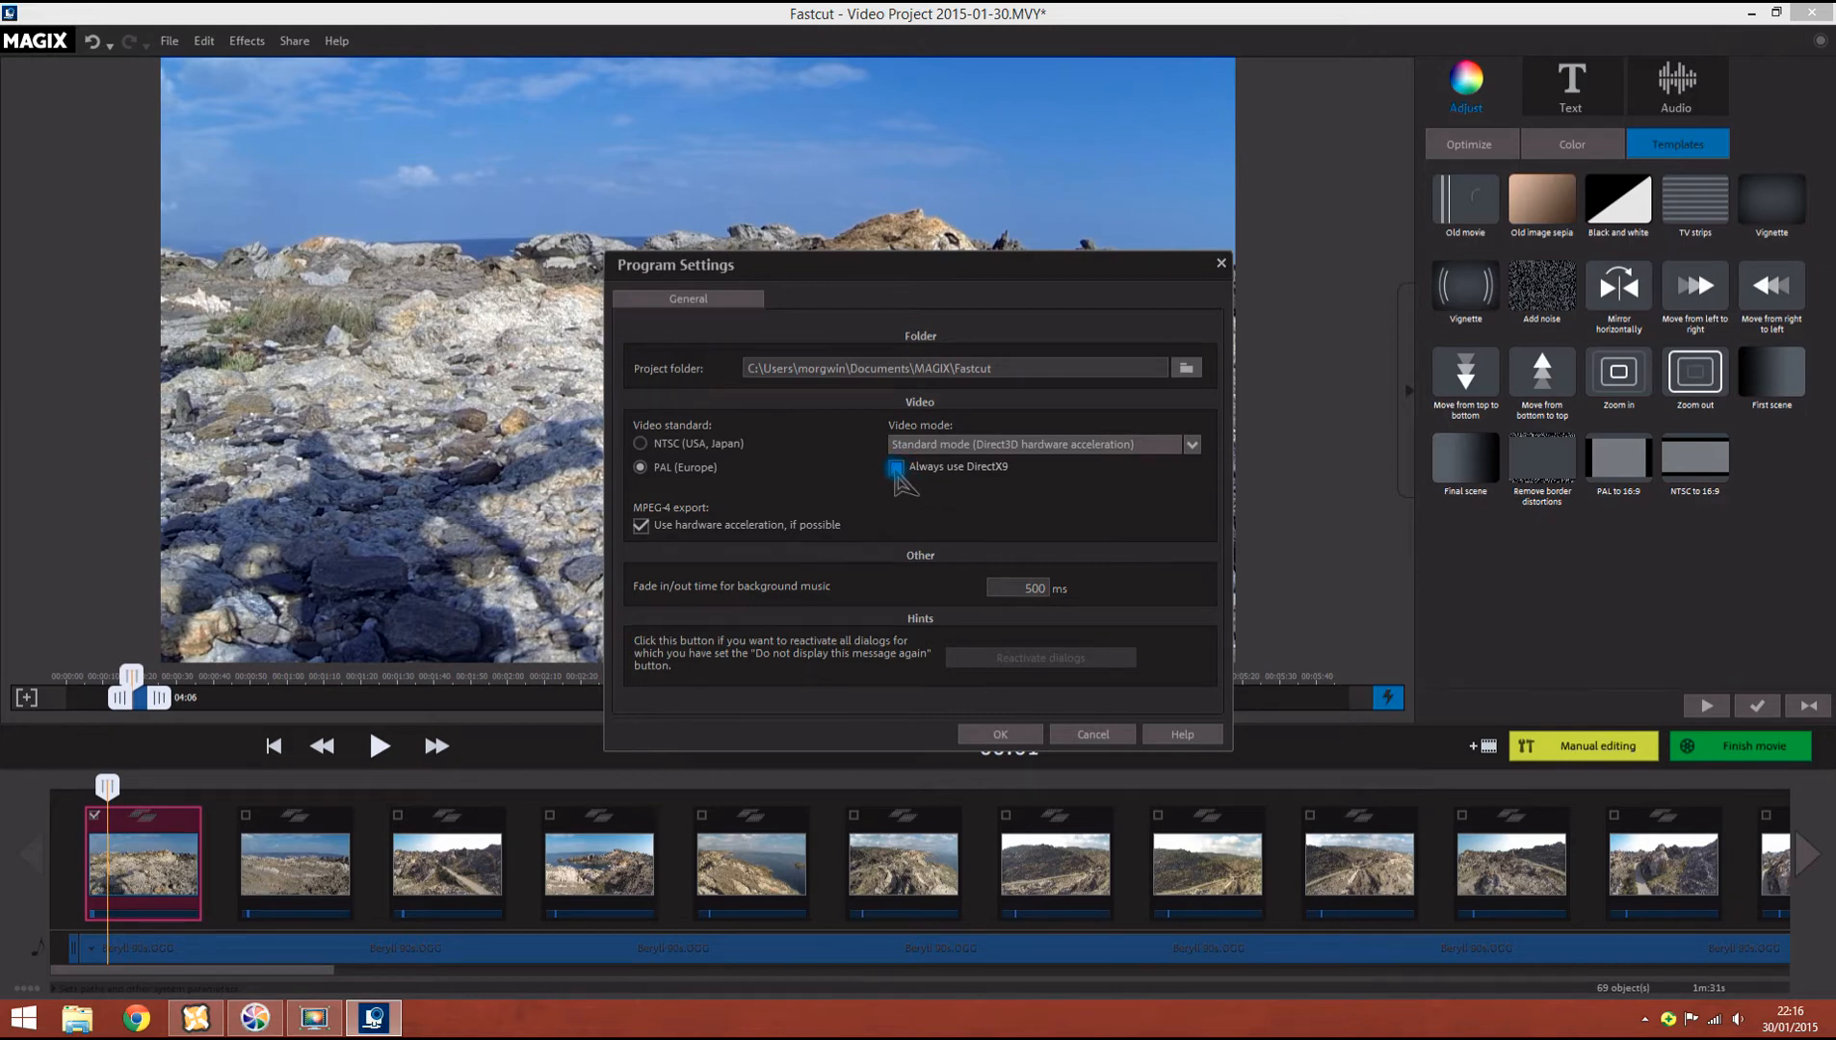
click(918, 509)
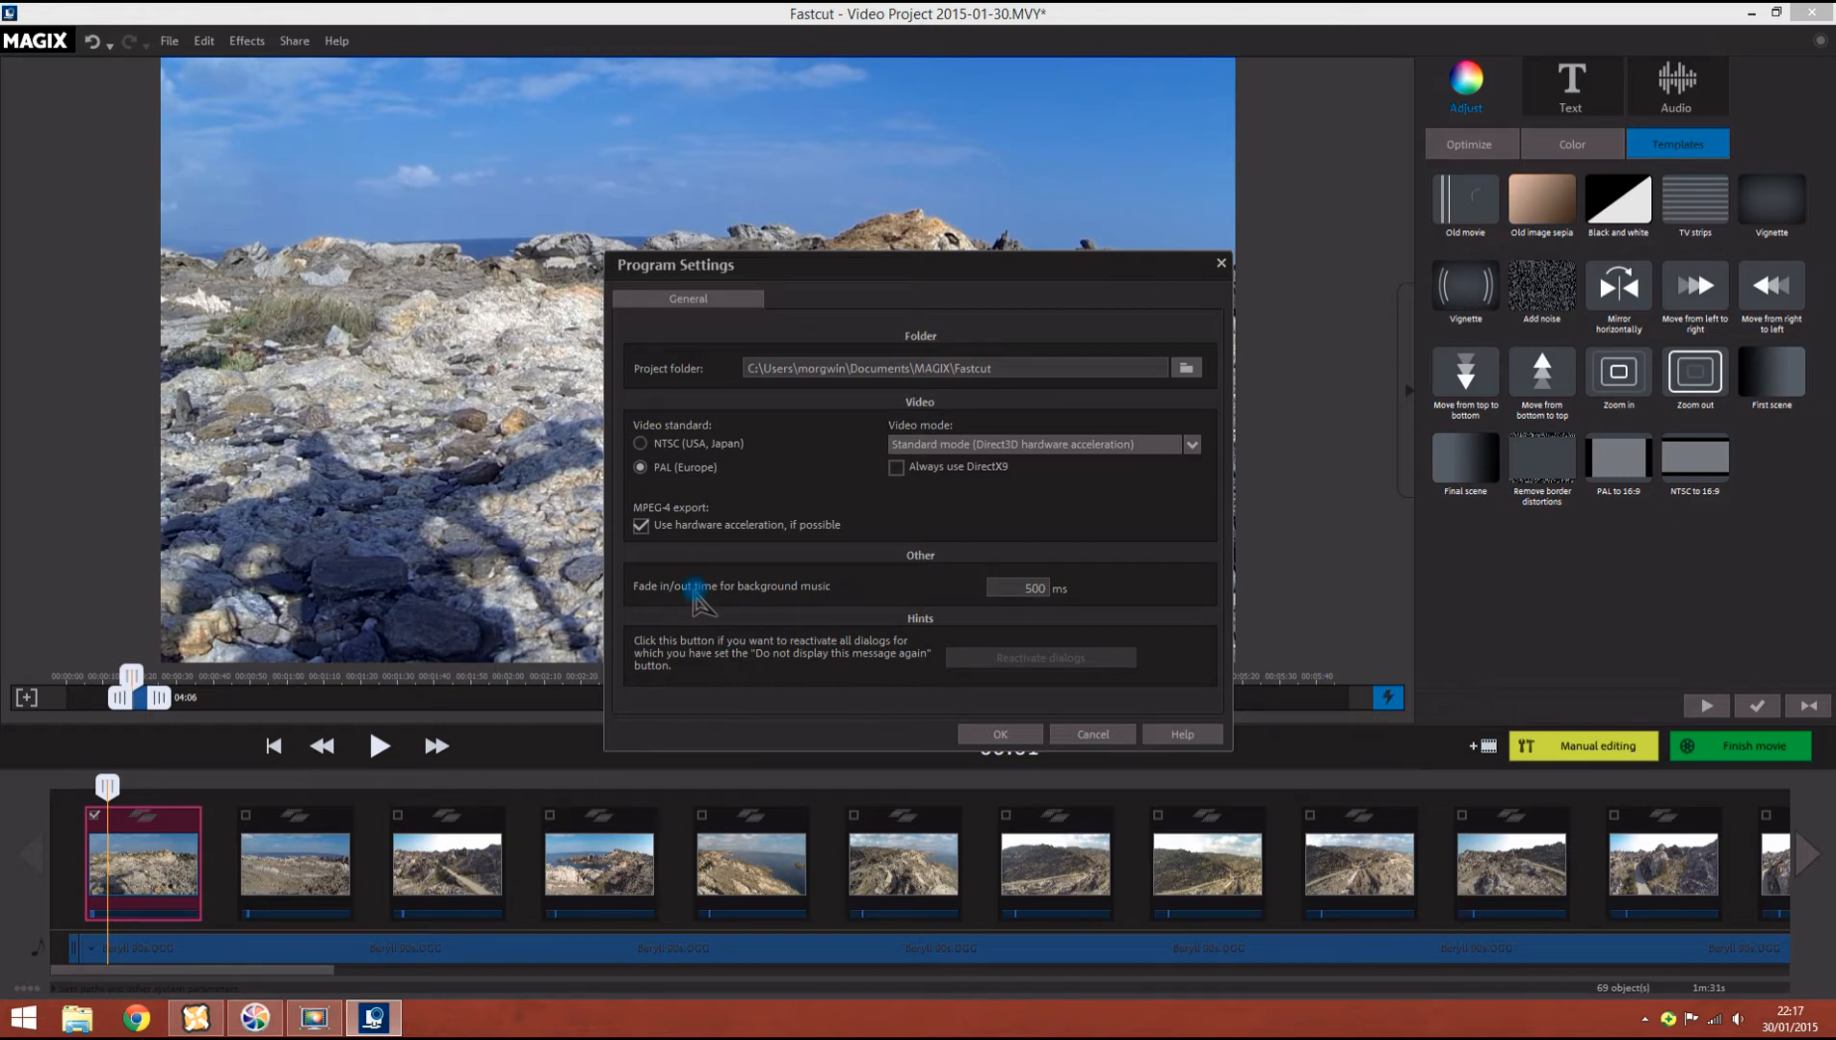
click(1000, 736)
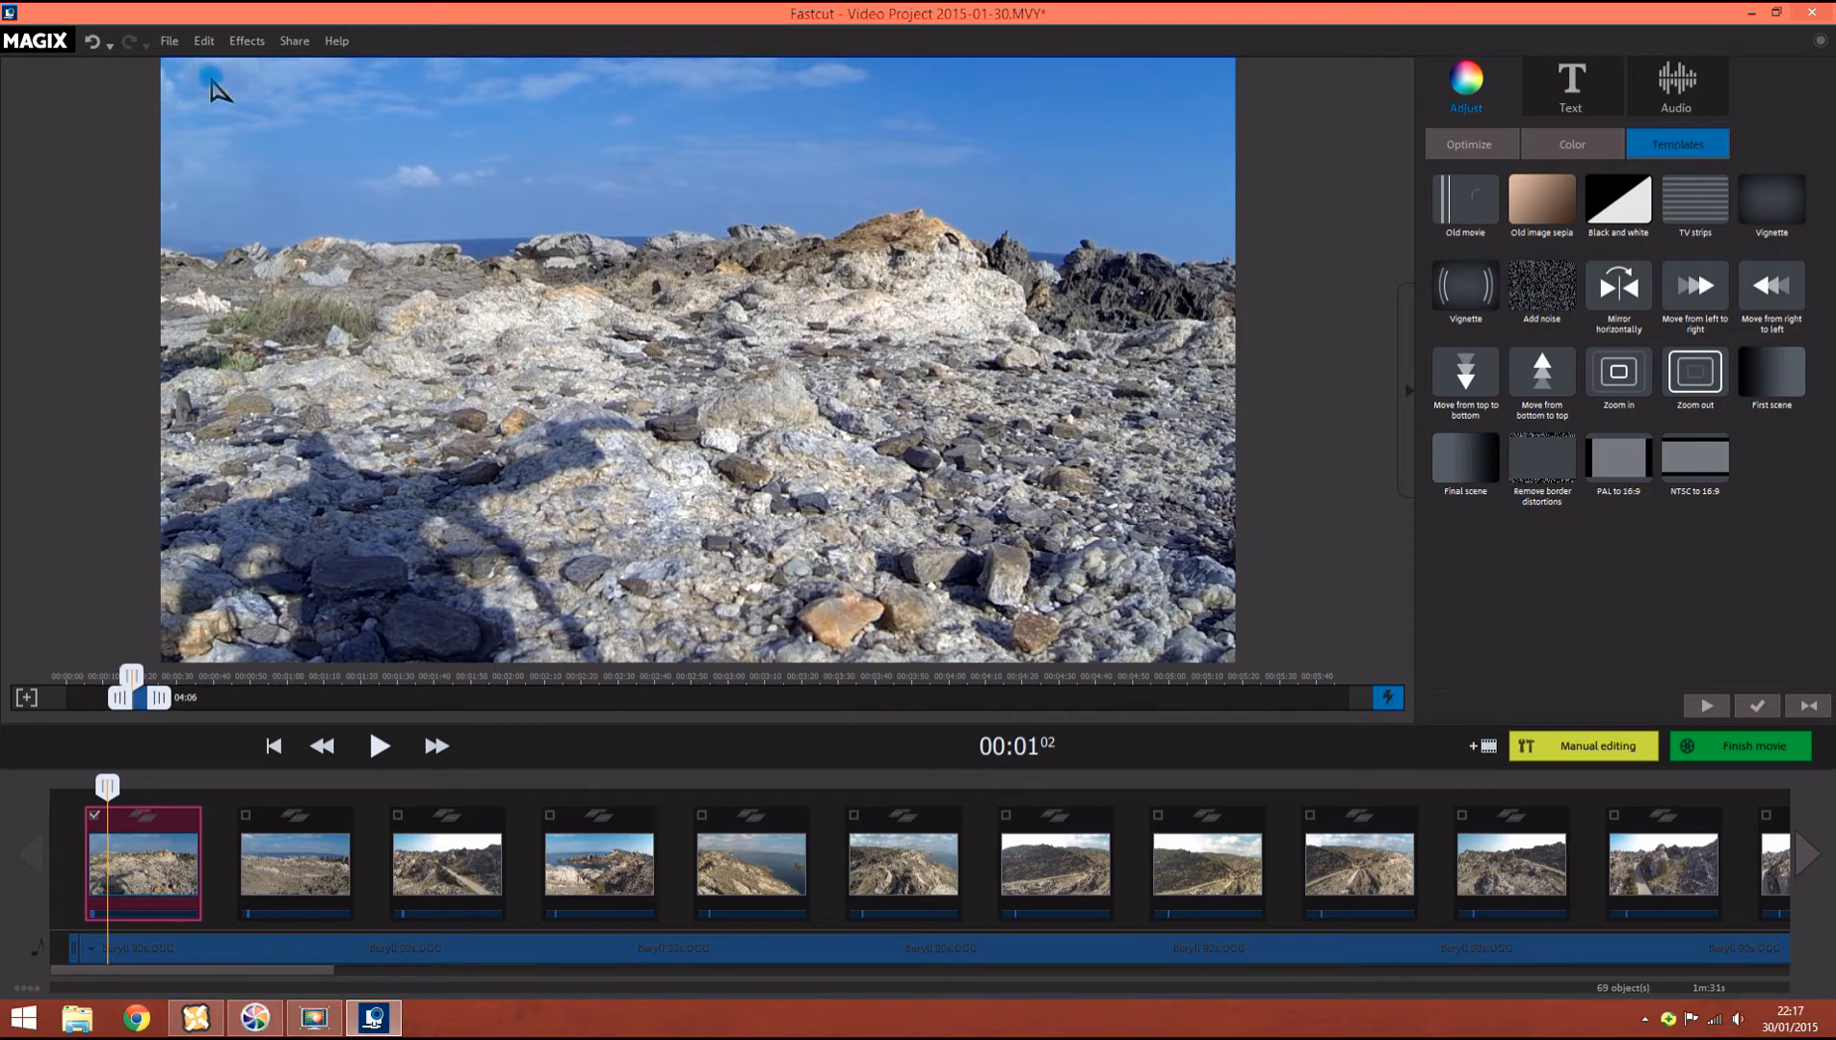
Step: Examine the available undo, rotation, effect settings, sharing and help commands
click(204, 41)
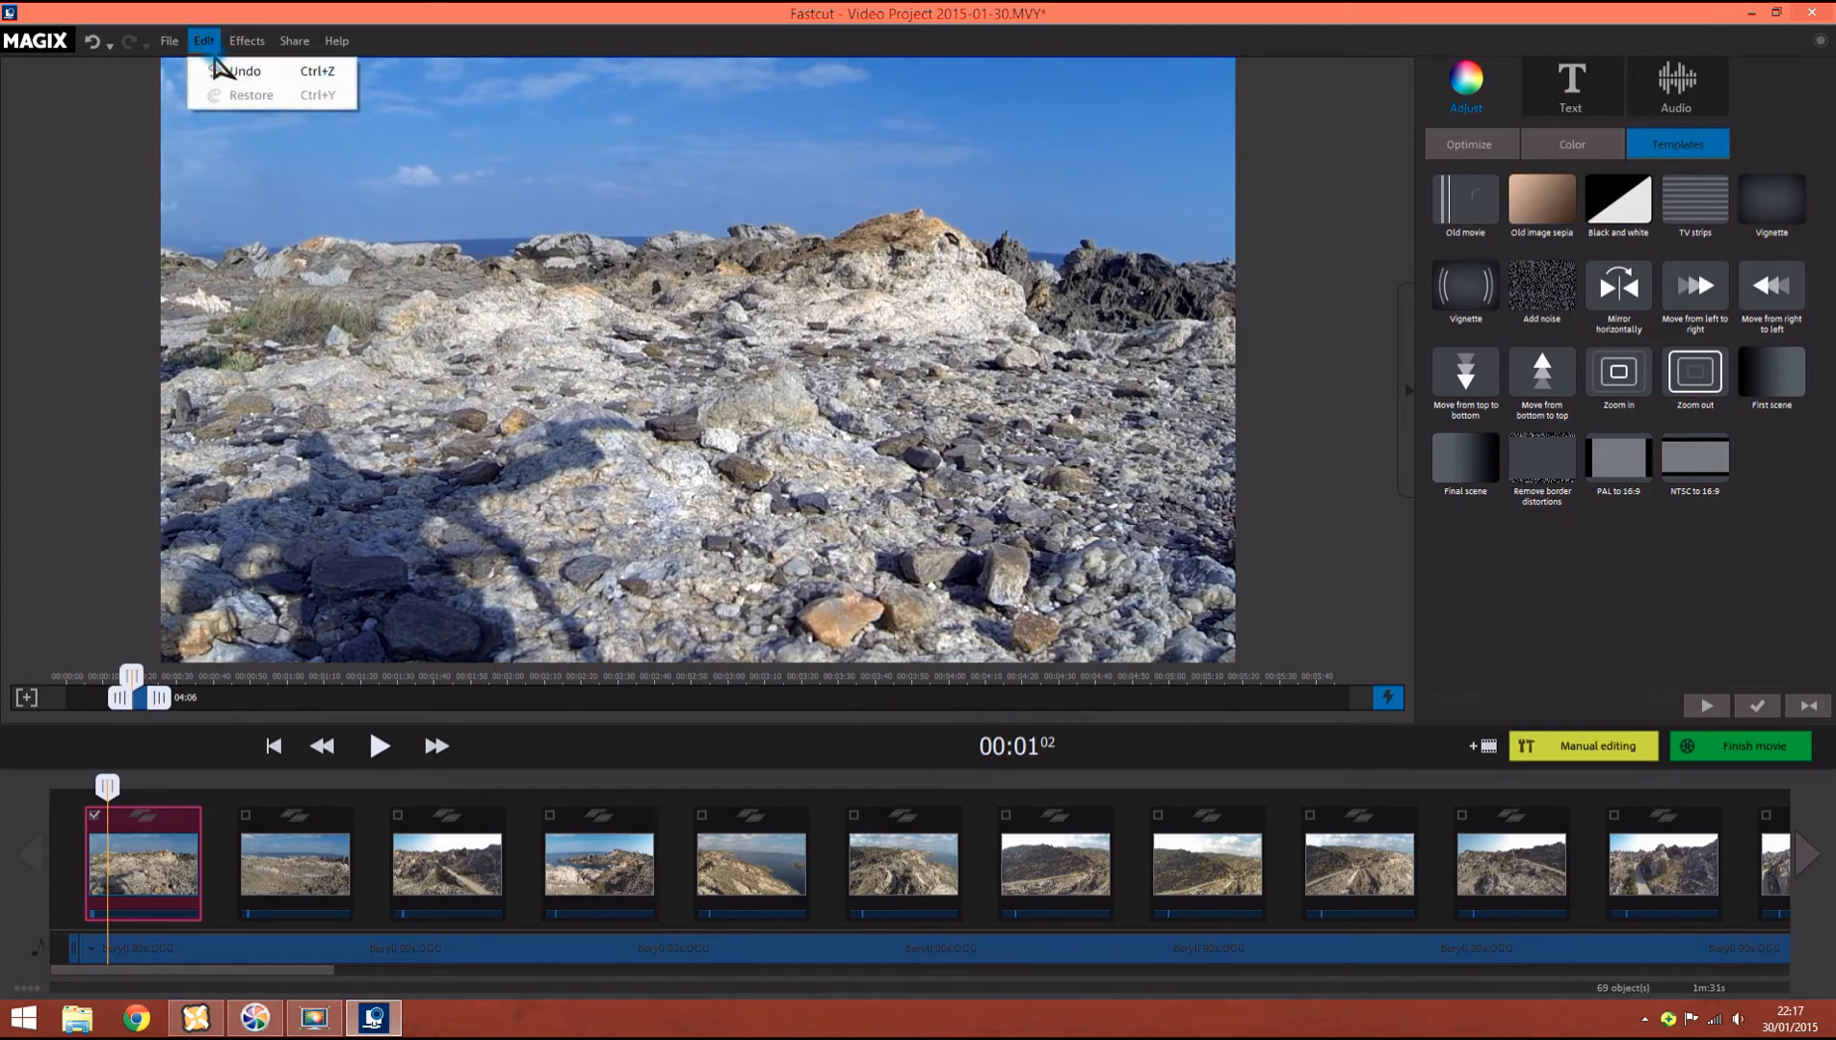
mouse_move(247, 40)
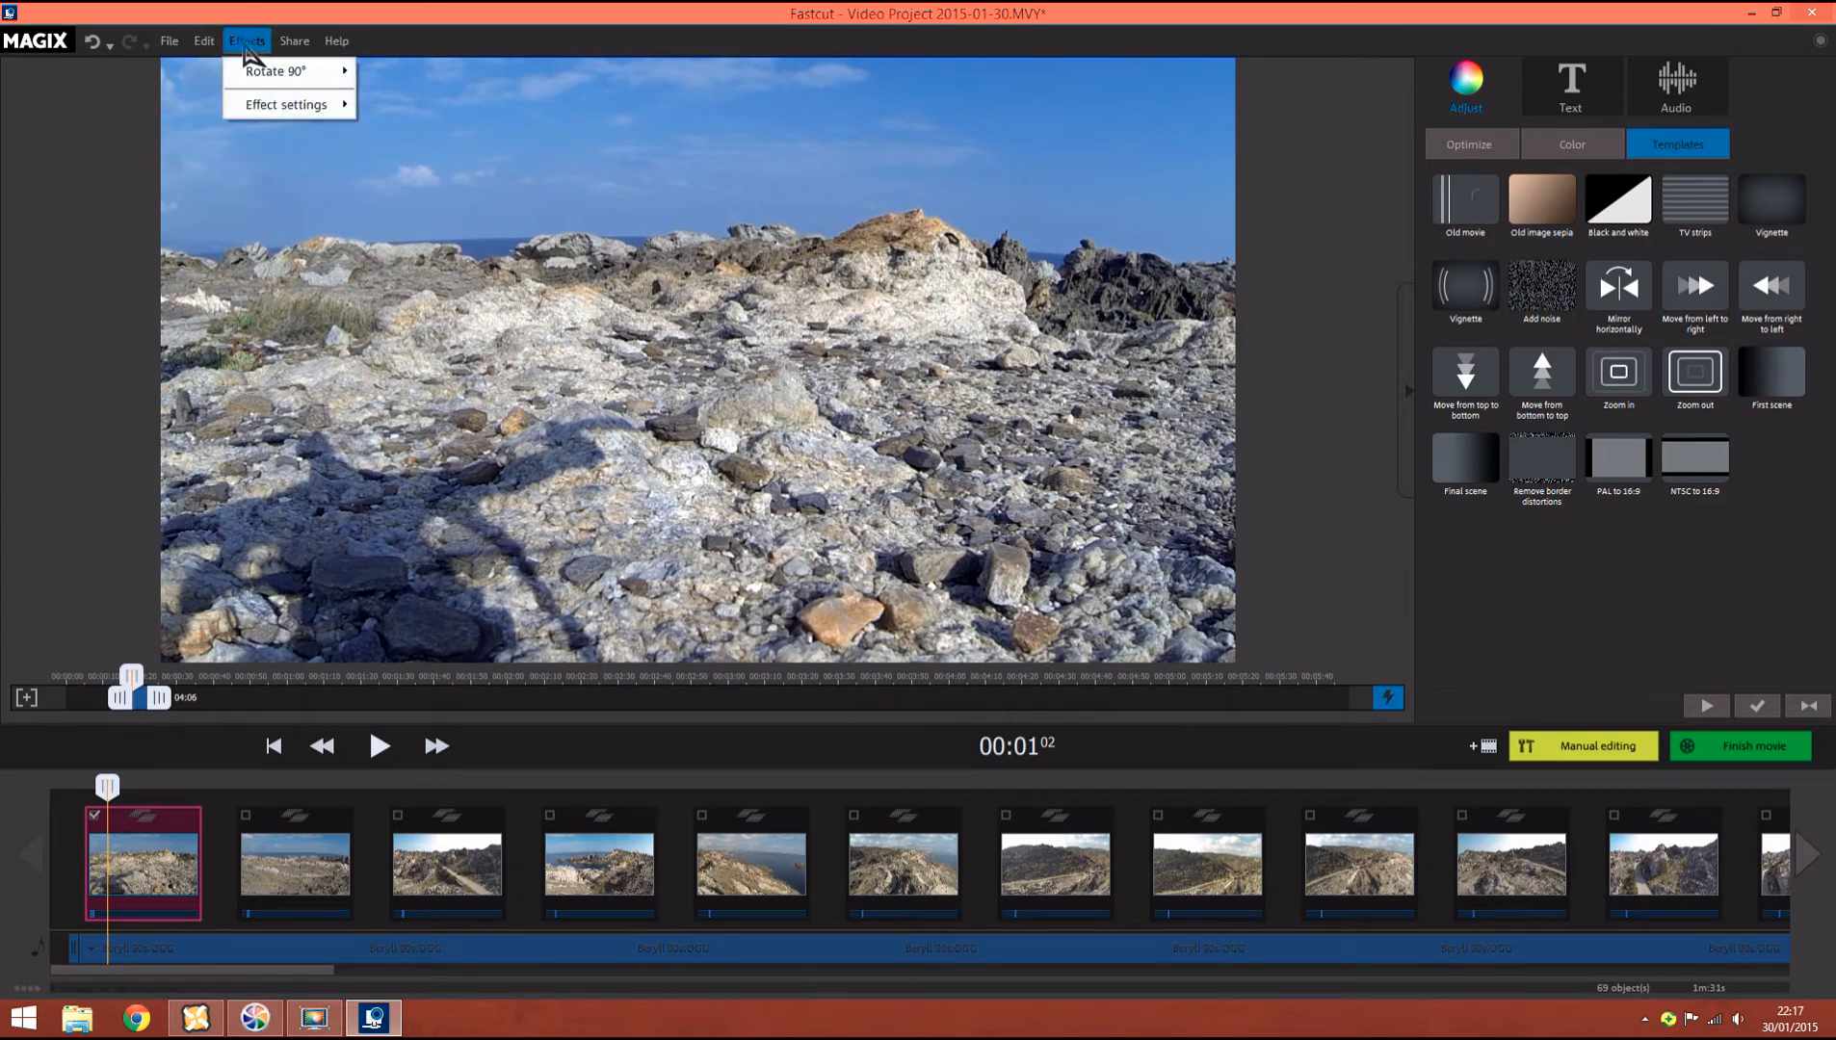
mouse_move(258, 81)
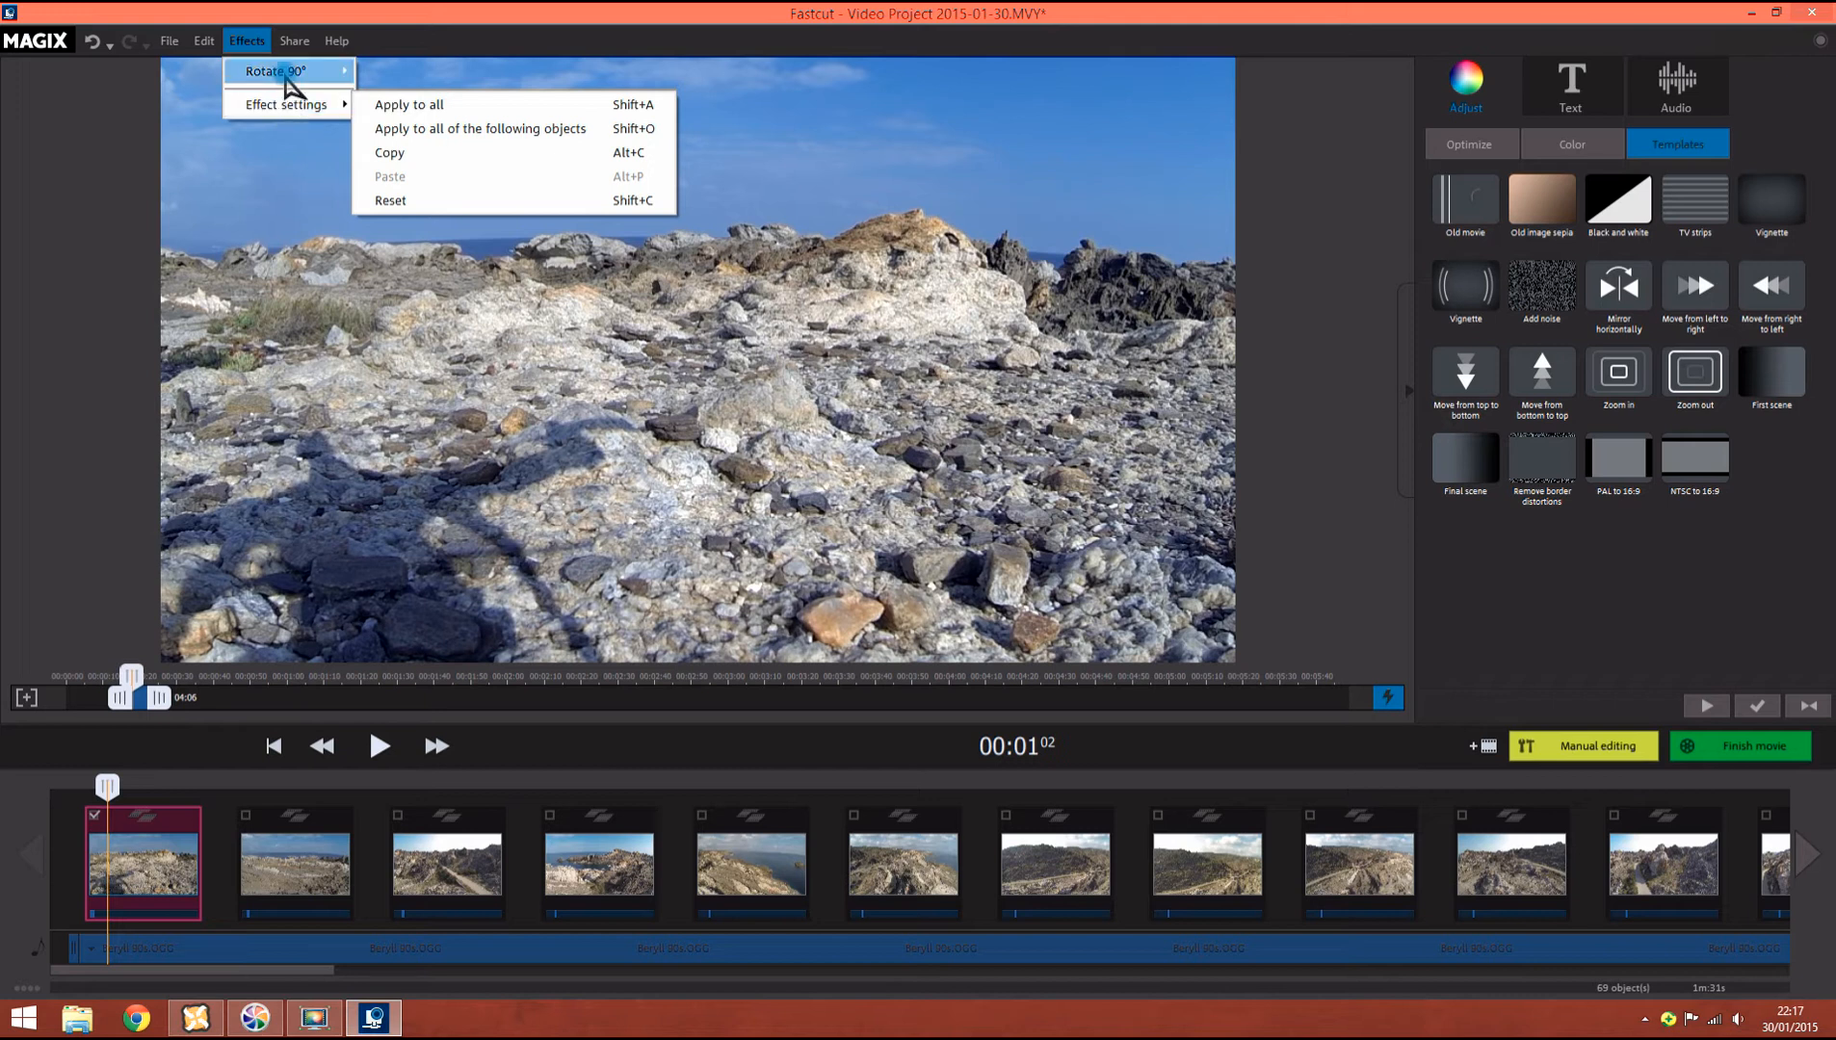
mouse_move(314, 83)
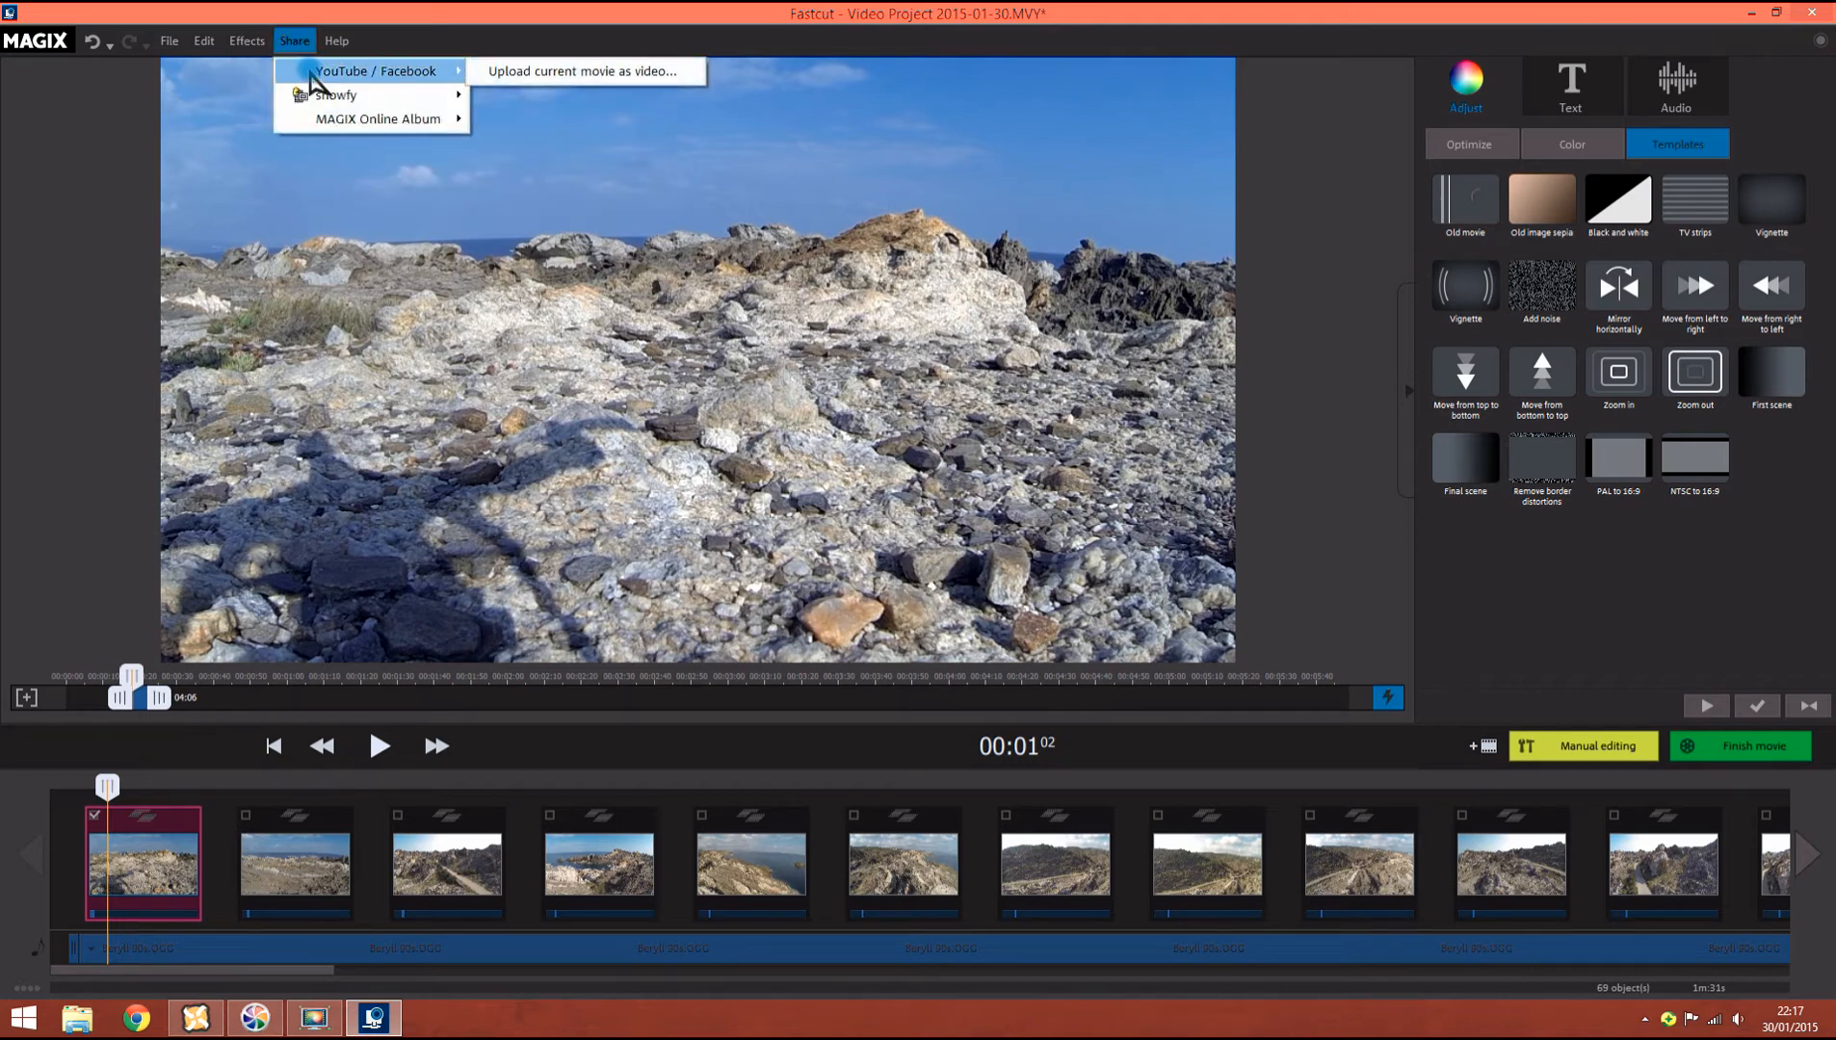
mouse_move(383, 101)
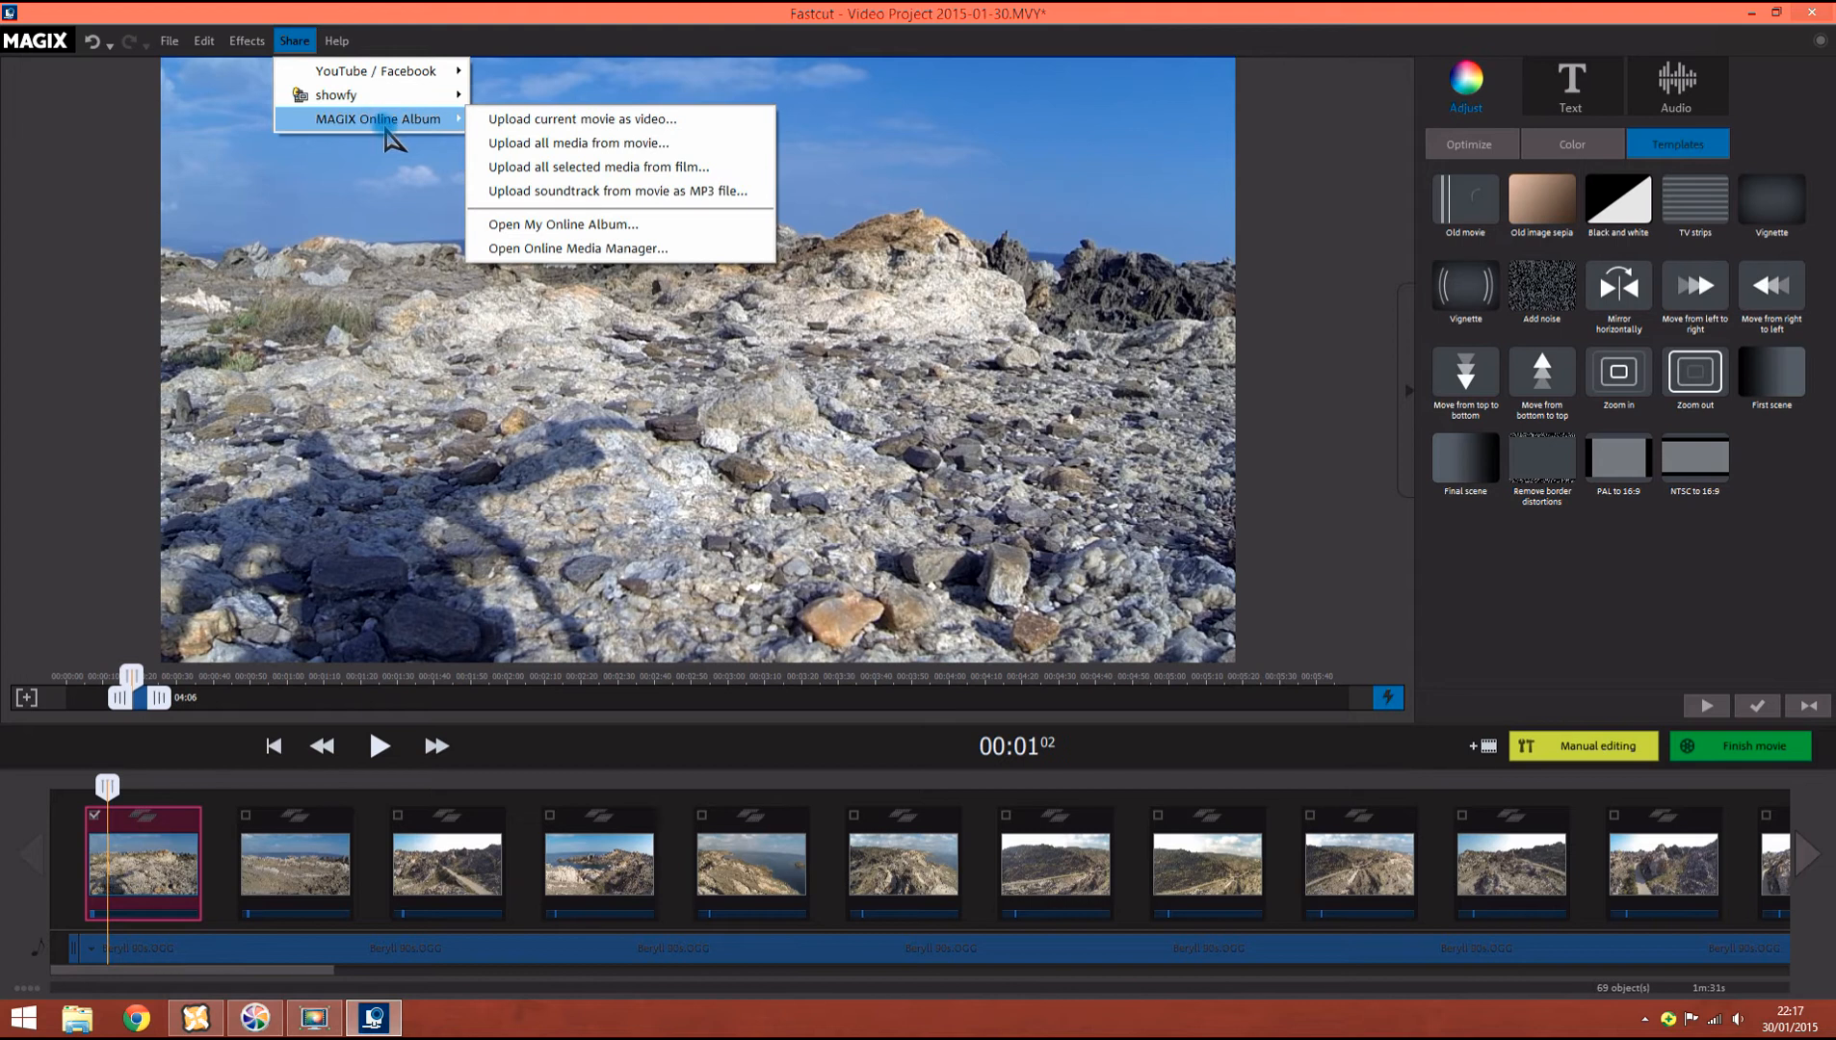
mouse_move(438, 126)
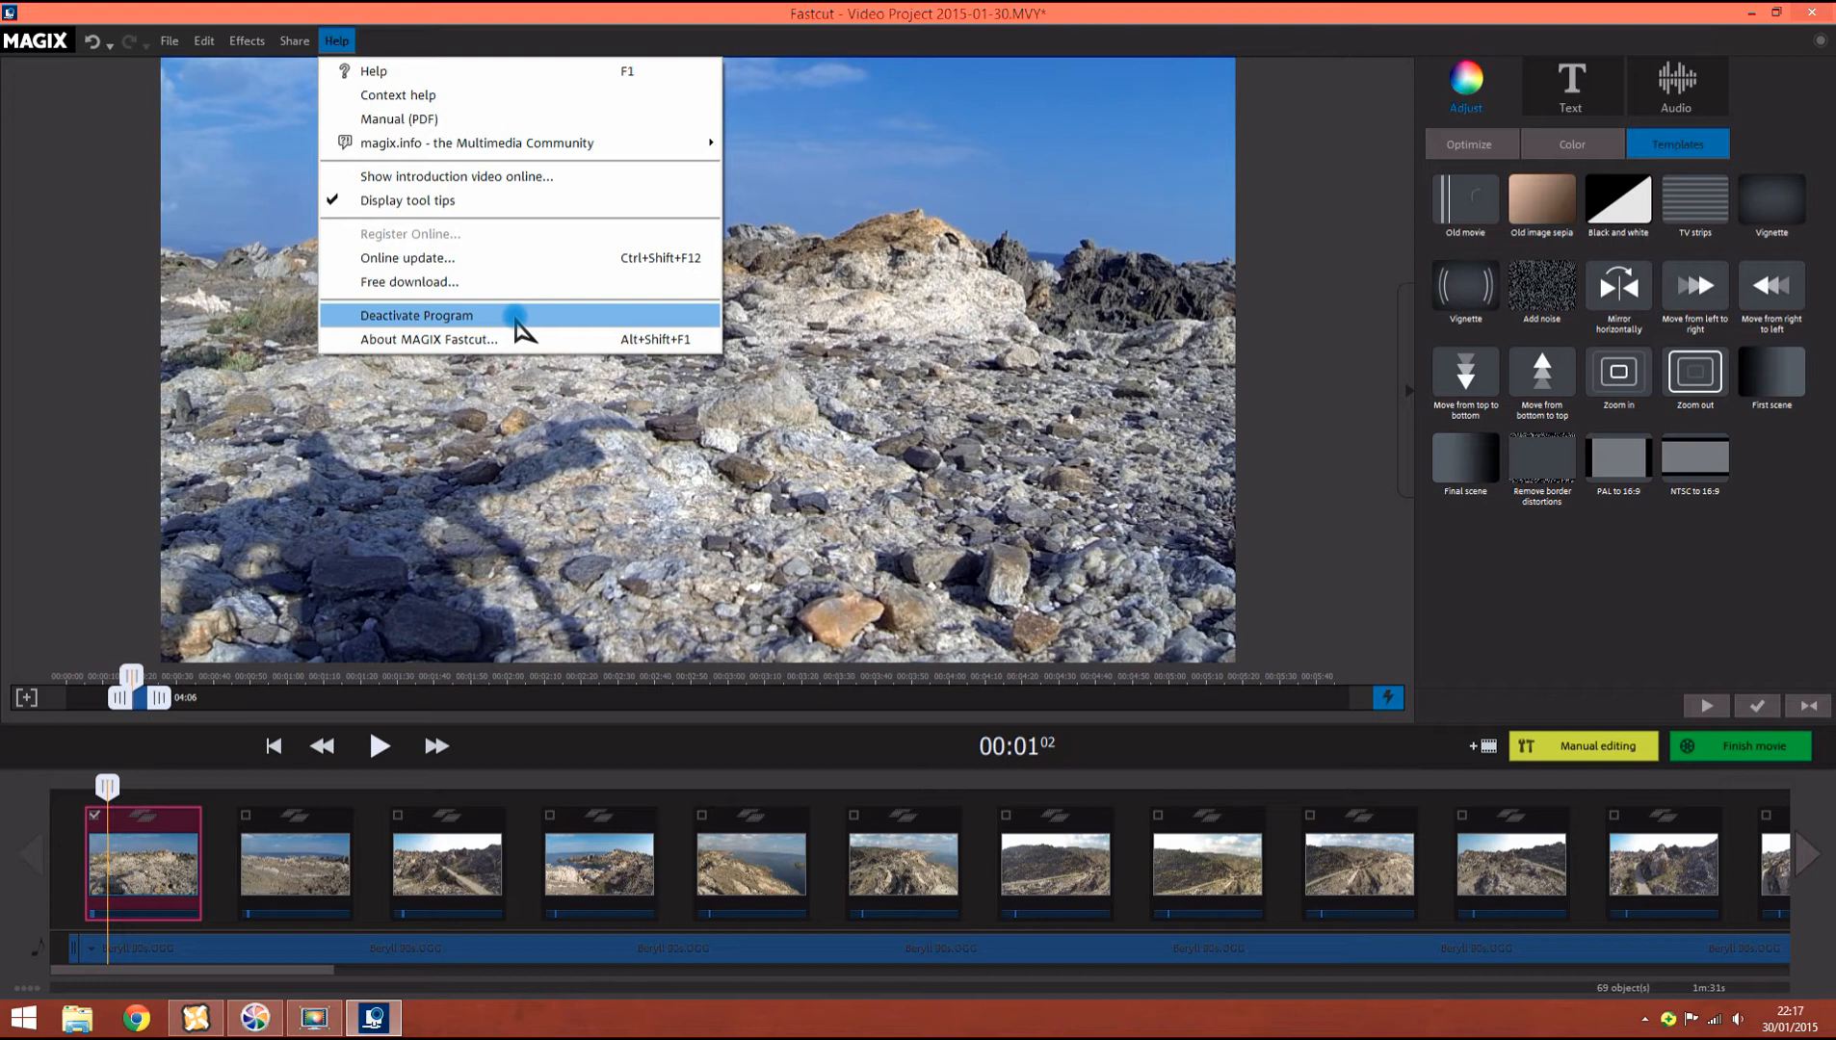
click(378, 120)
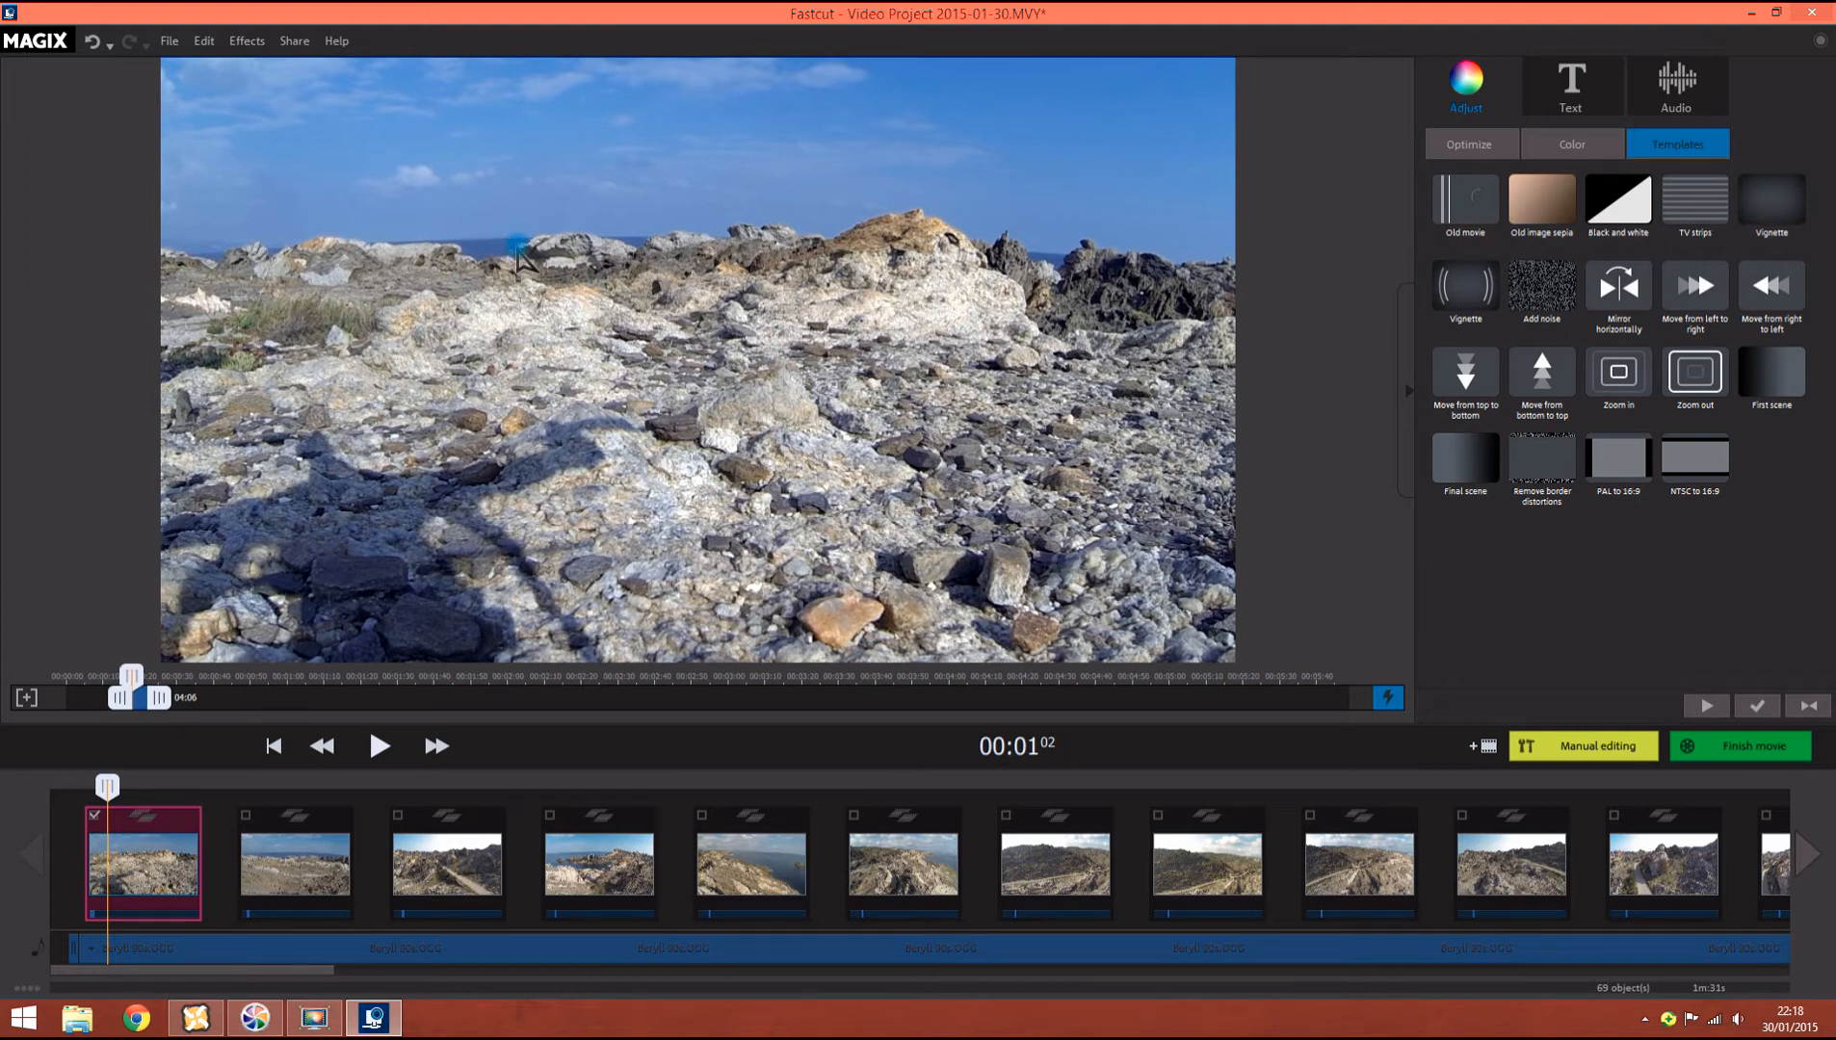
Step: Preview the movie from its current position, and execute image stabilization on the seventh clip
click(392, 758)
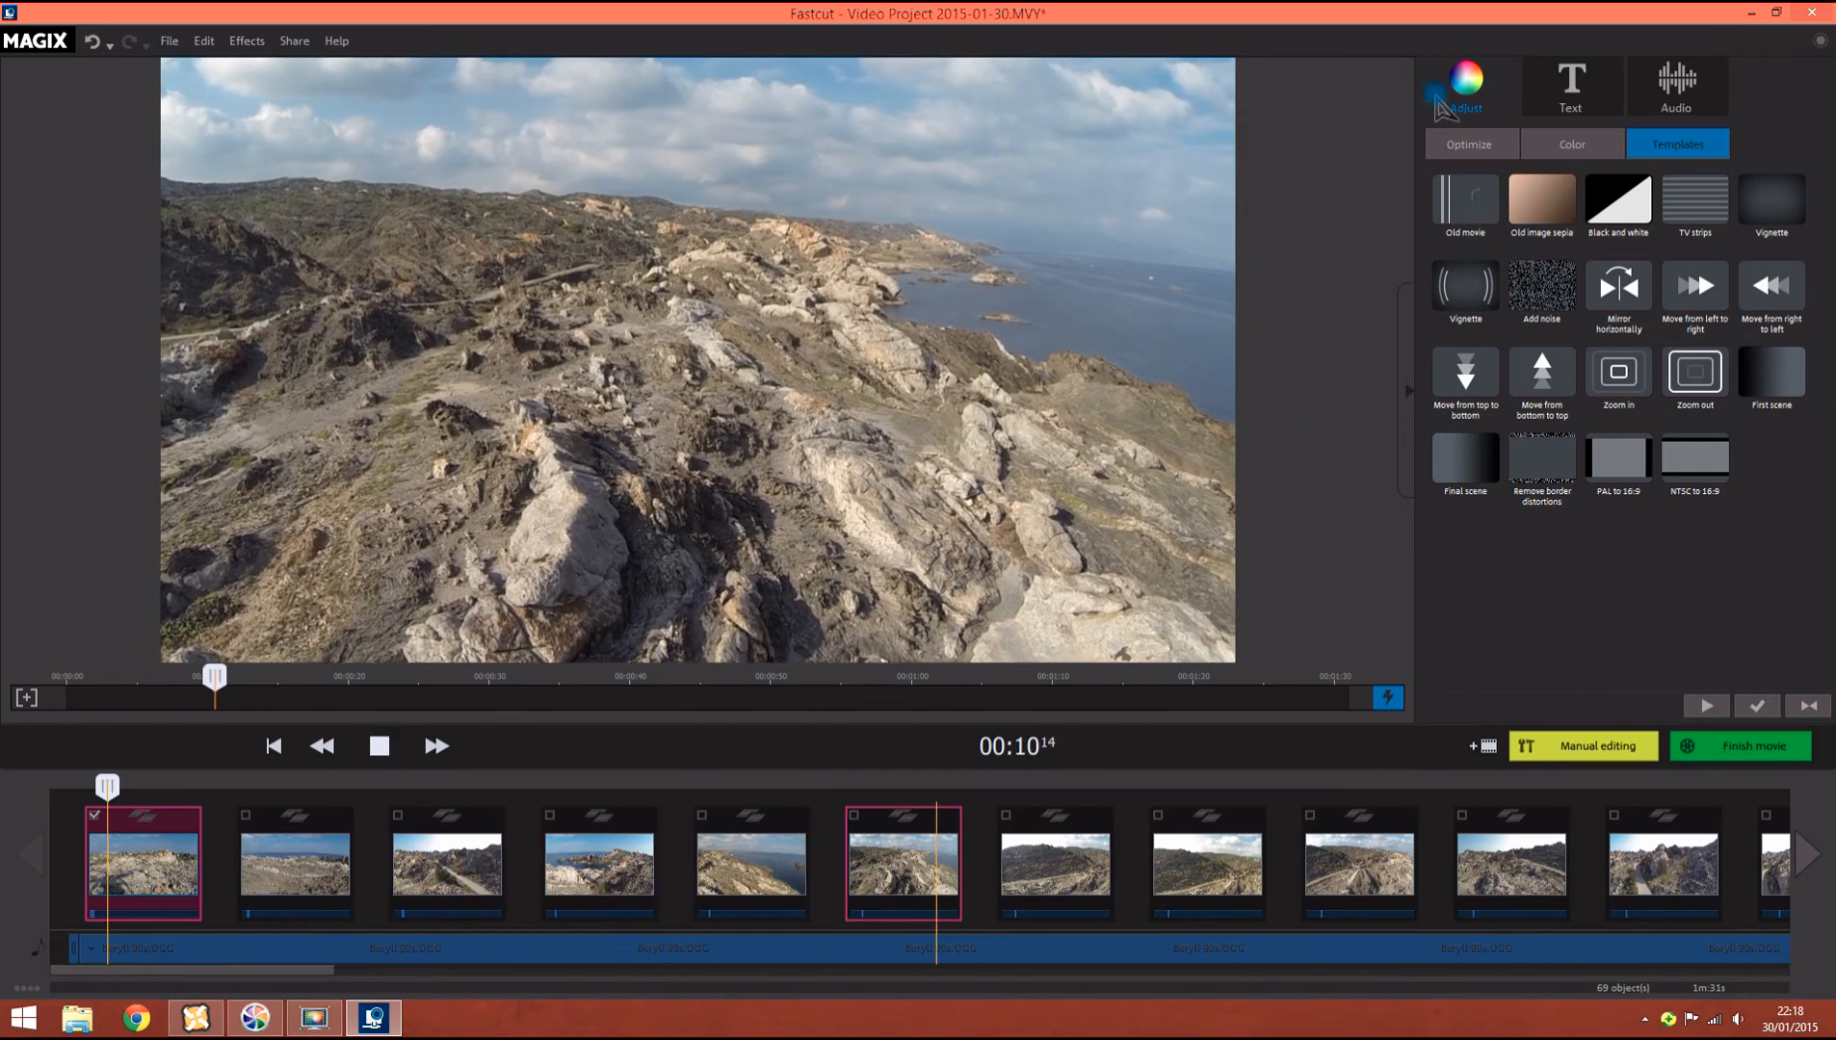
click(1462, 147)
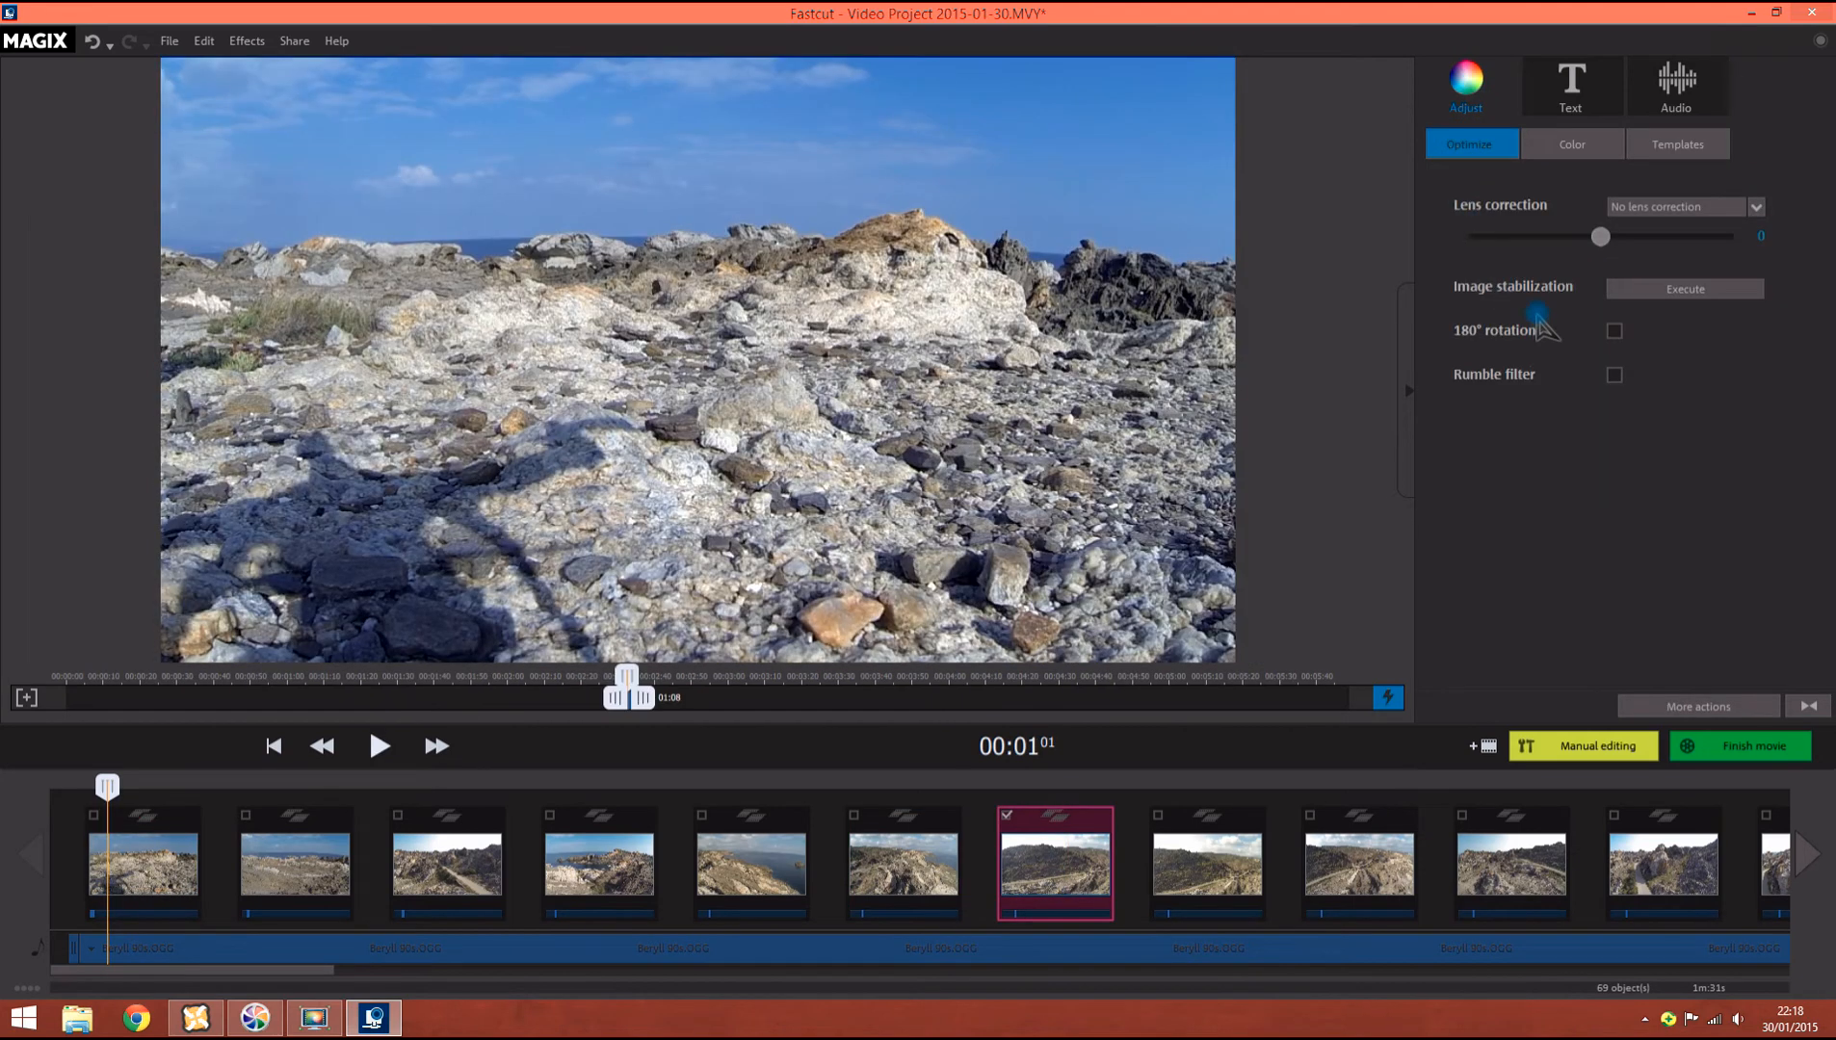
click(1717, 292)
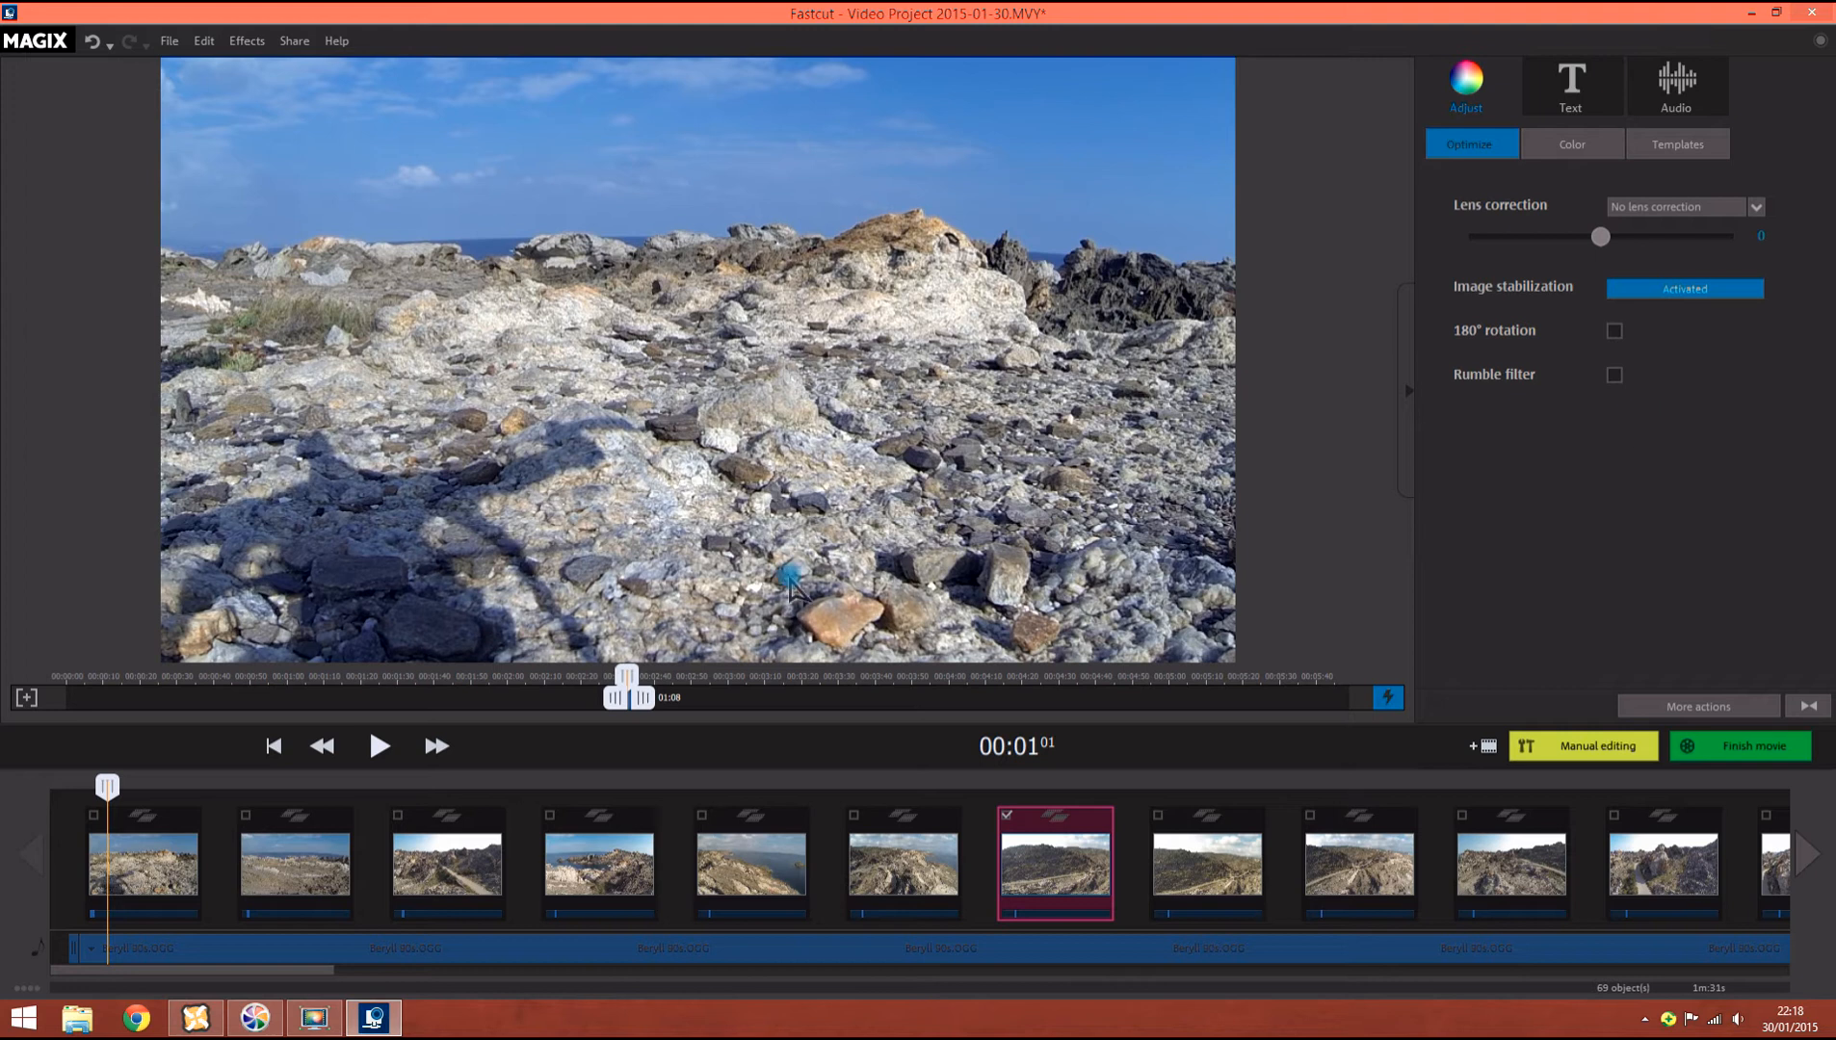
Step: Play the movie from the beginning for about half a minute, and return the playhead to the start
click(276, 748)
click(379, 745)
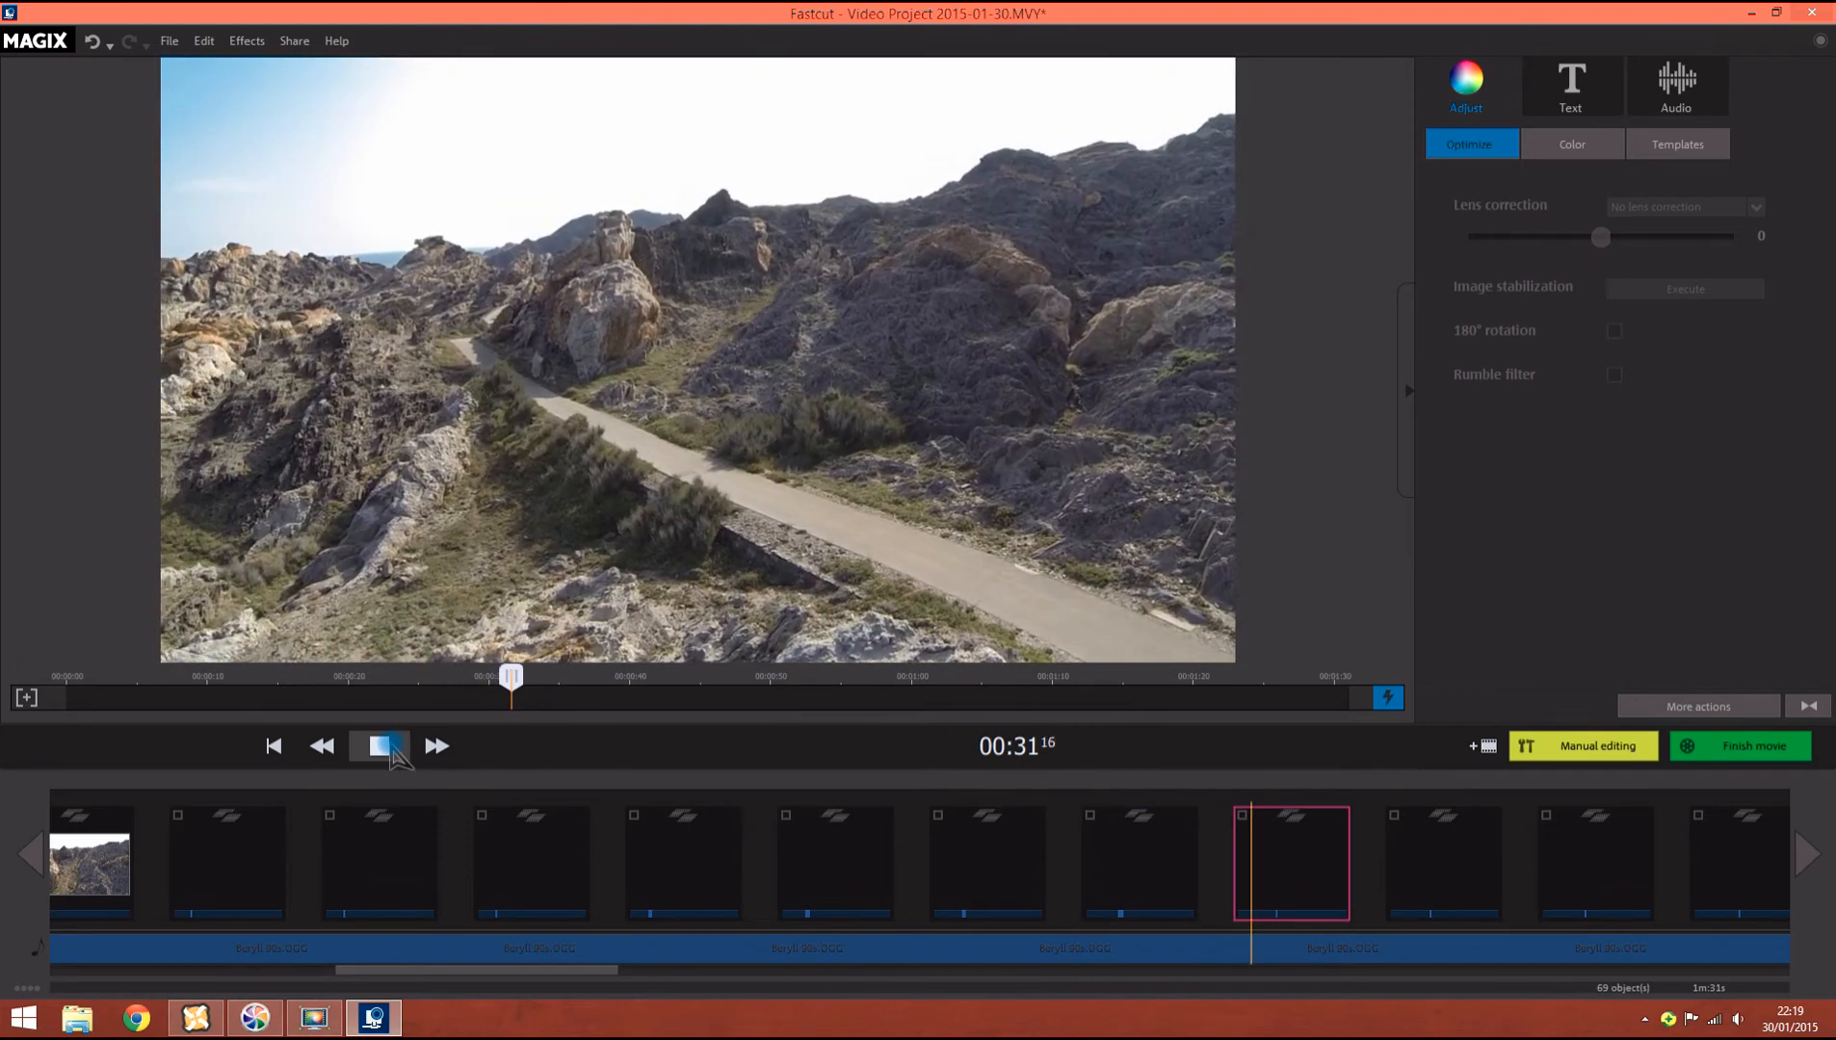
click(381, 746)
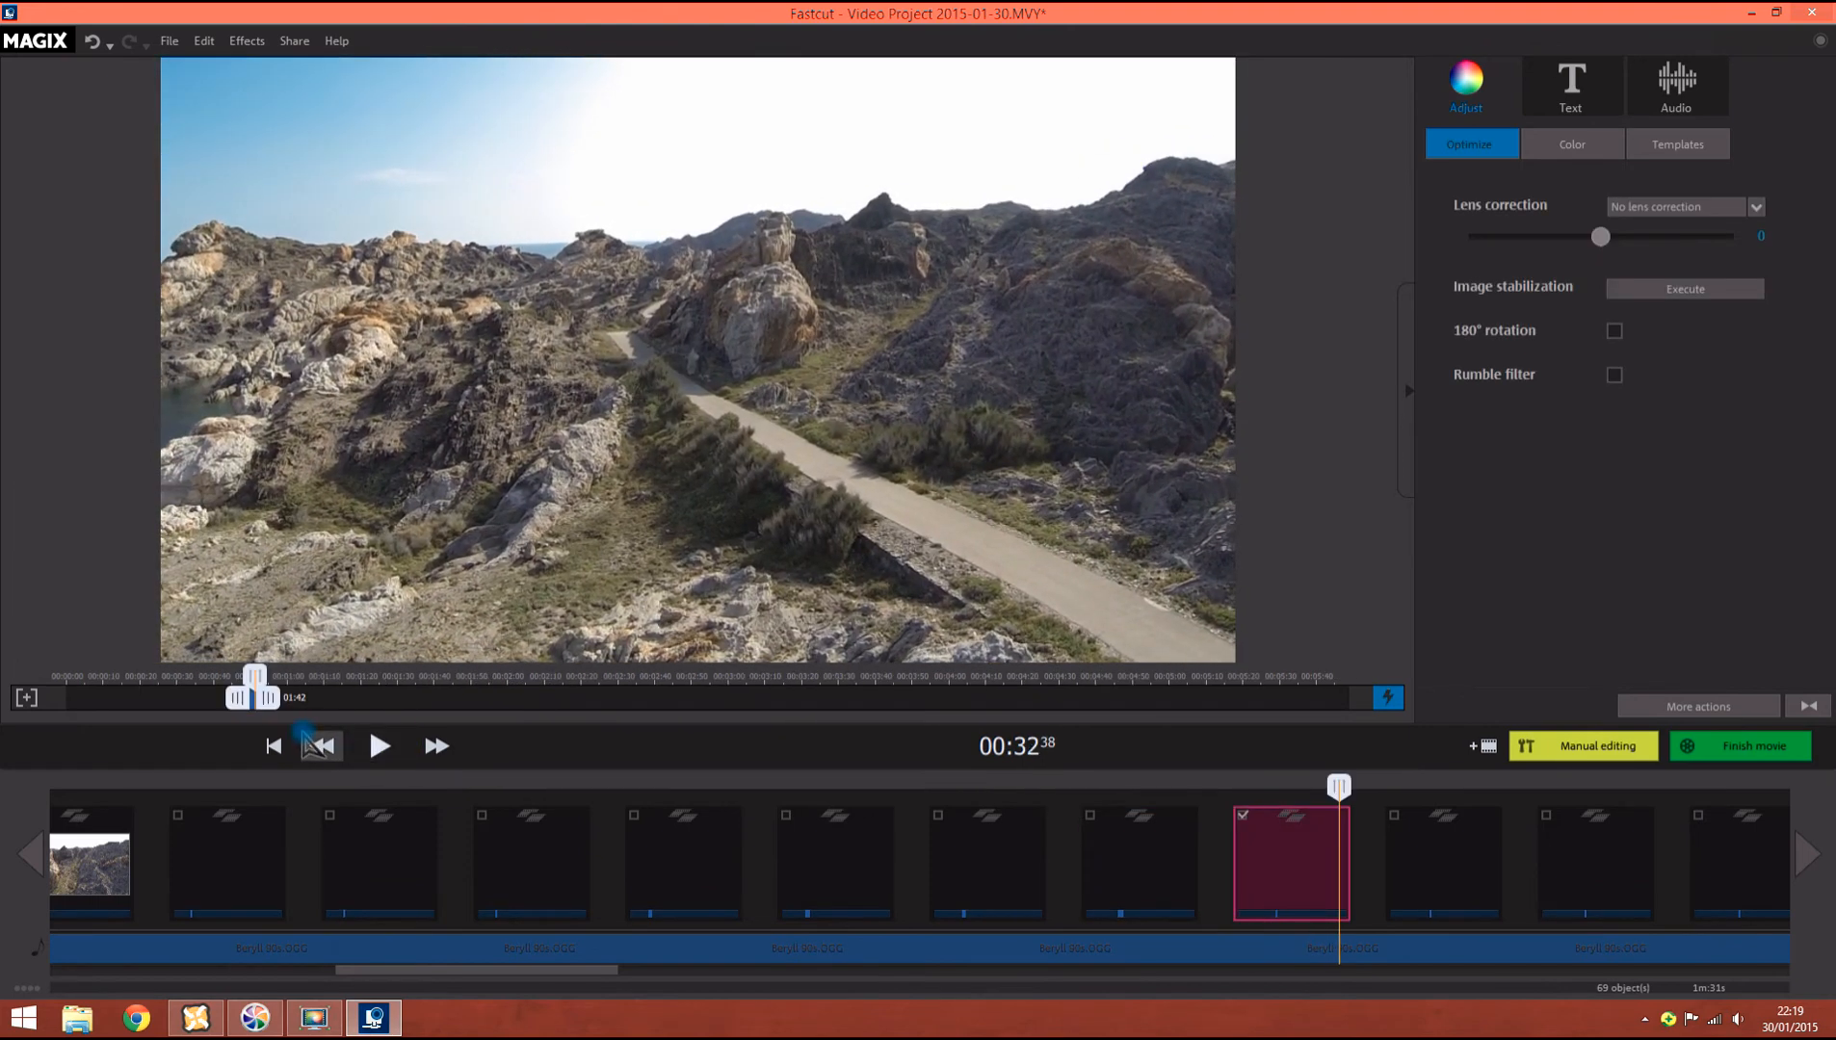
click(274, 746)
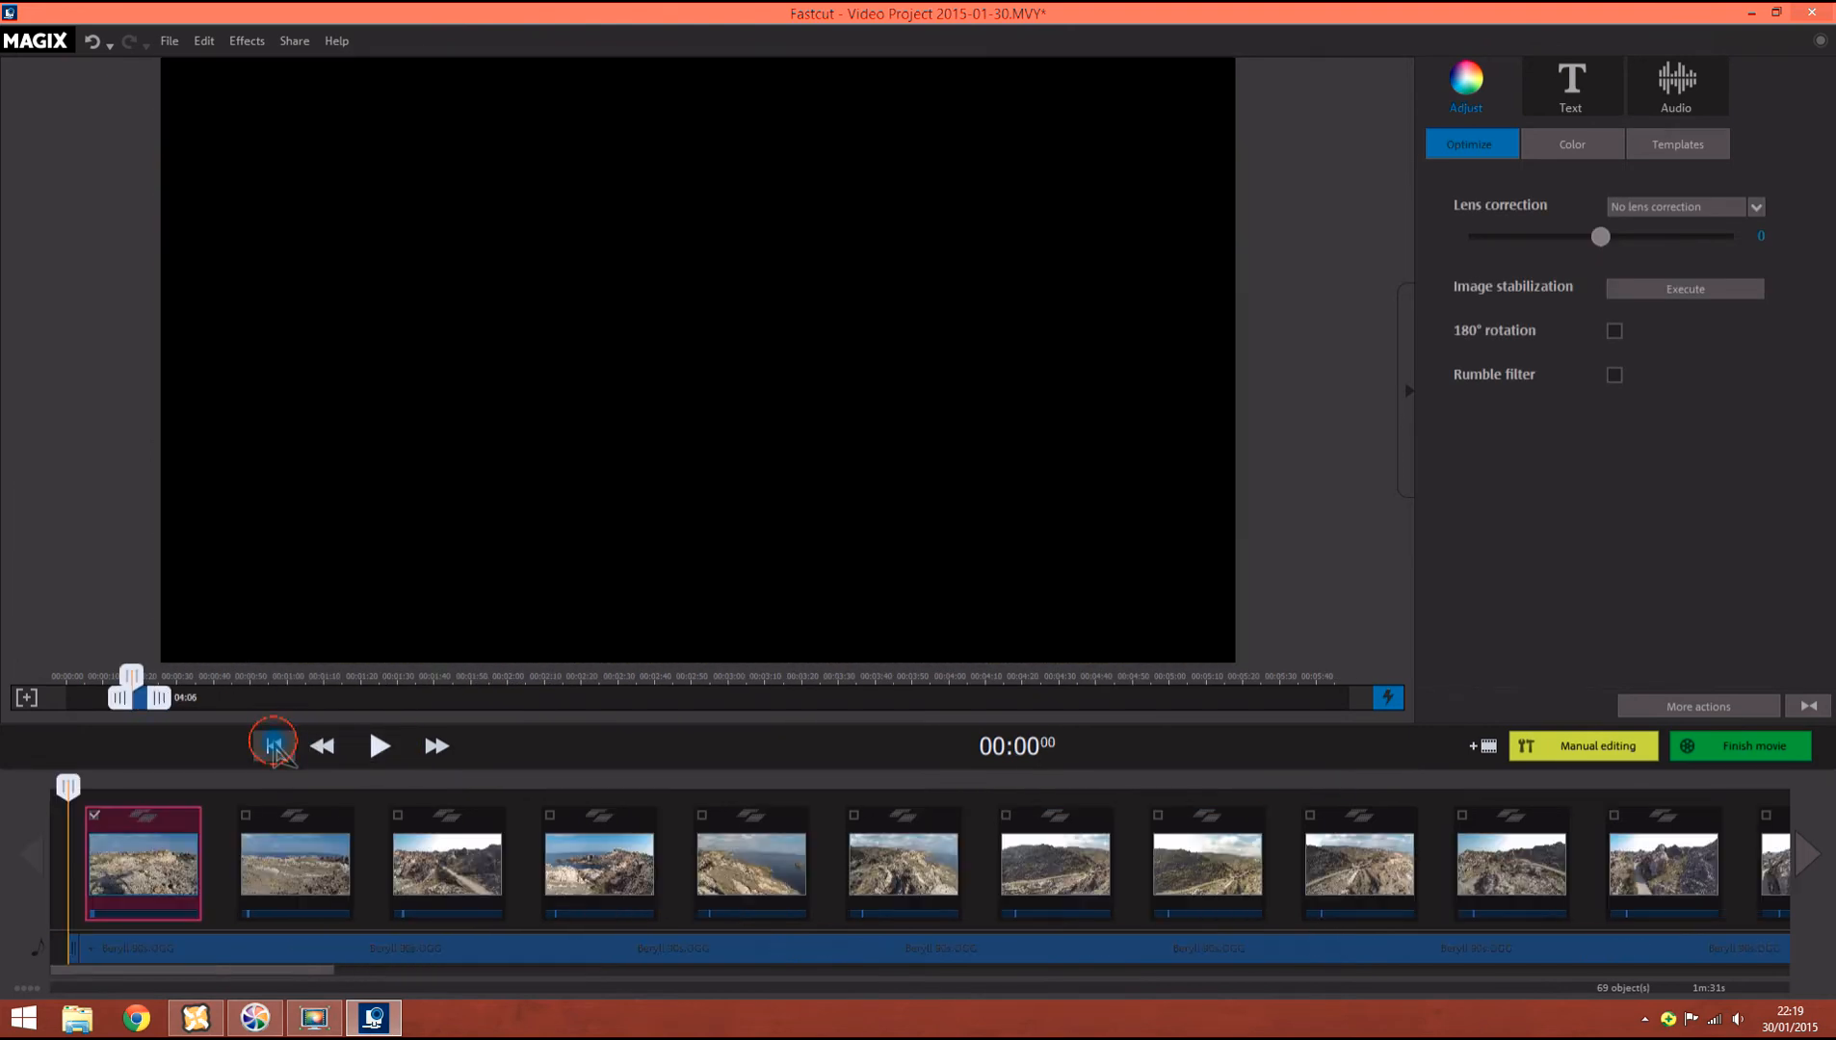
Step: Execute image stabilization on the first clip, preview the movie's opening, and return to the start
click(1636, 289)
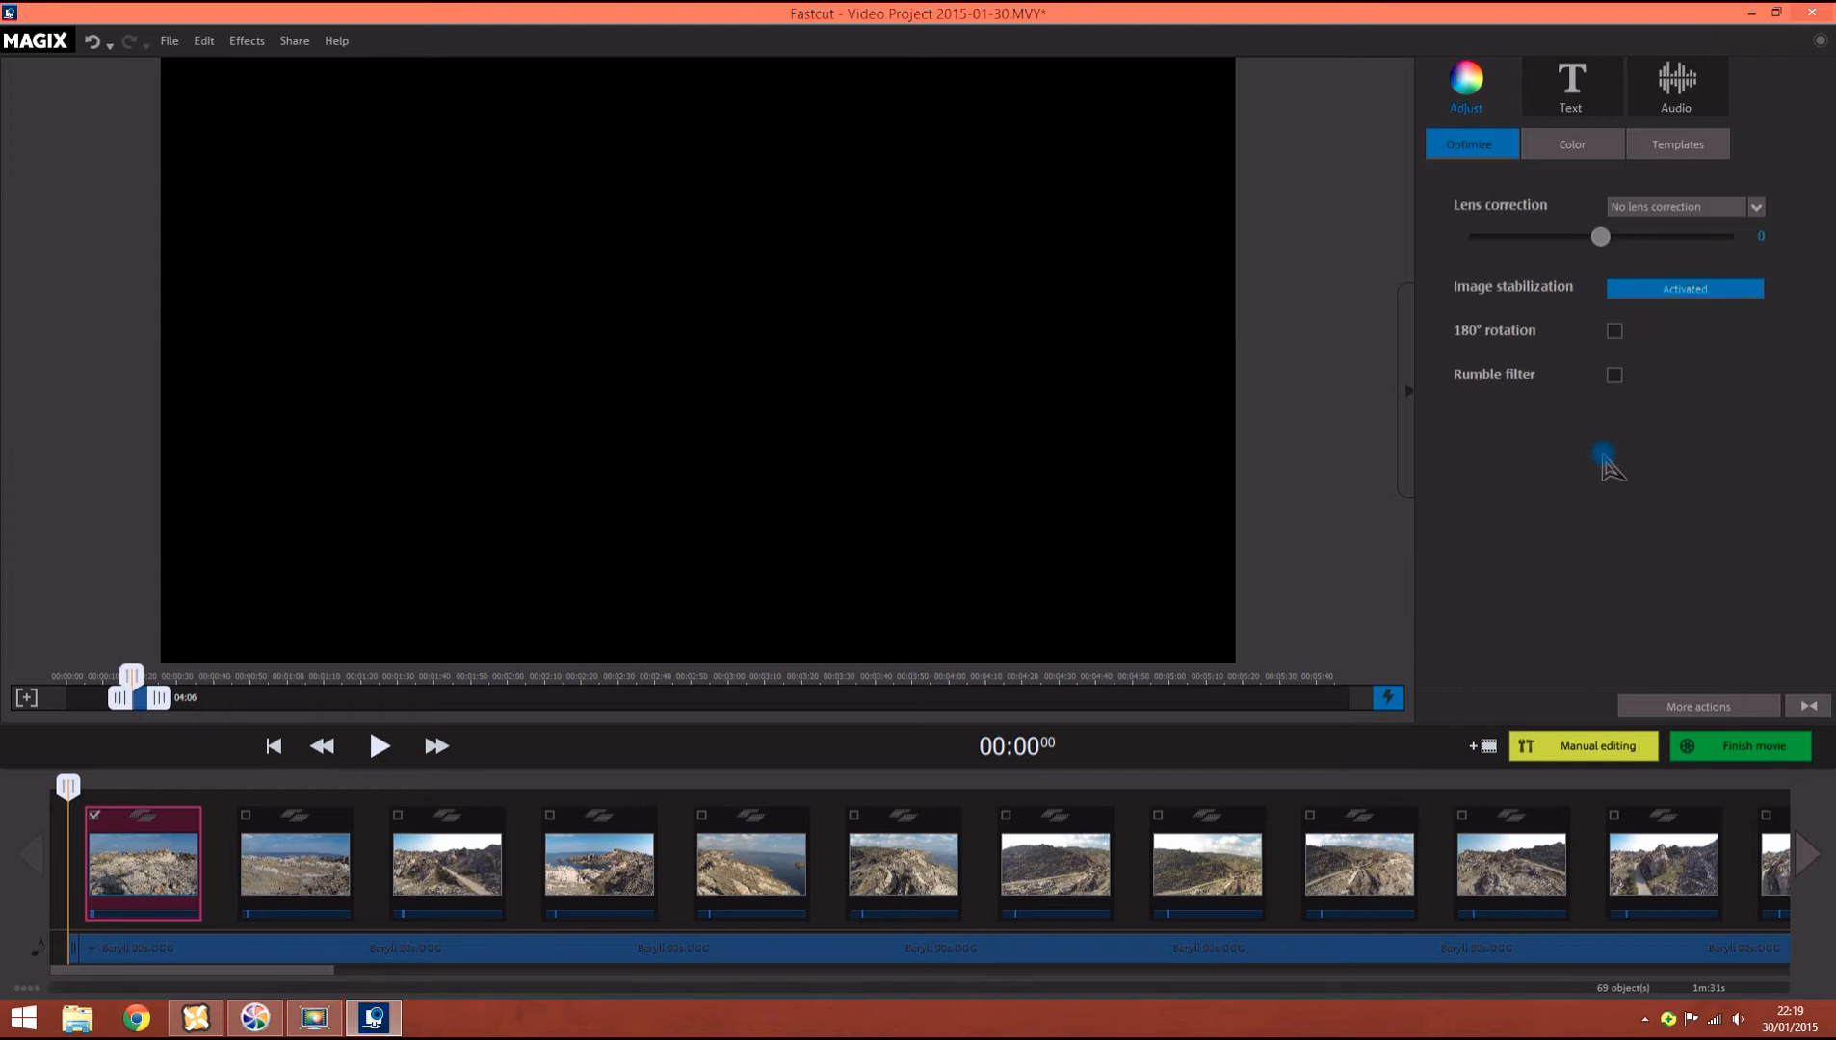
click(1670, 297)
click(378, 747)
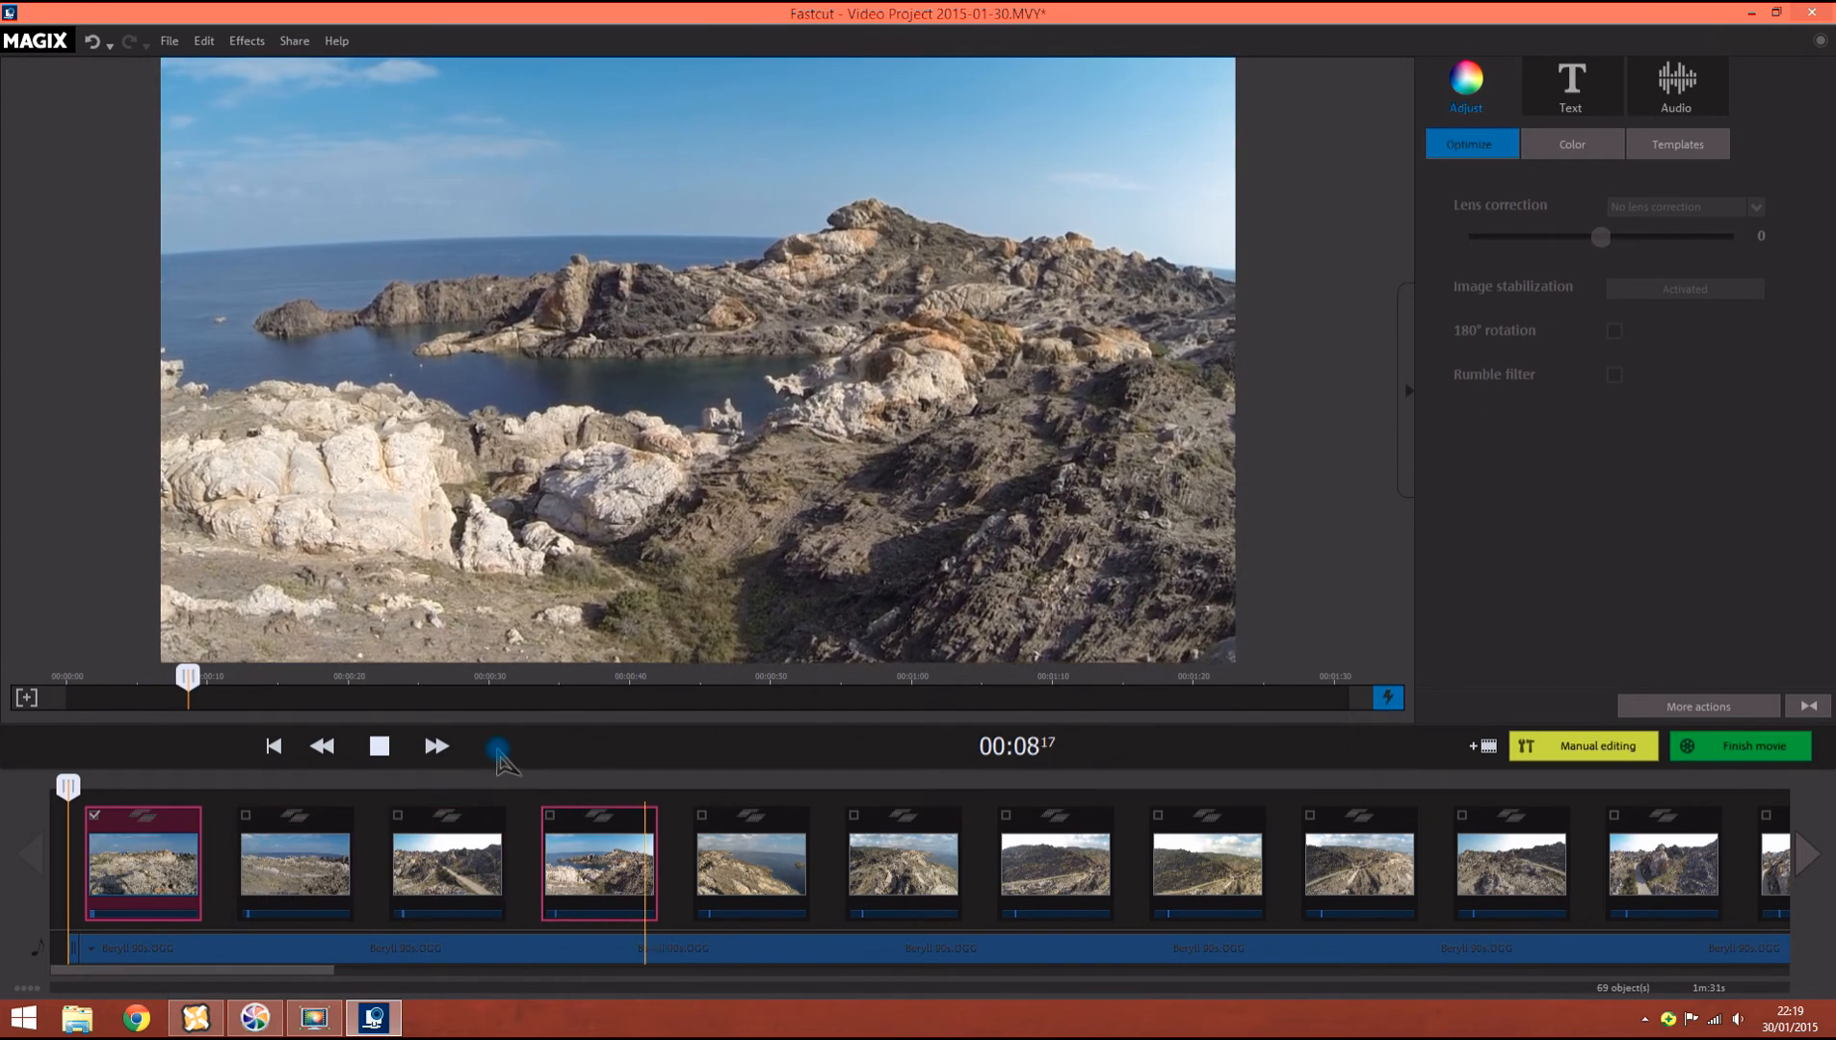
click(379, 745)
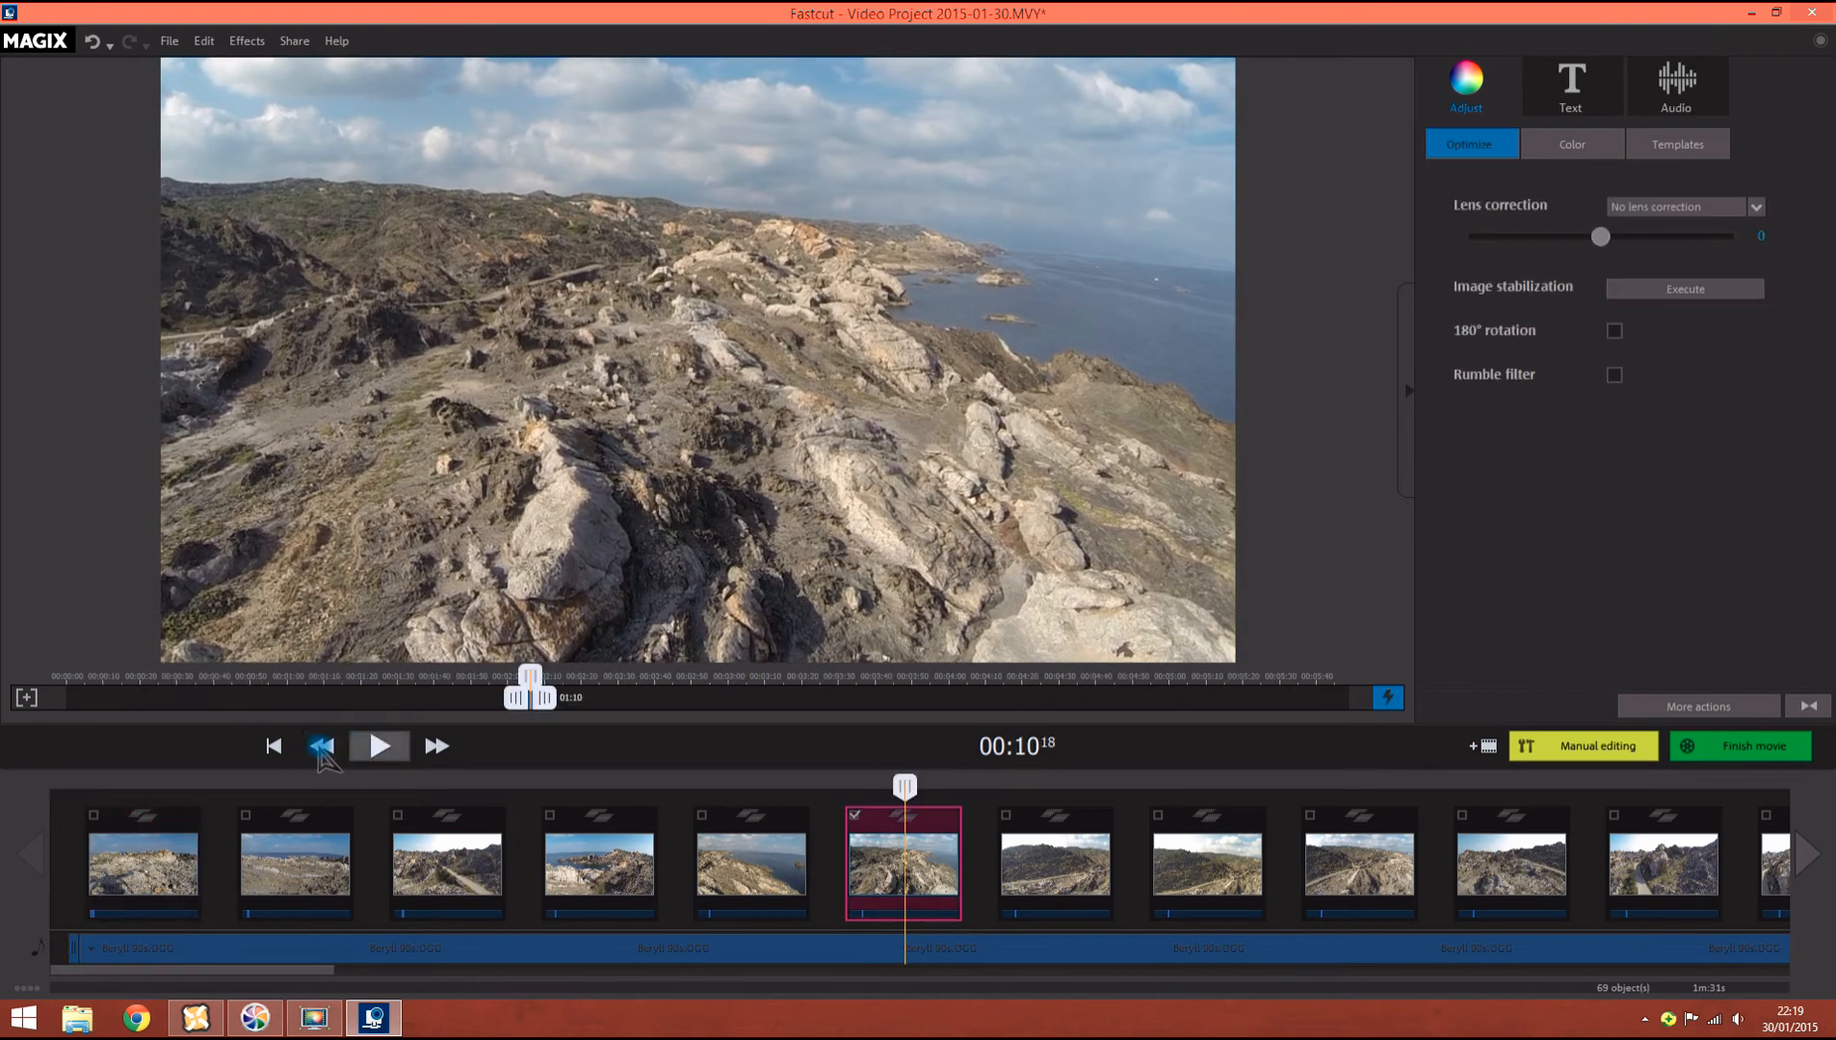
click(289, 745)
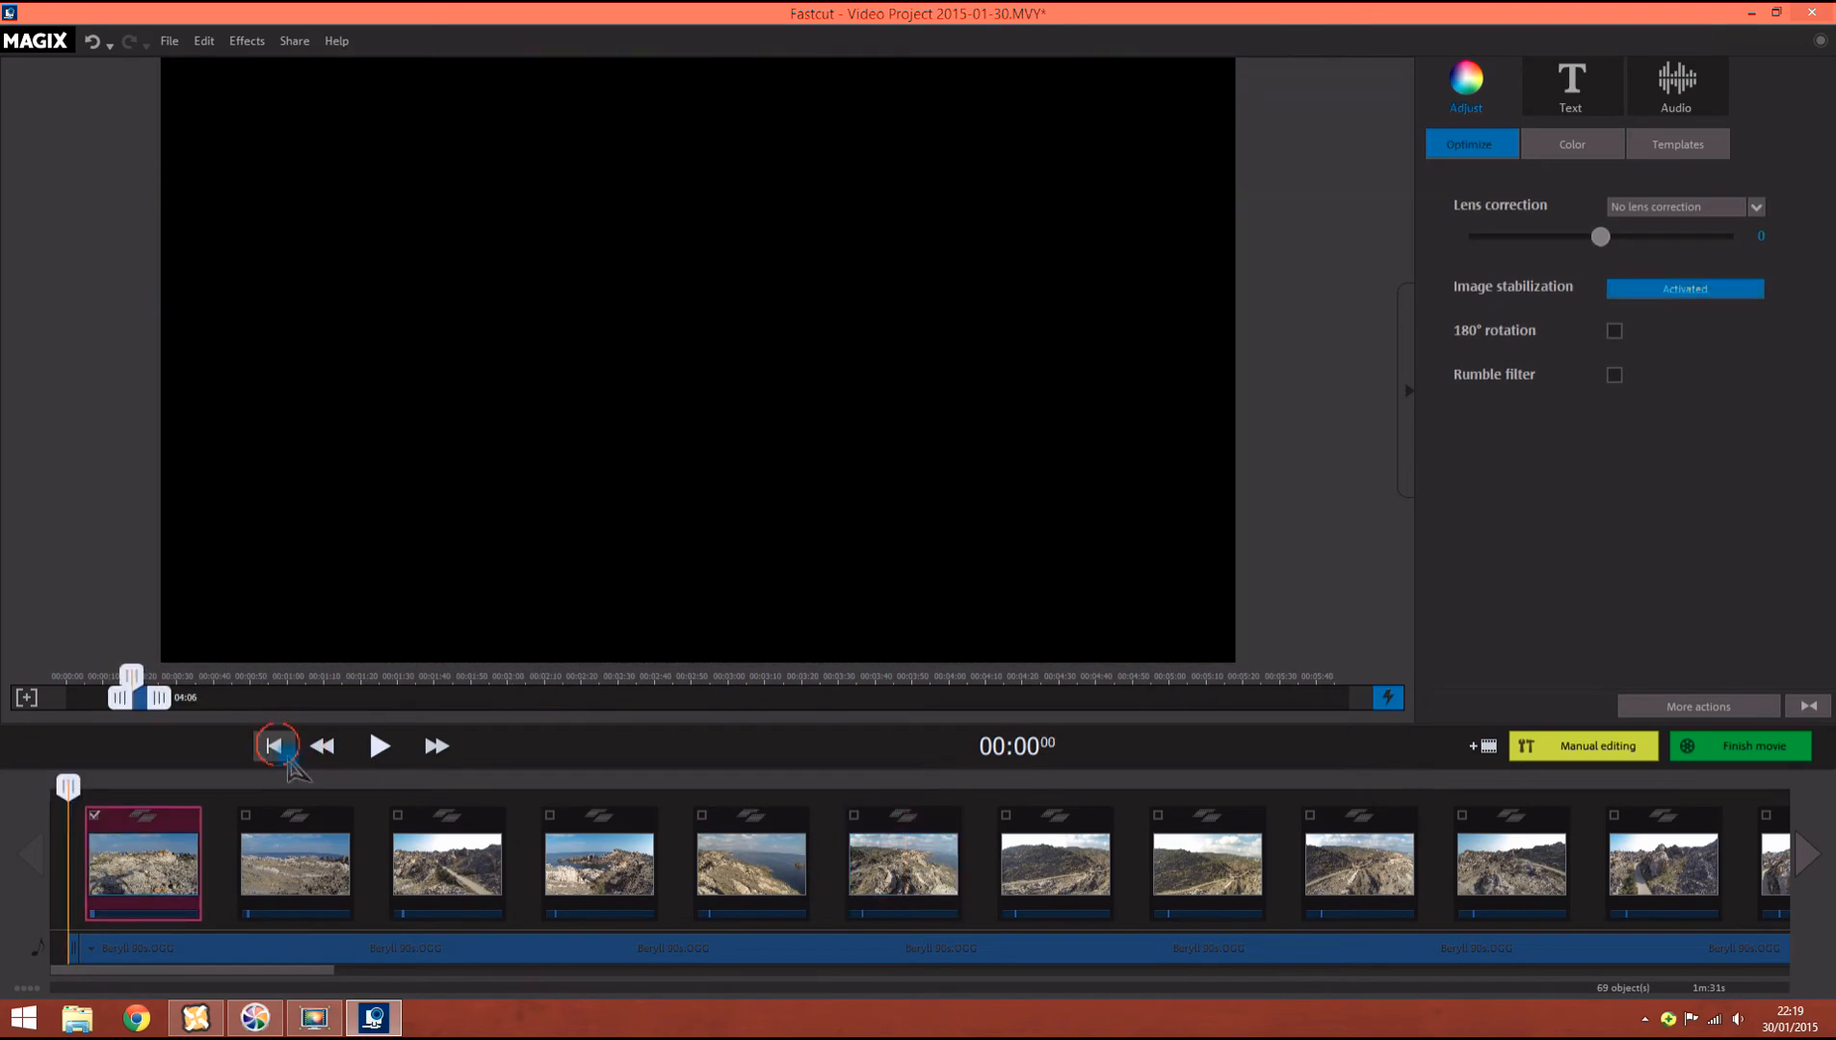
Step: Check the options for applying effects to other clips, and deactivate image stabilization on the first clip
click(1775, 705)
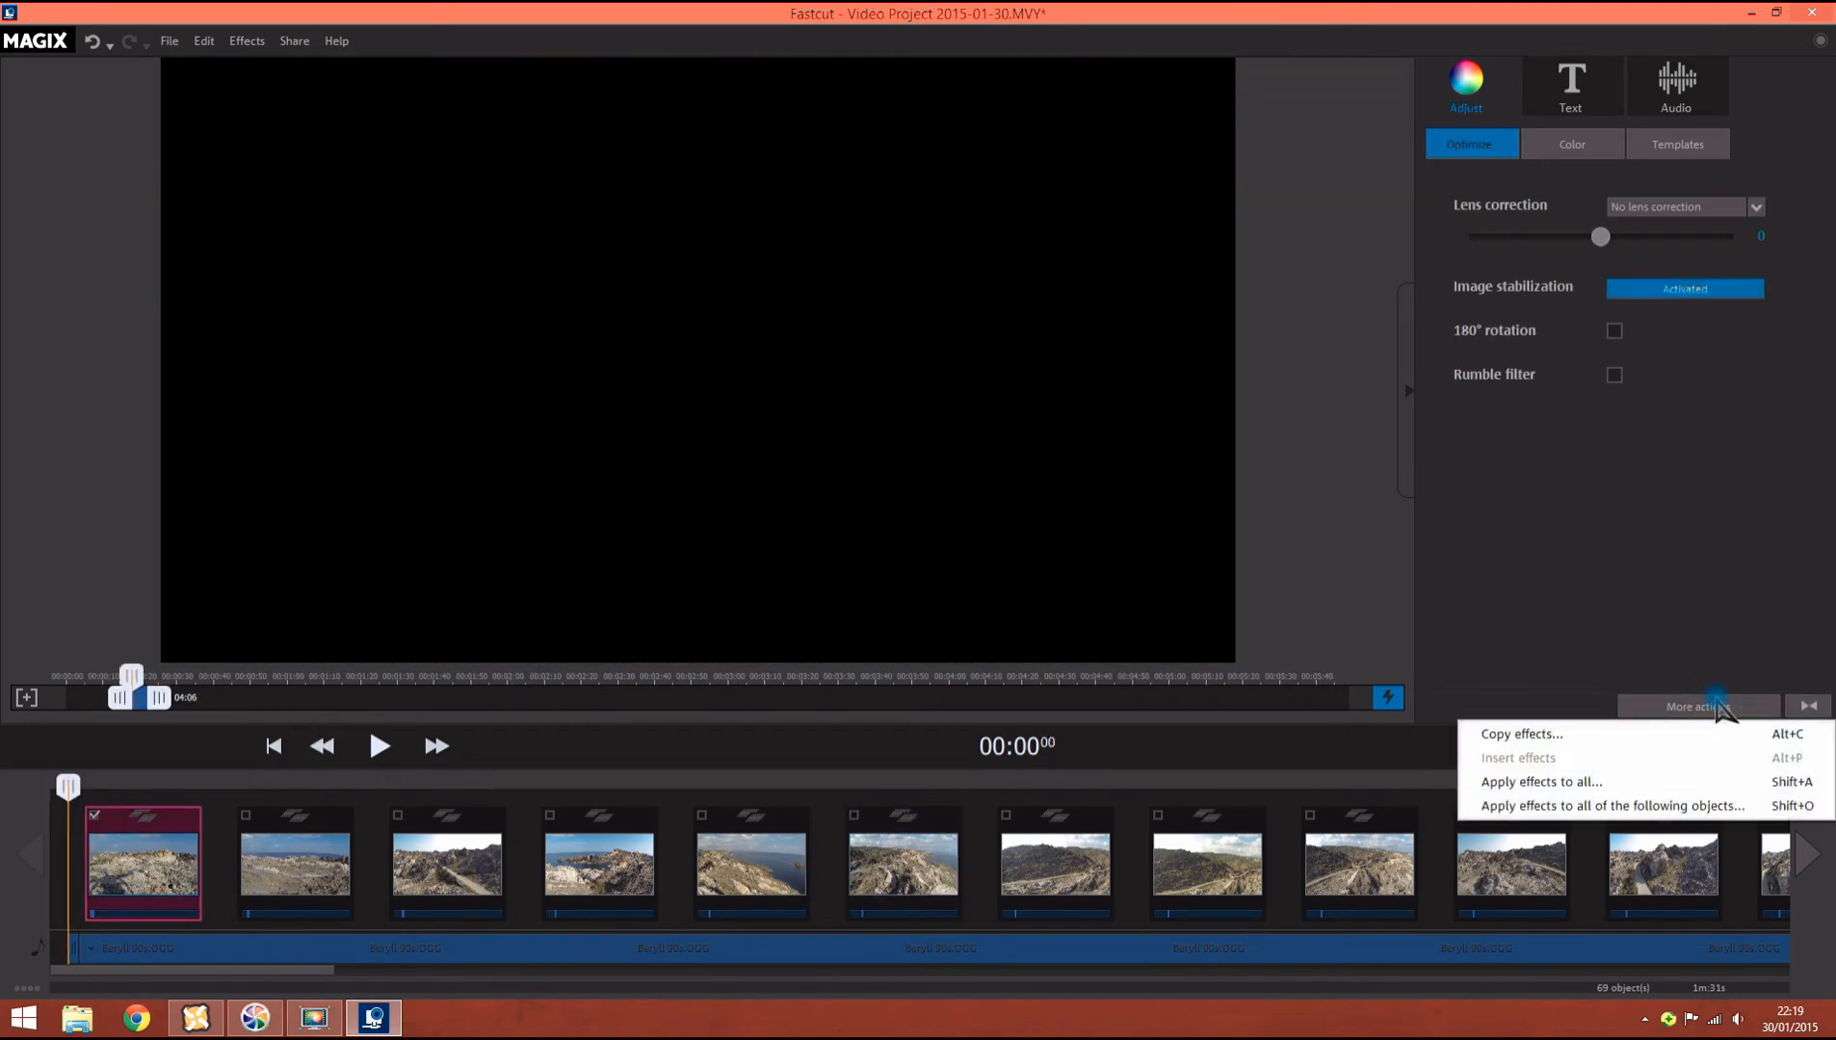
click(1627, 793)
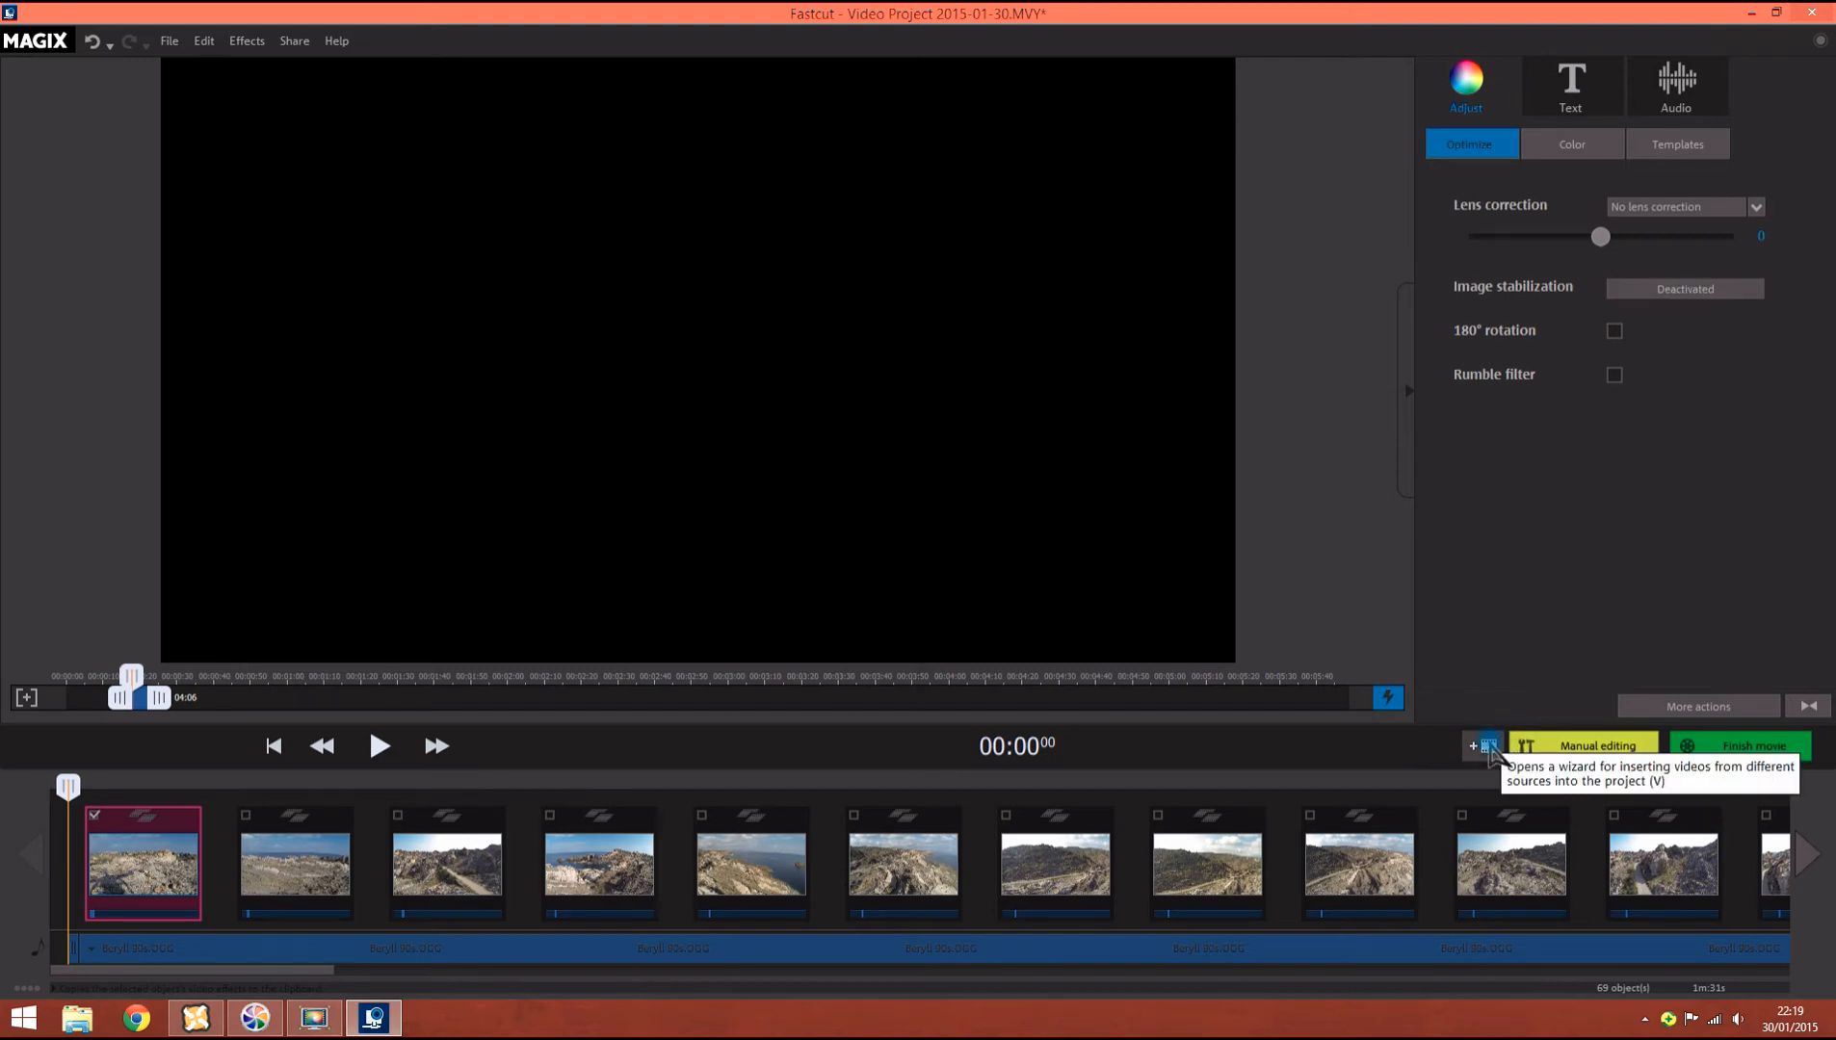
Step: View the wizard for inserting videos, cancel it, and check the import command for adding a video
click(1489, 749)
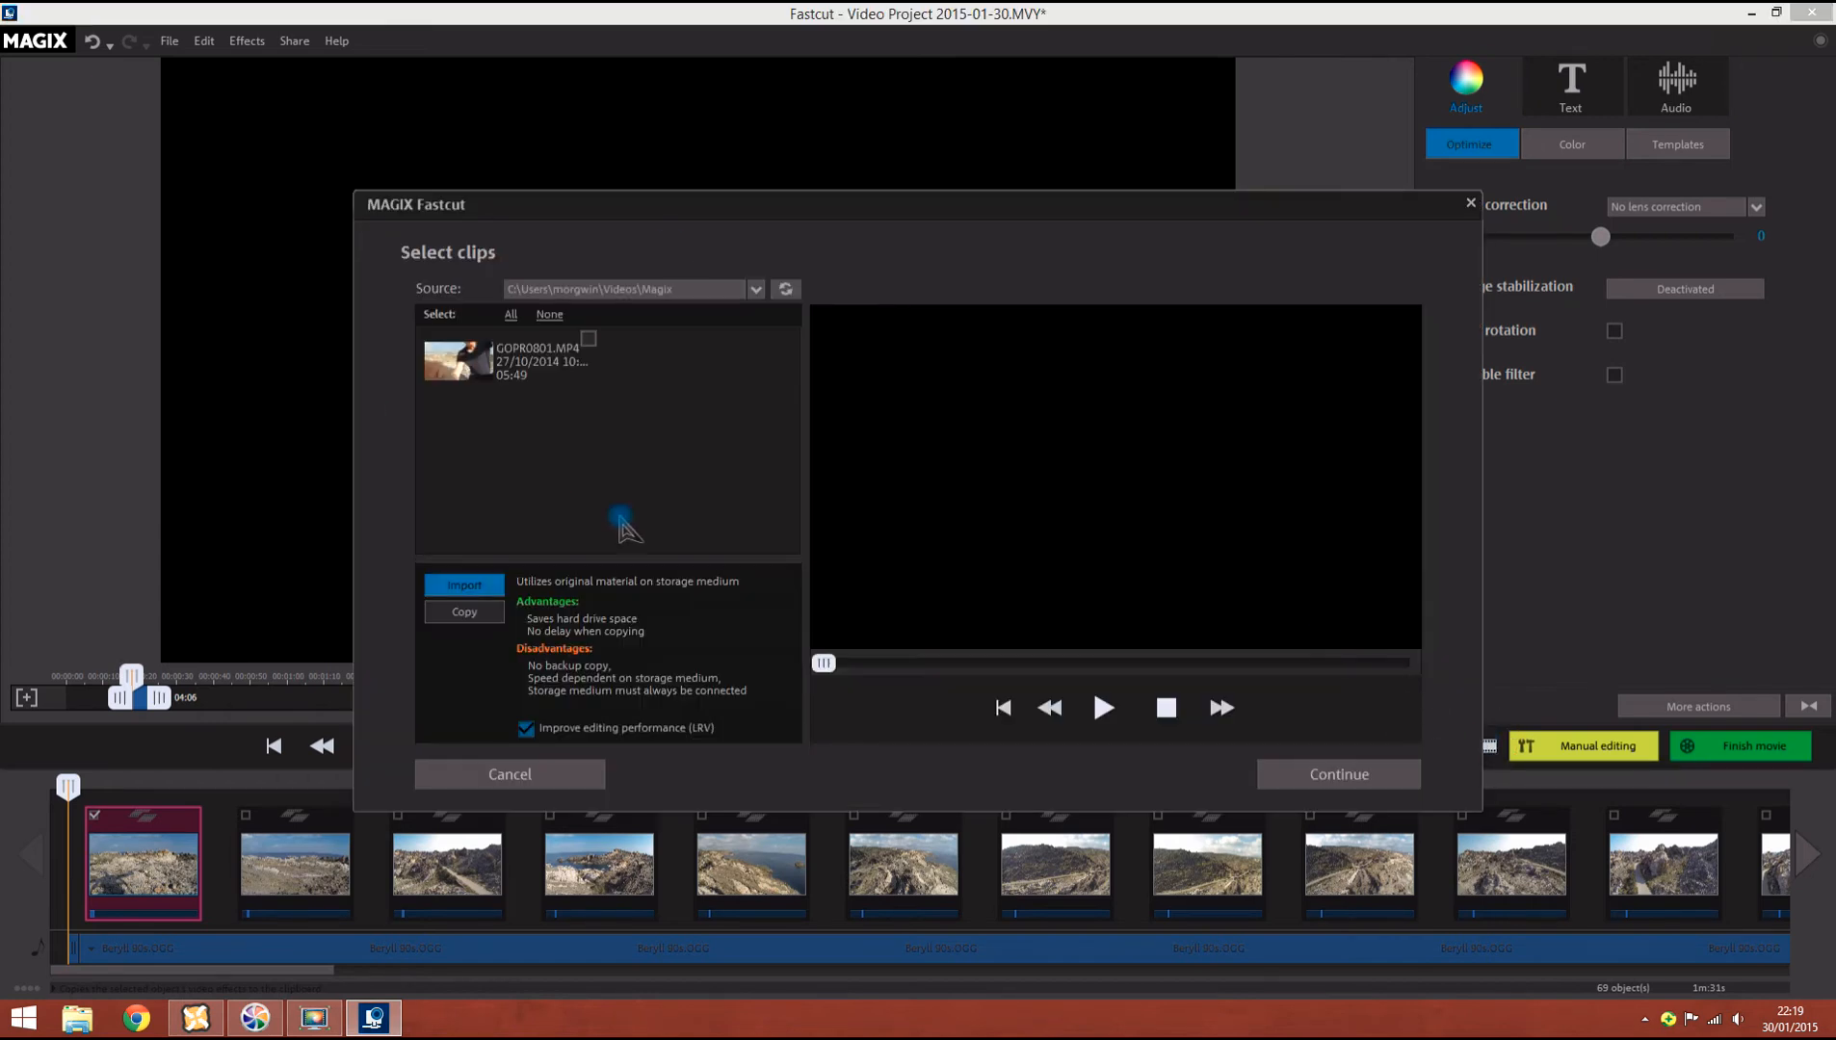
click(605, 771)
click(179, 42)
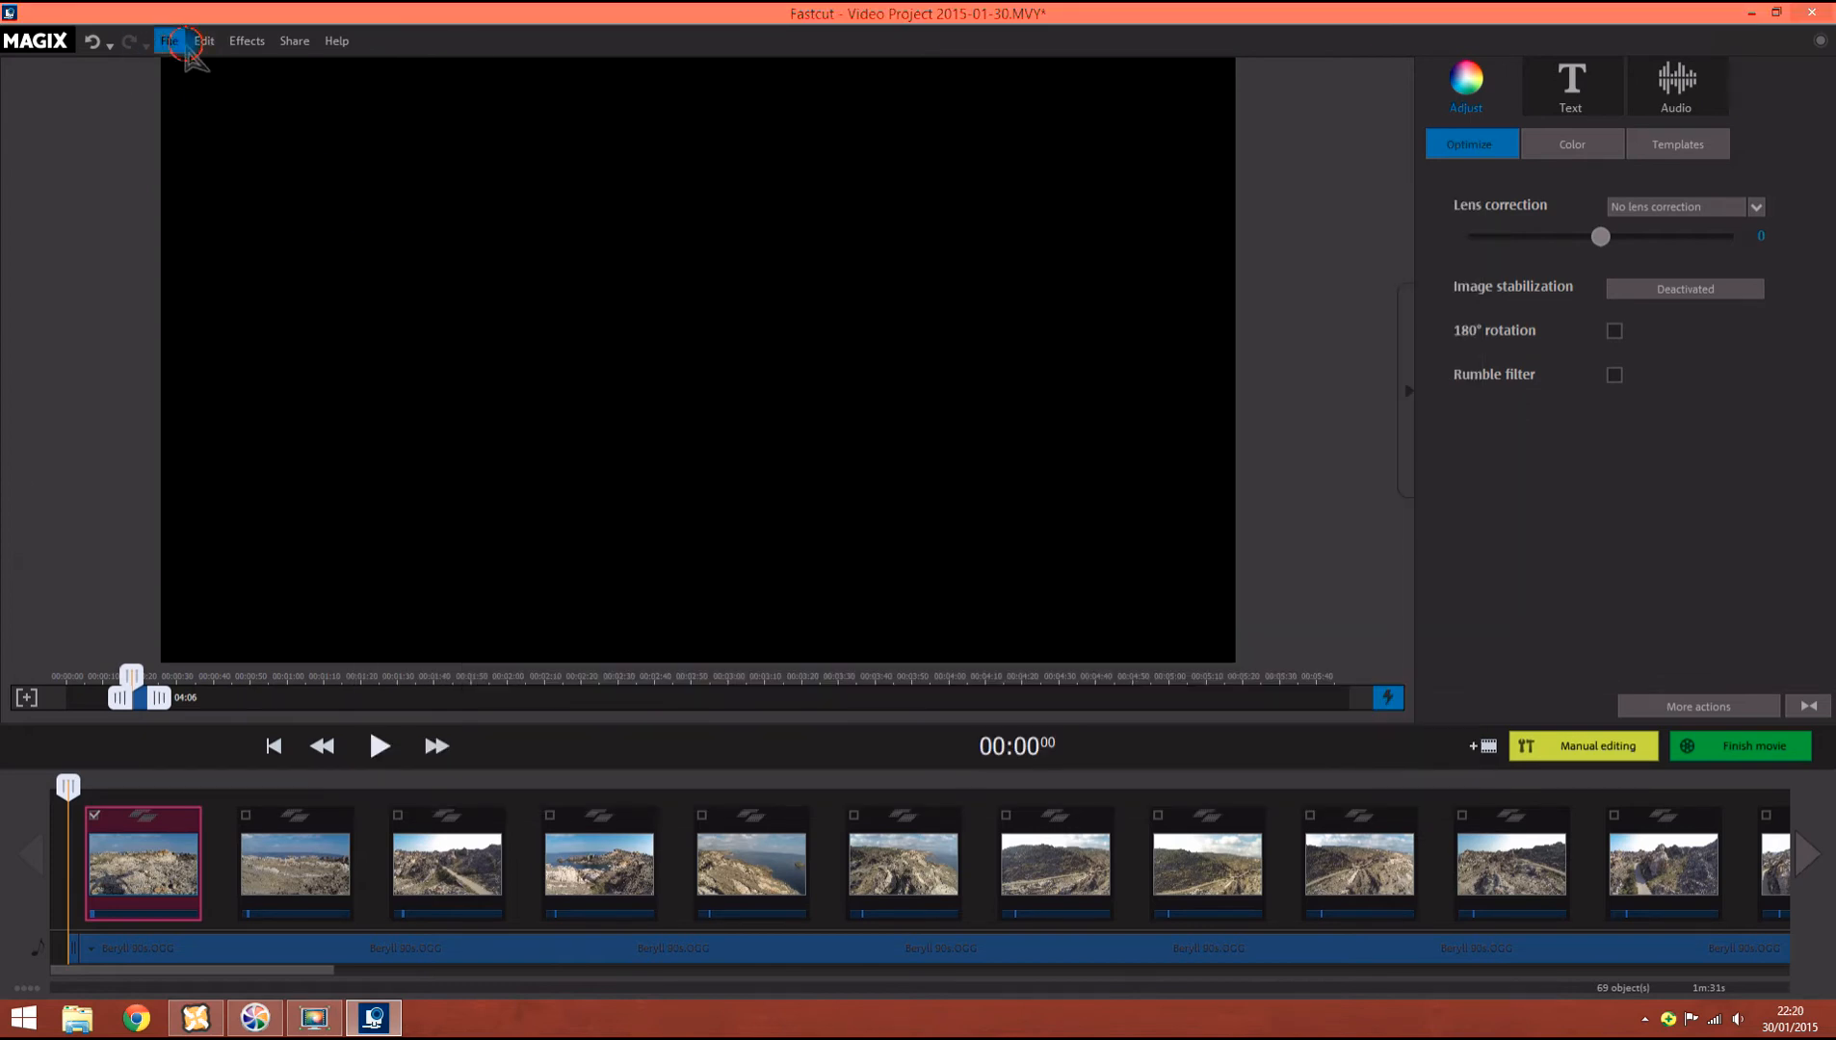
mouse_move(318, 228)
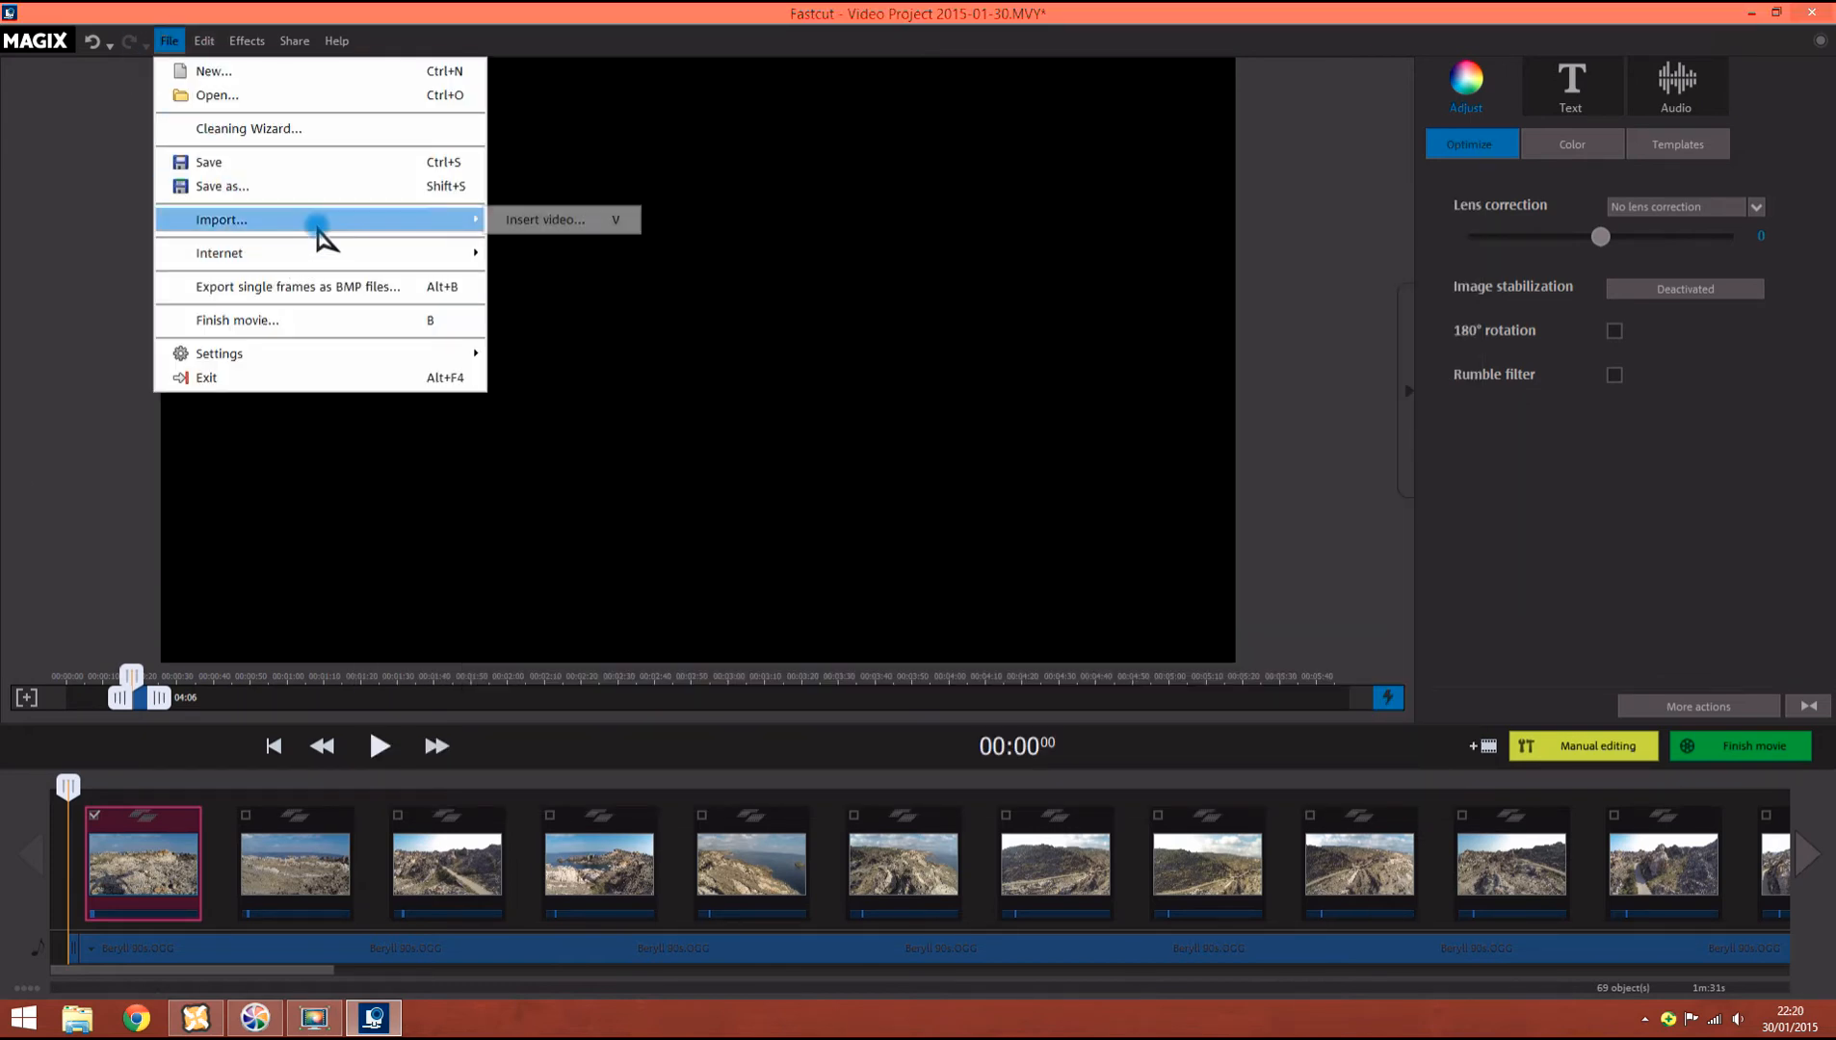
Step: Unlock the film from the template for complete manual editing, and look through the clips on the timeline
click(1656, 598)
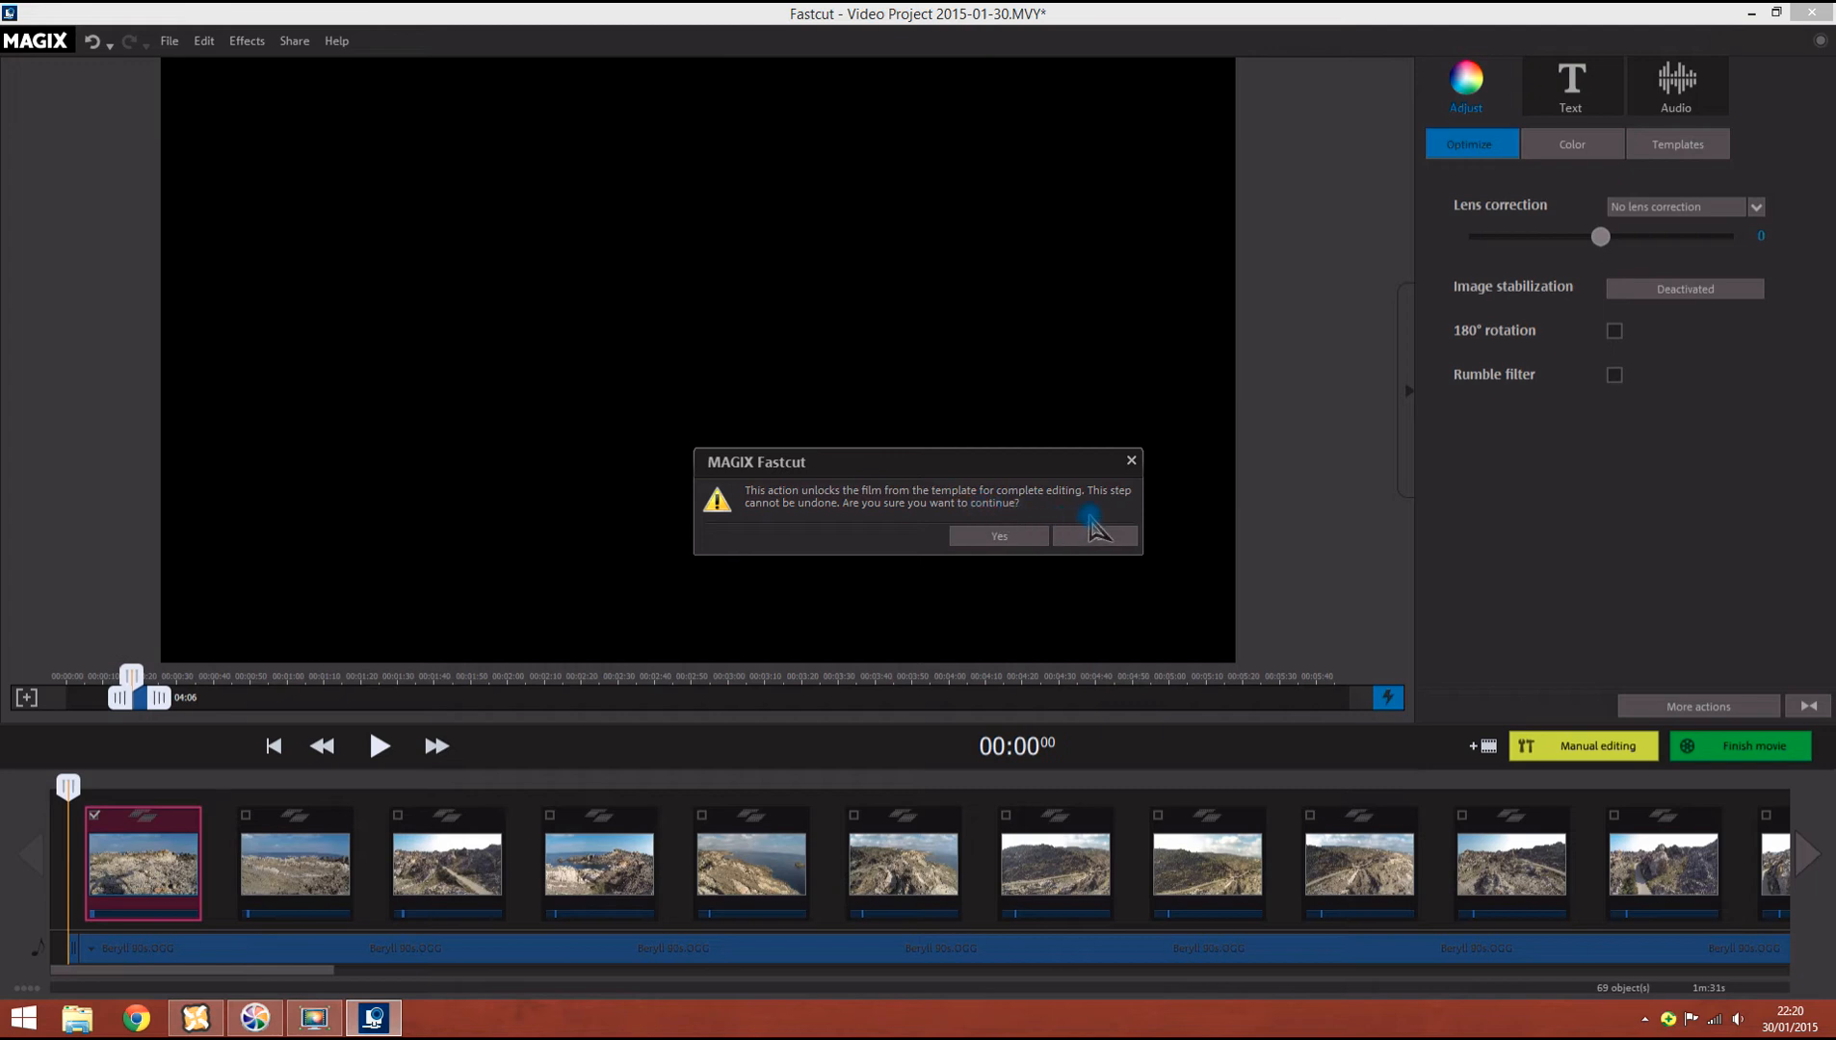
click(994, 537)
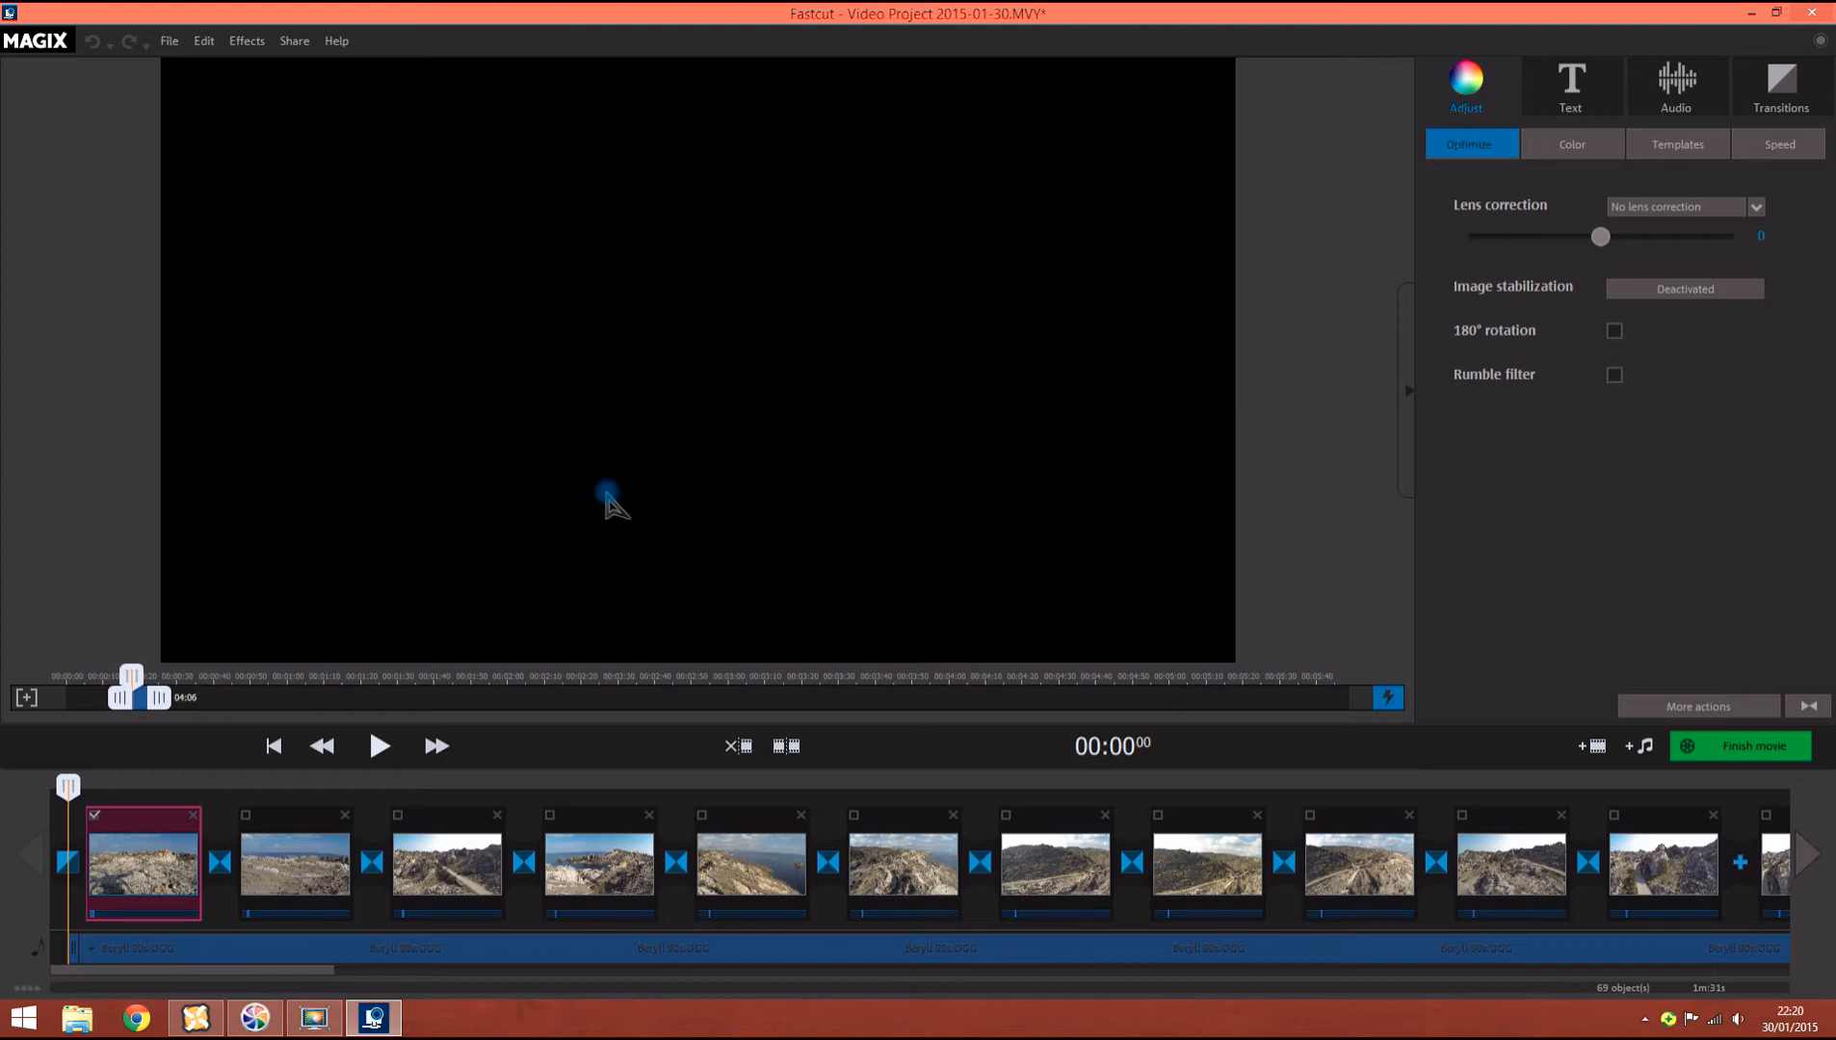
scroll(309, 896, down, 3)
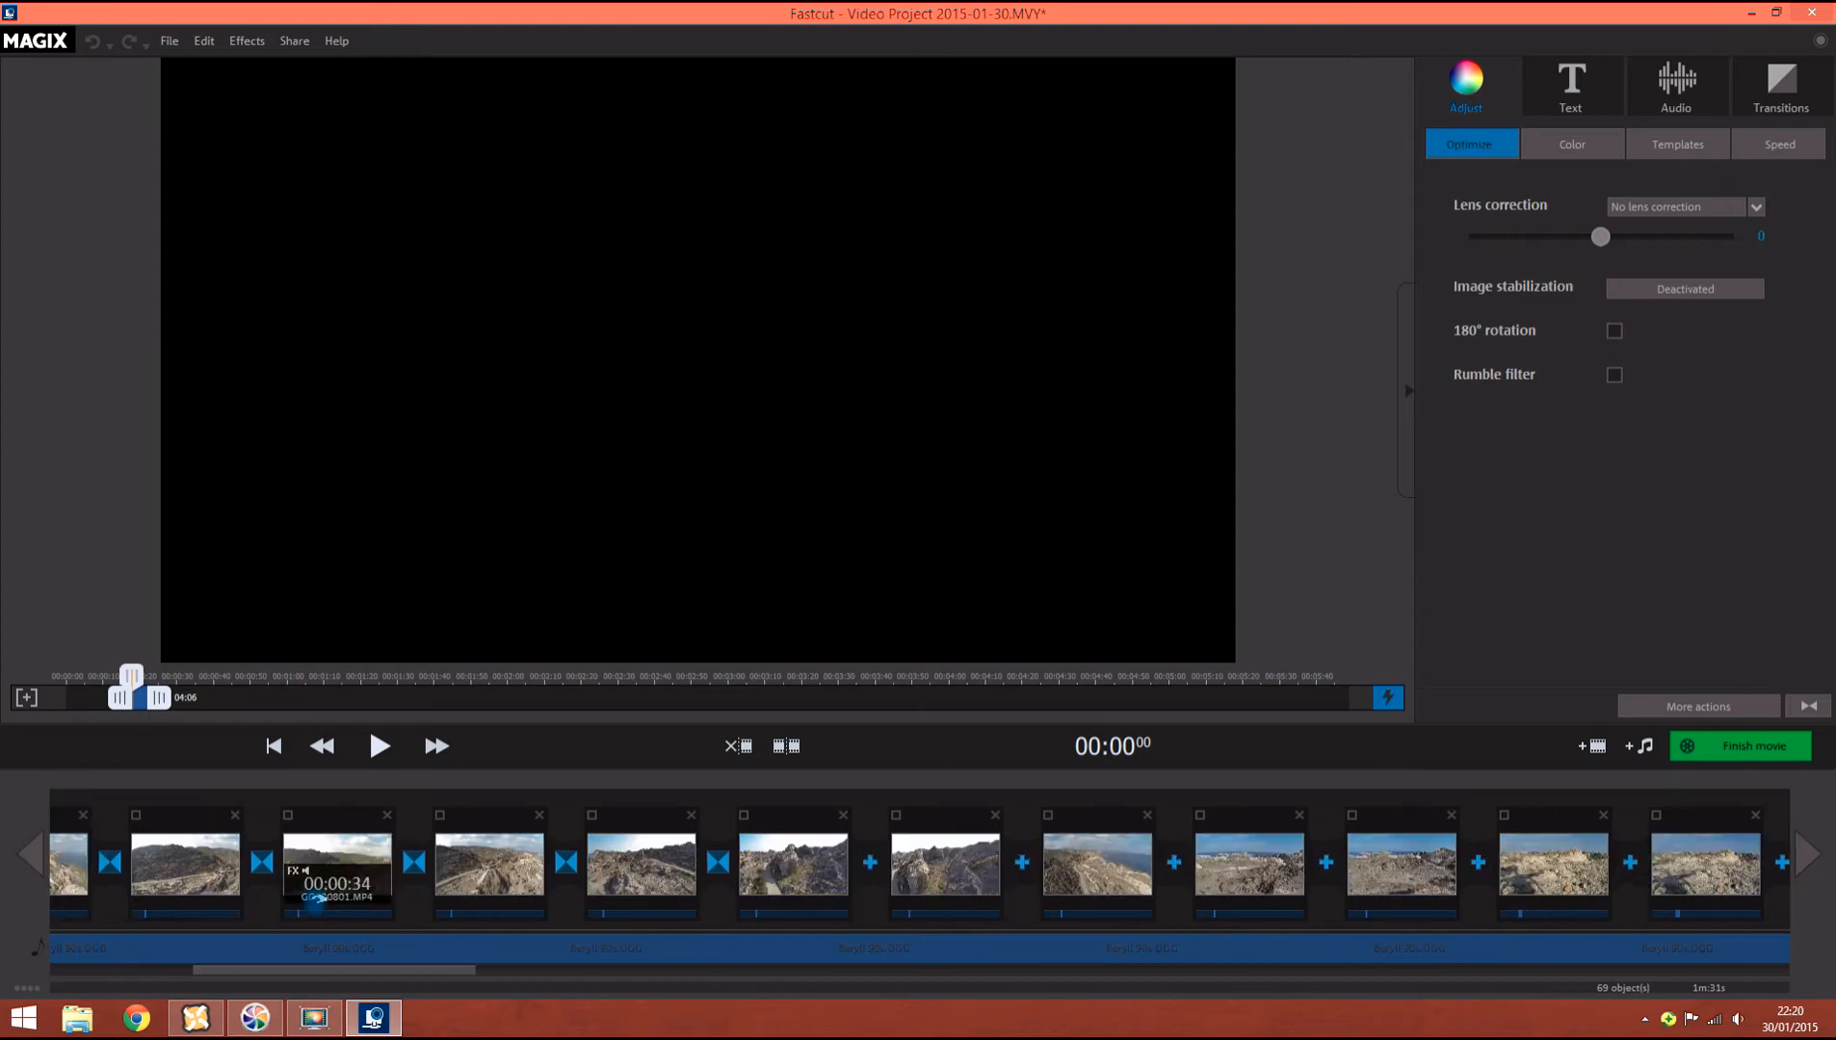
scroll(311, 891, up, 3)
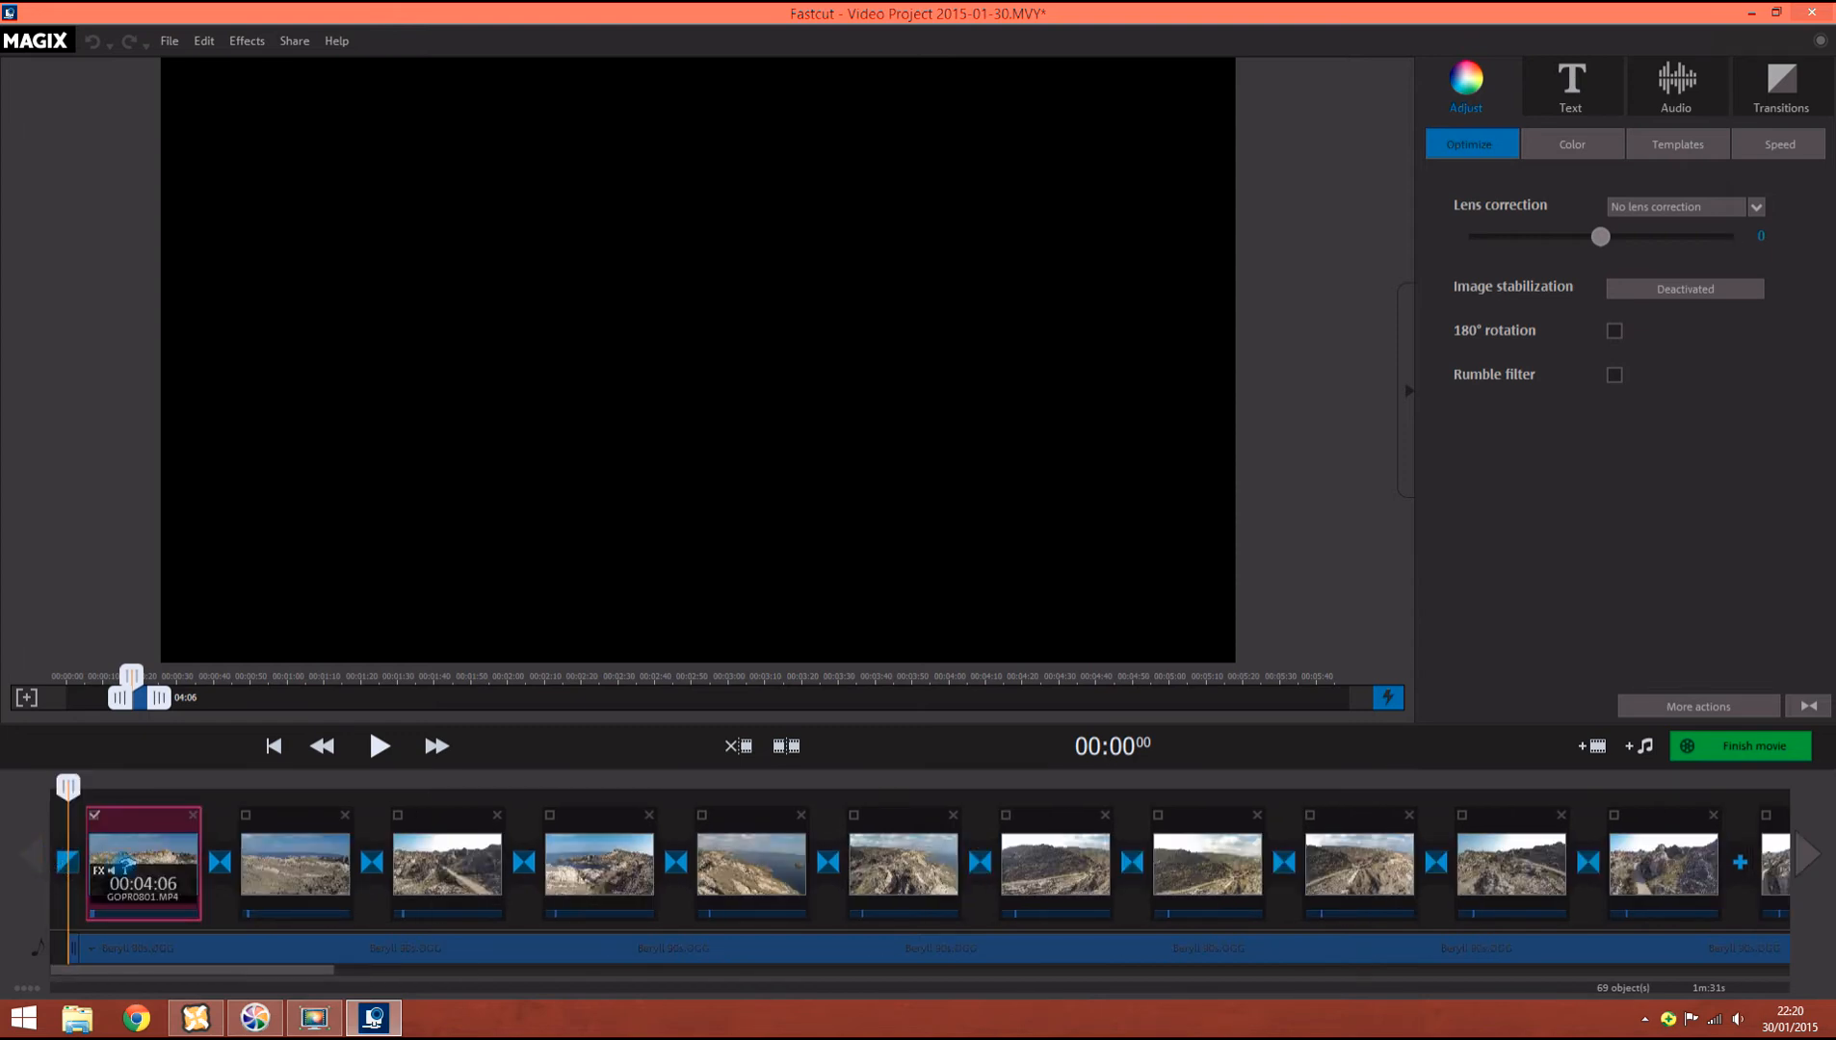
Step: Examine the fade options for the transition between the first two clips without changing it, and point out the music track
click(231, 872)
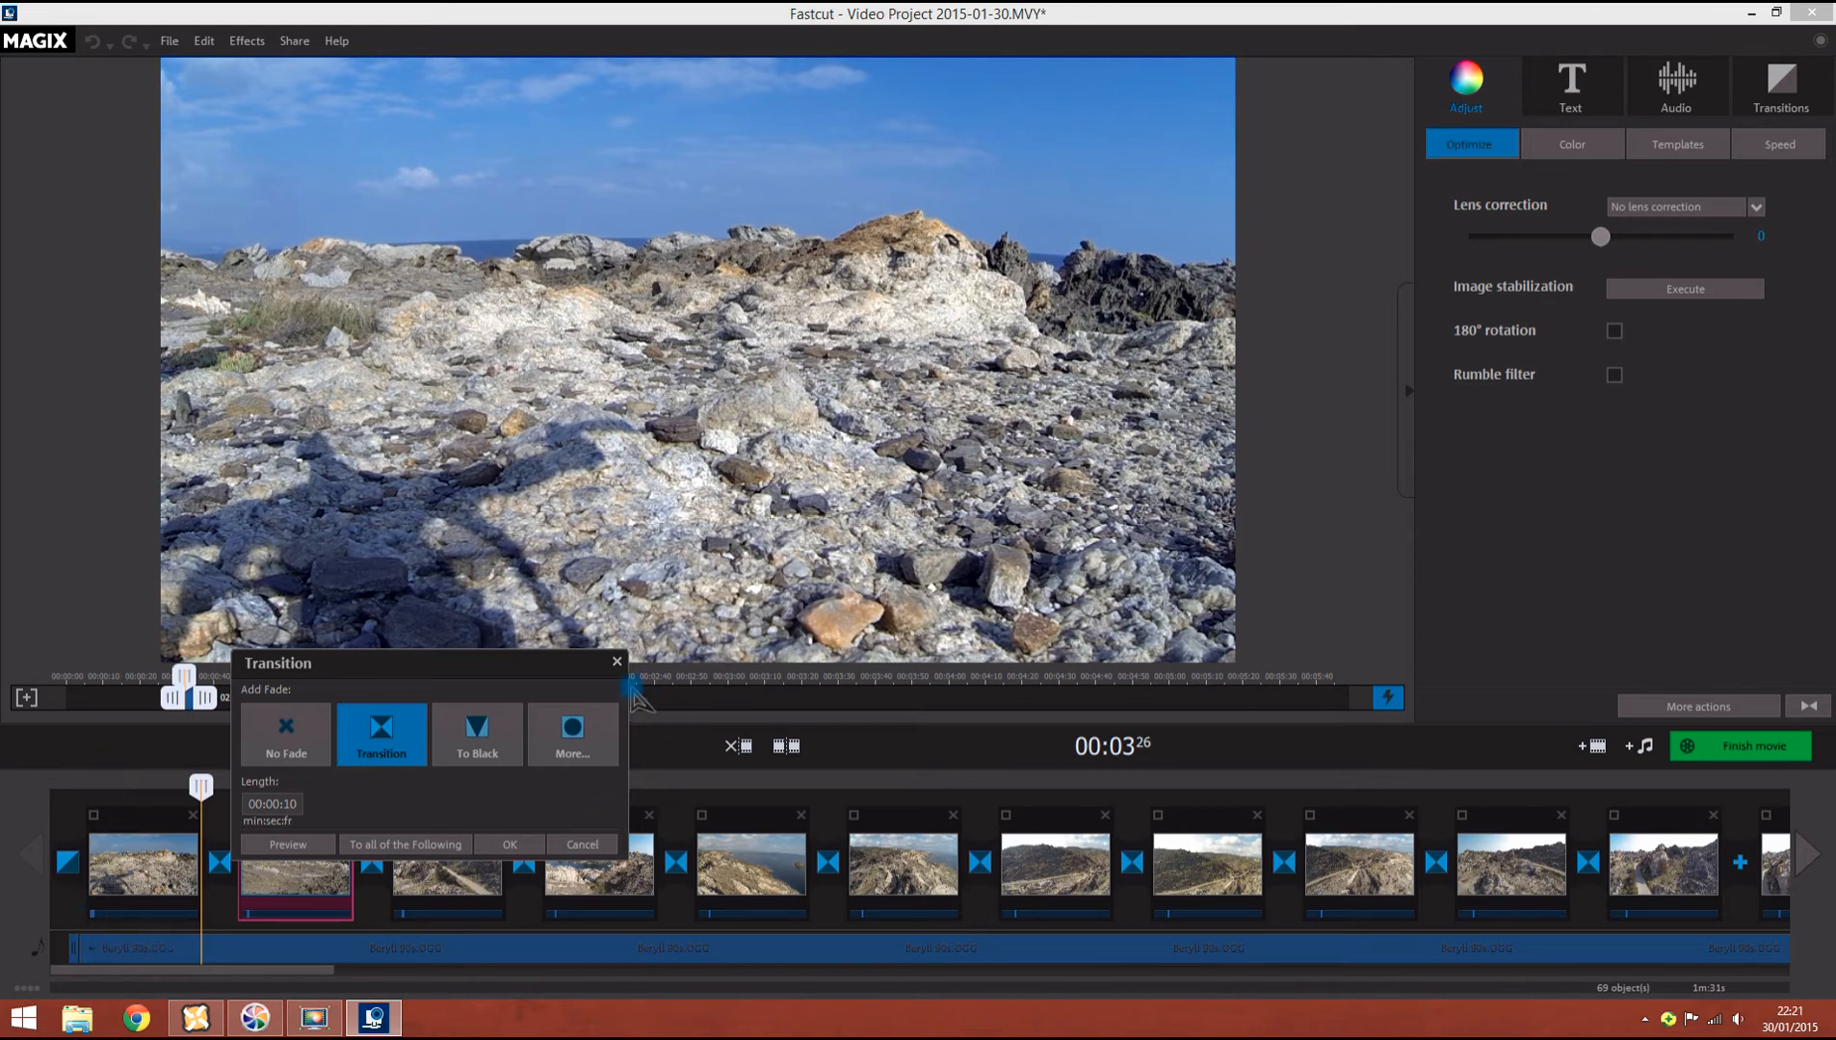
click(617, 661)
click(243, 948)
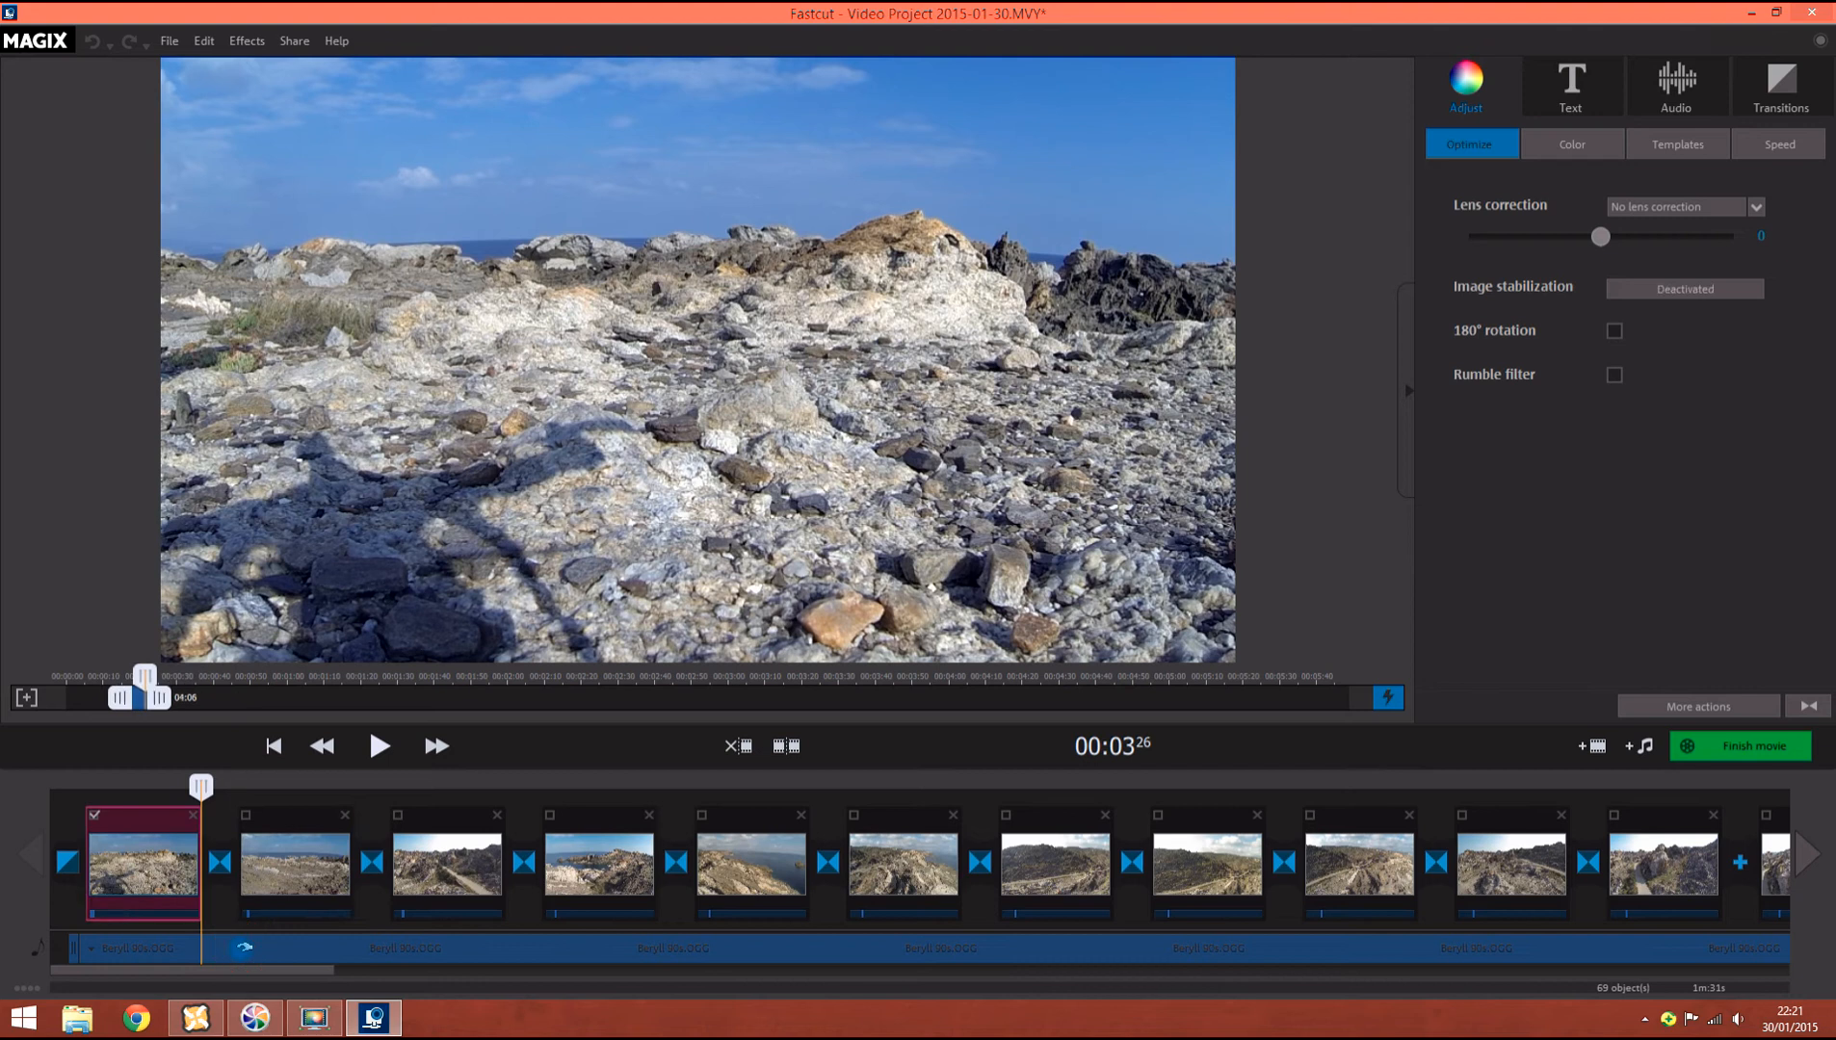
Step: Check the music track's options for inserting, cutting, fading and removing music without changing any
right_click(241, 951)
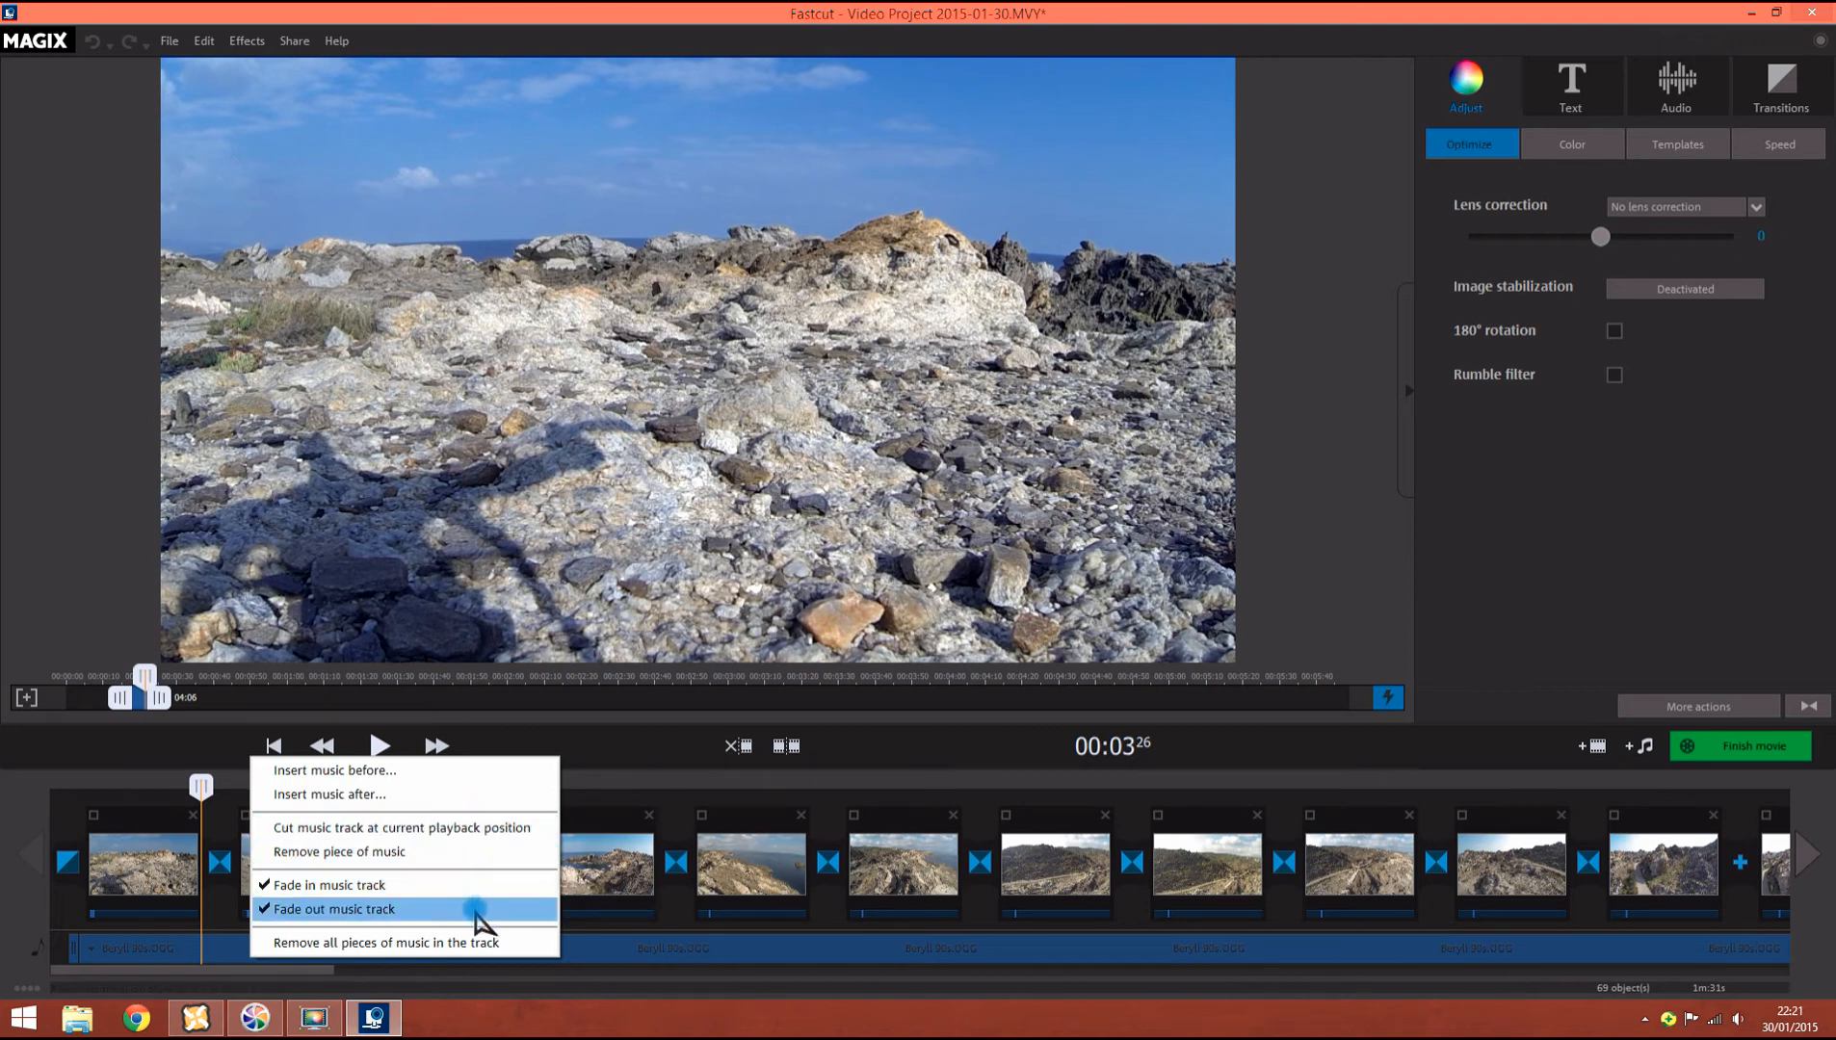
click(803, 752)
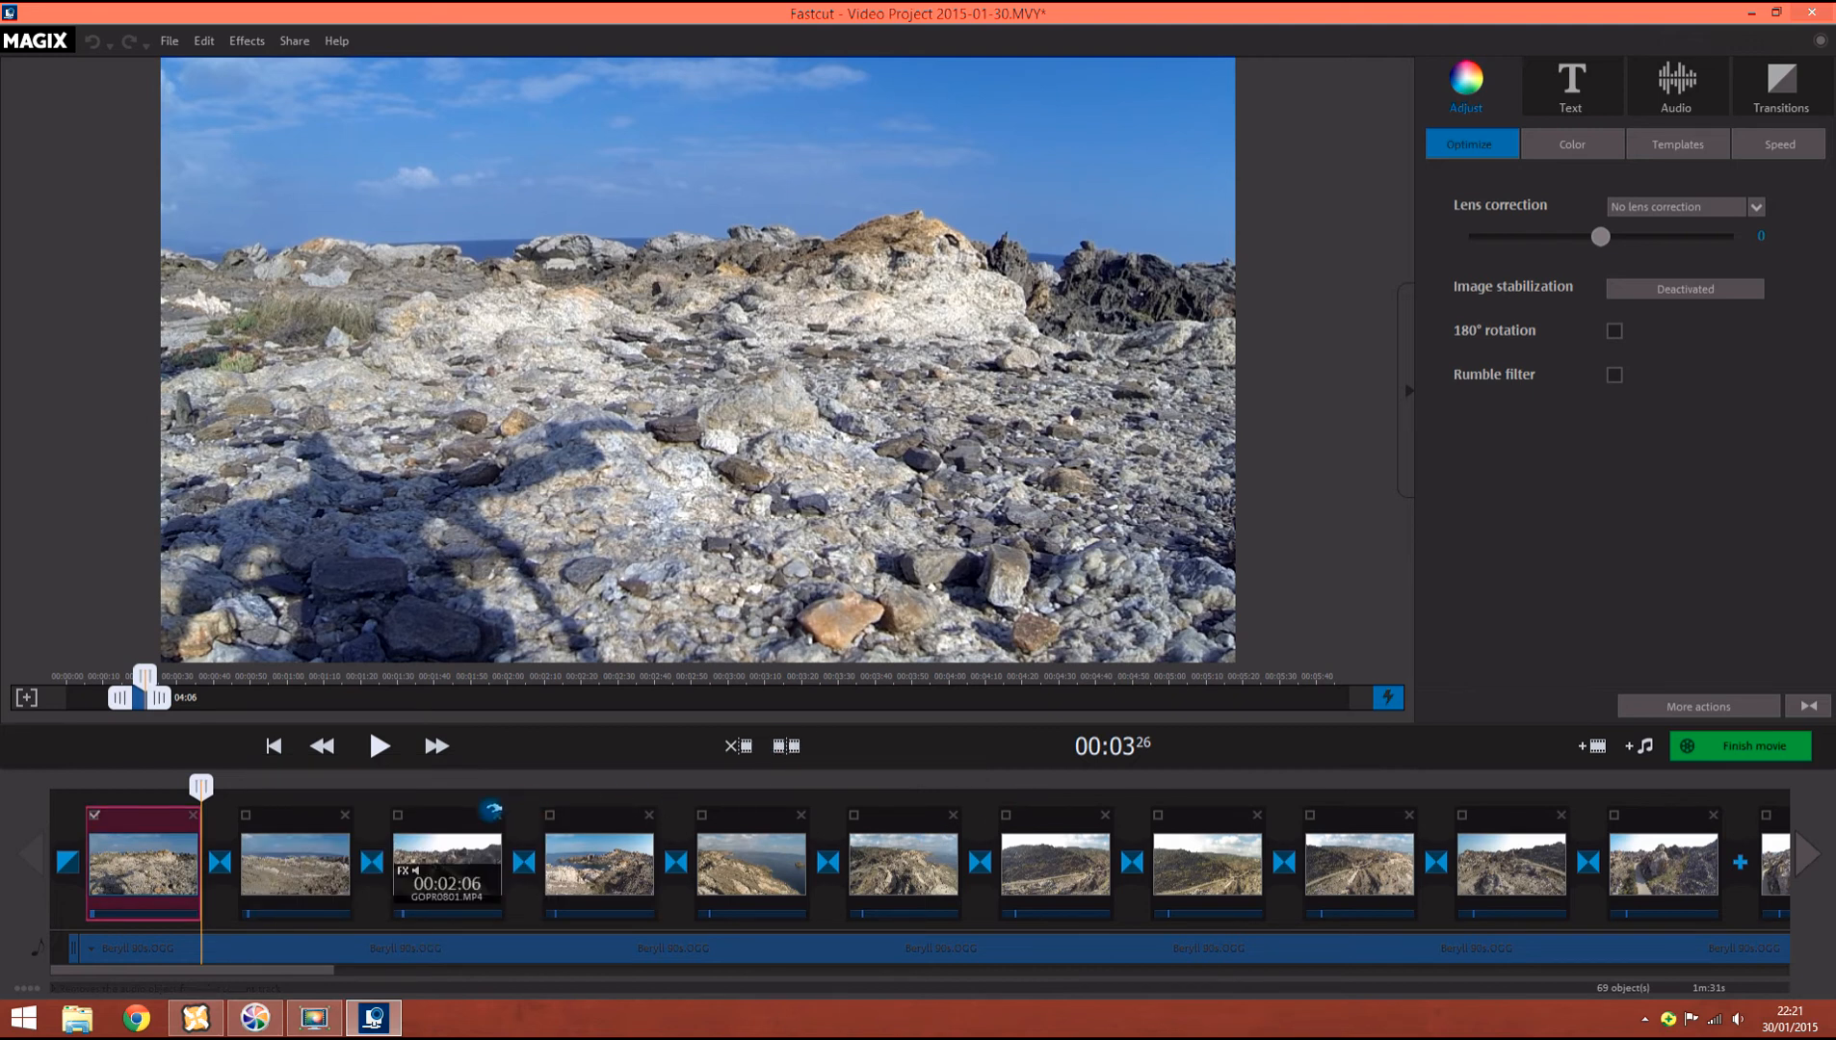
Step: Split the second clip on the timeline at about 00:04:39, and check the zoomed-in view of its range within the source video
click(494, 806)
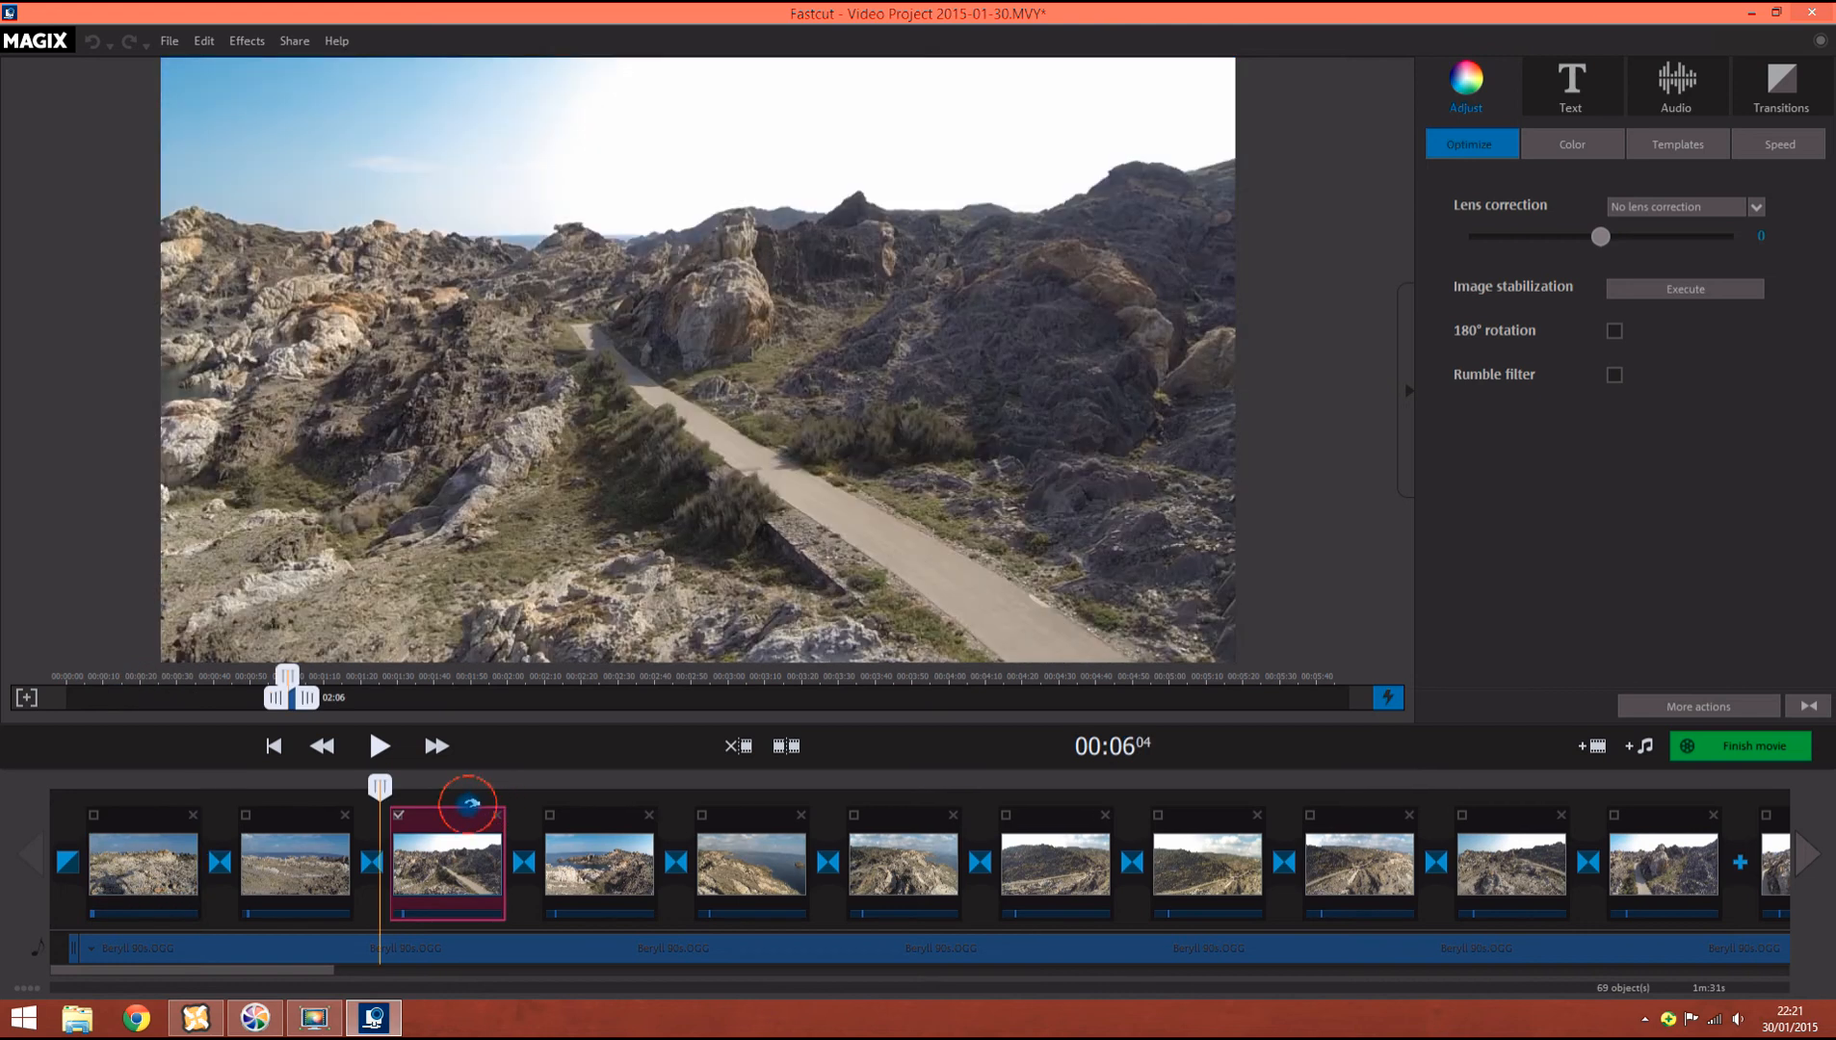
drag(377, 788, 278, 789)
click(798, 751)
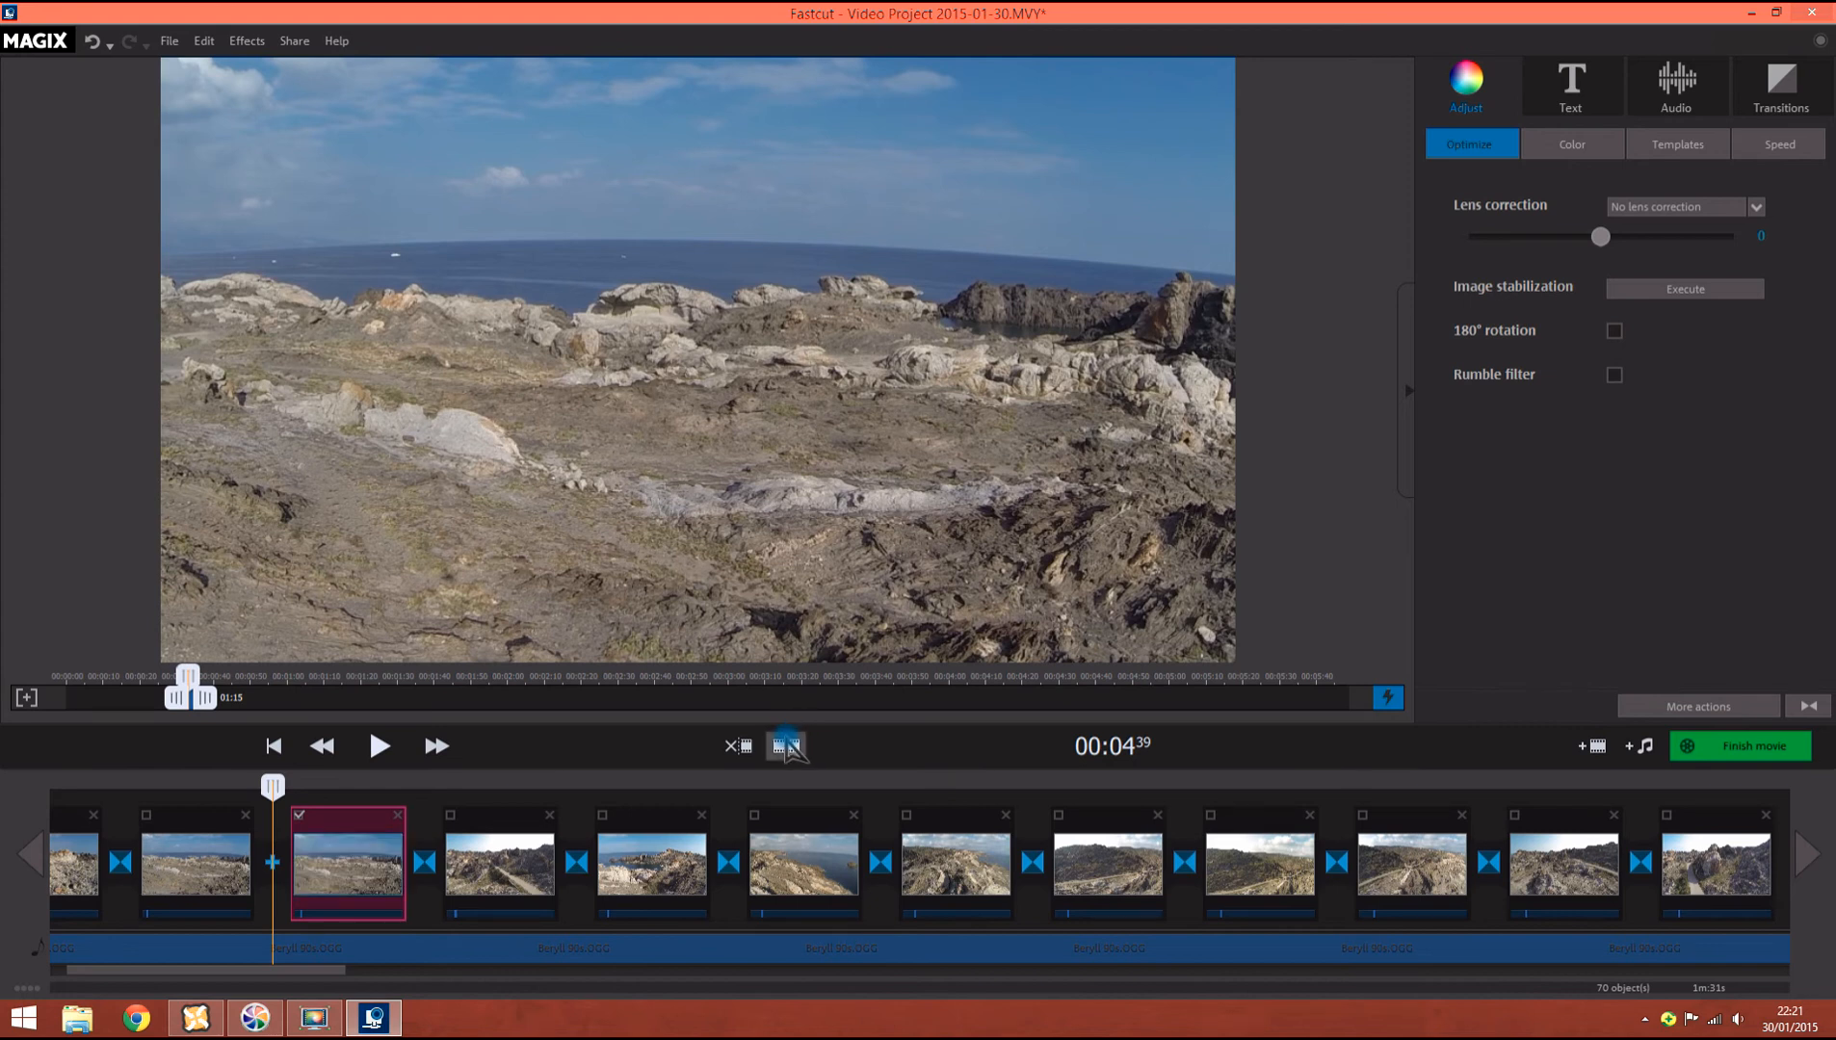
click(729, 747)
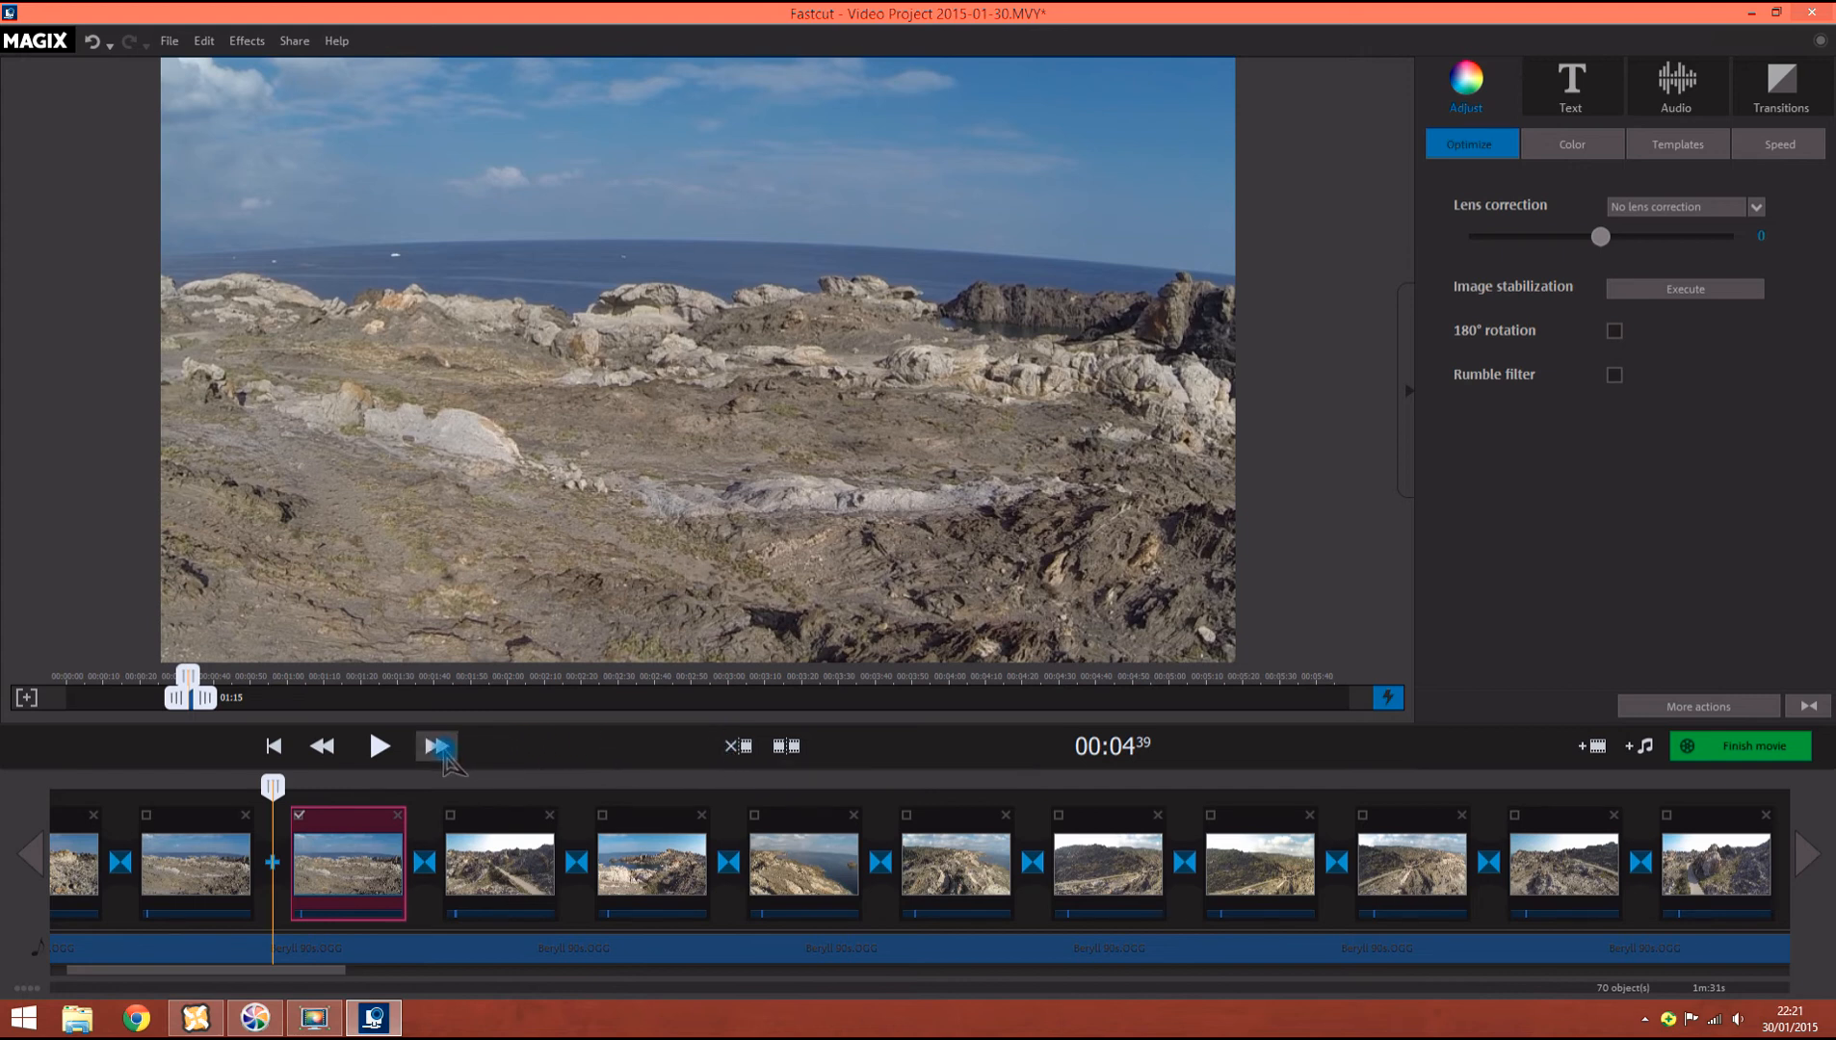
click(34, 699)
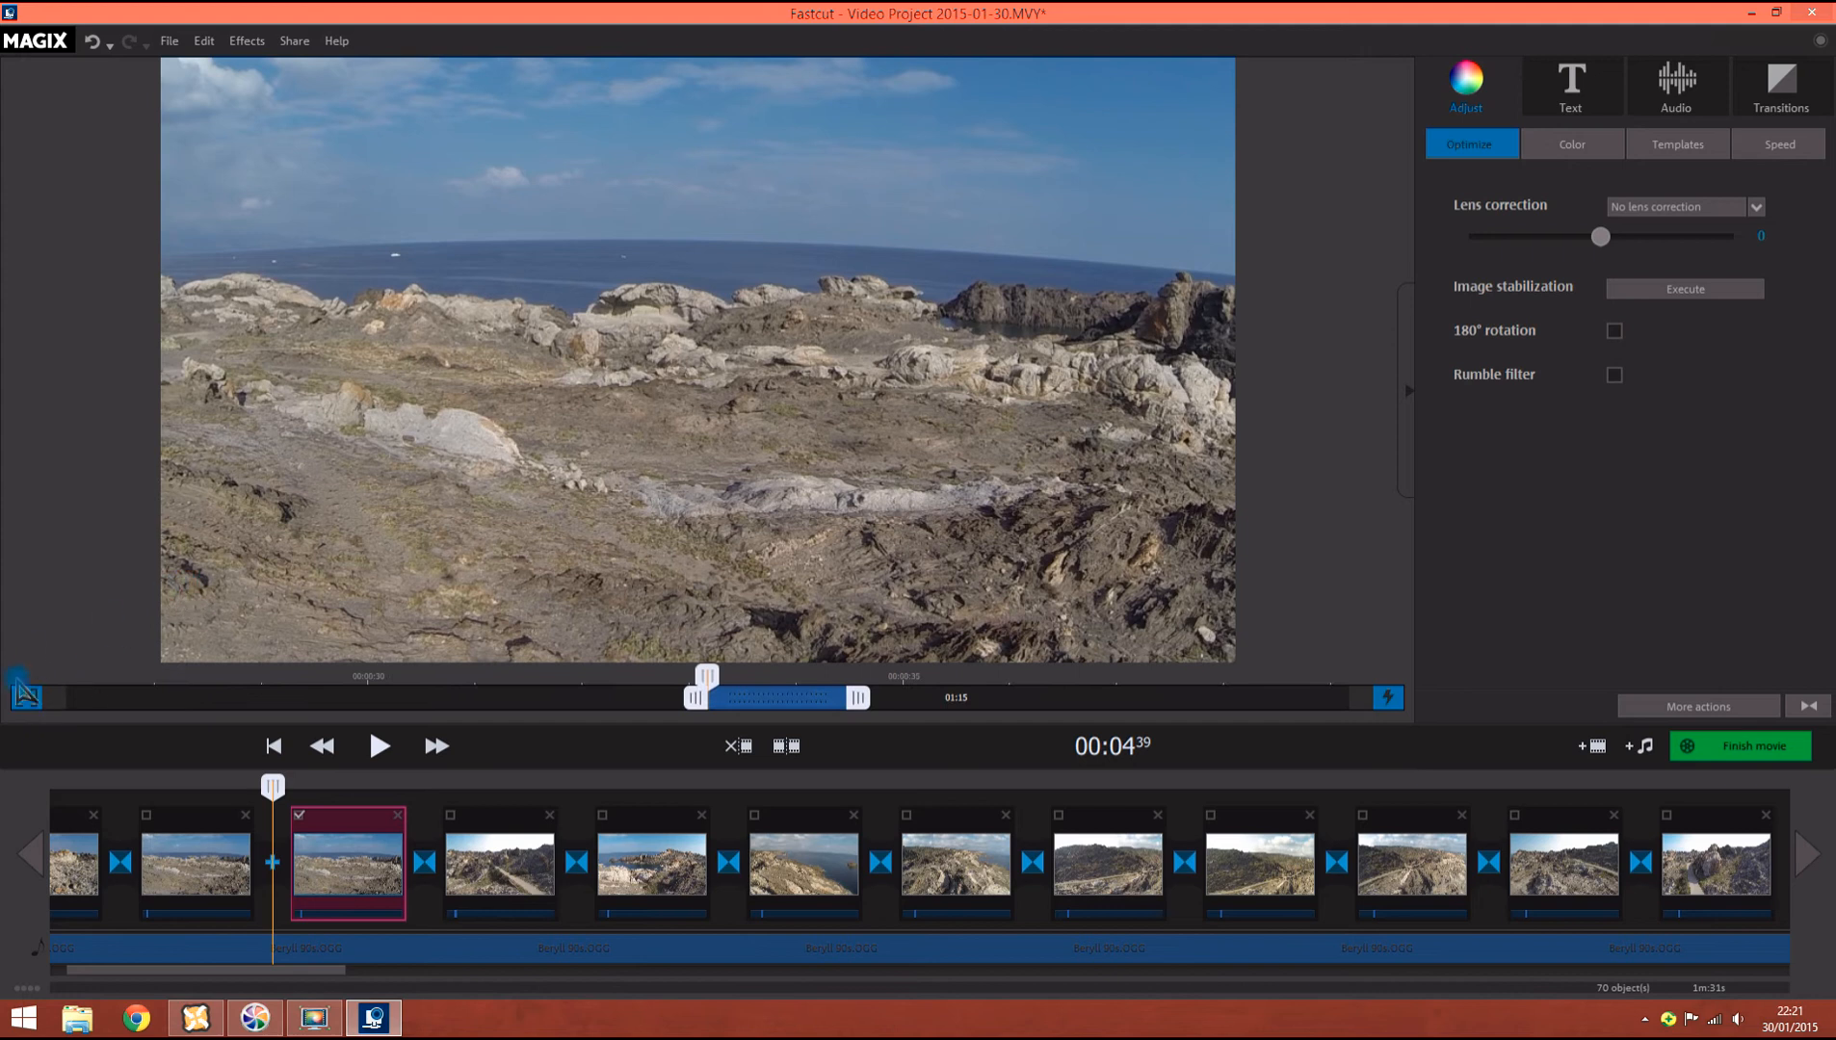
click(23, 693)
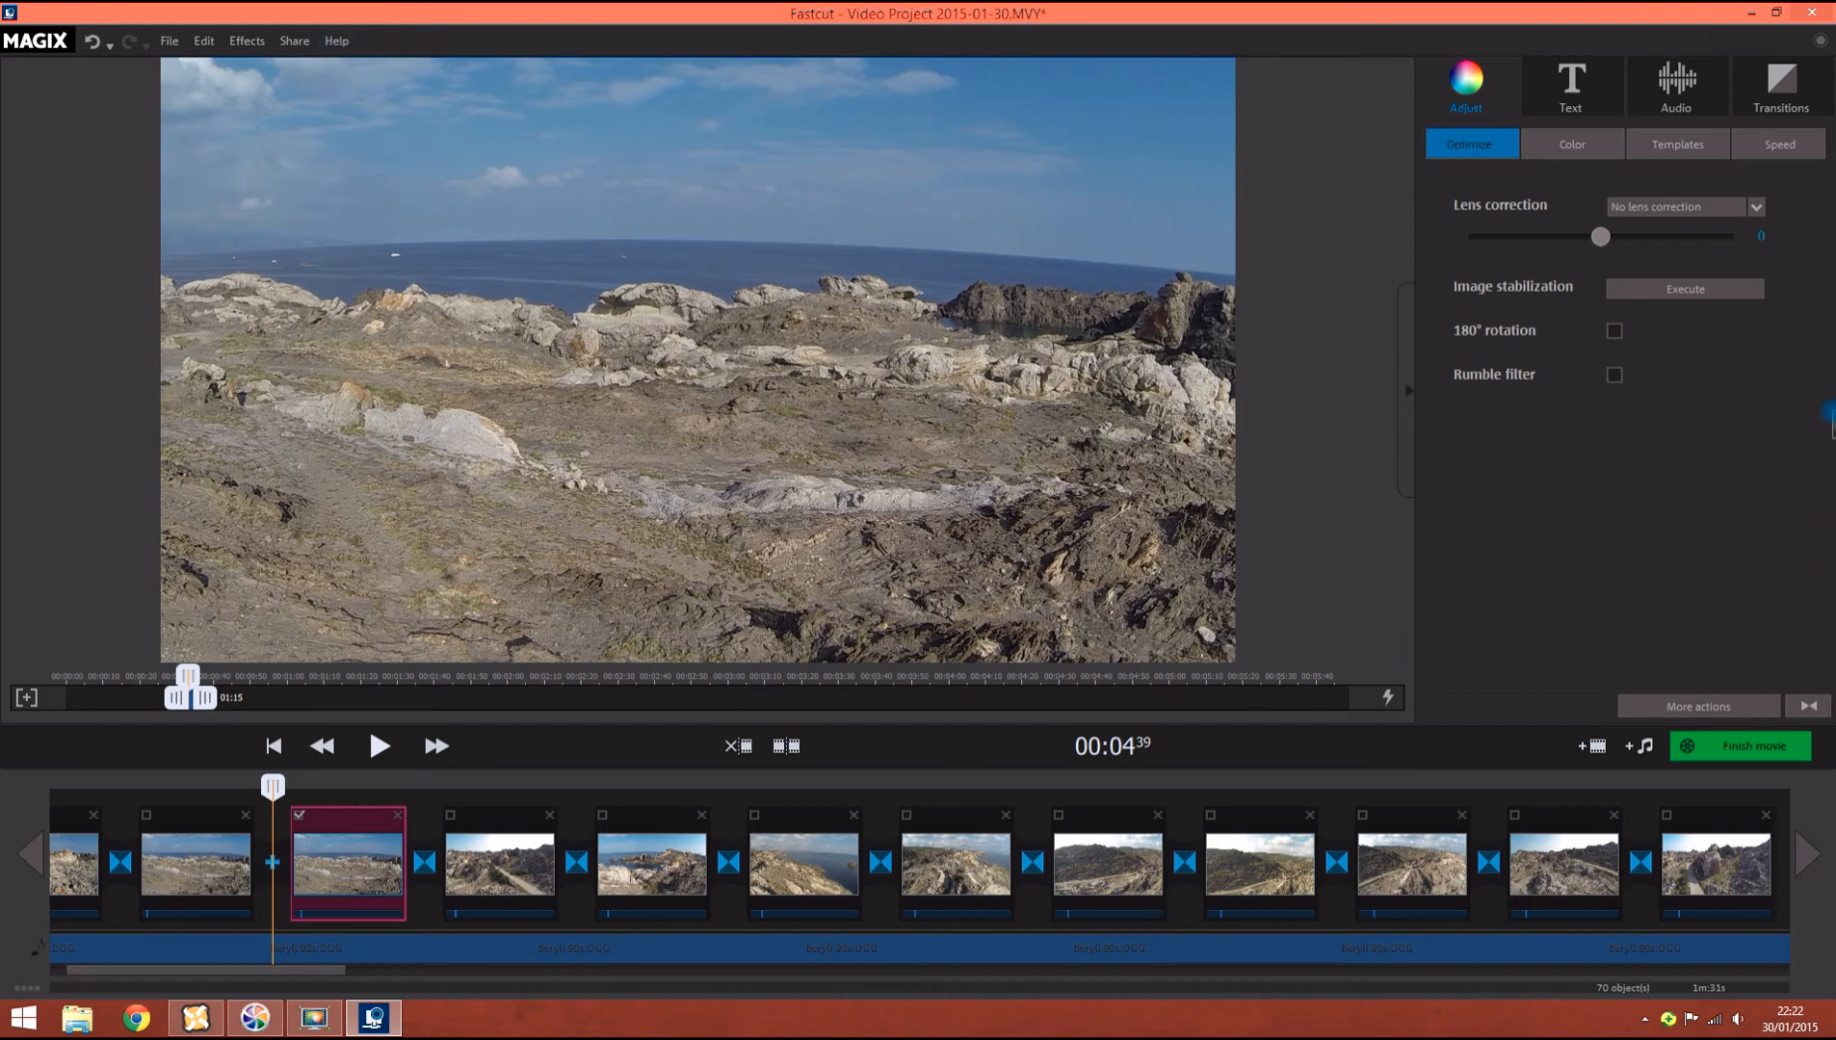
Step: Apply the 3D standard Cube rotation transition to the selected second part of the split clip
click(1749, 96)
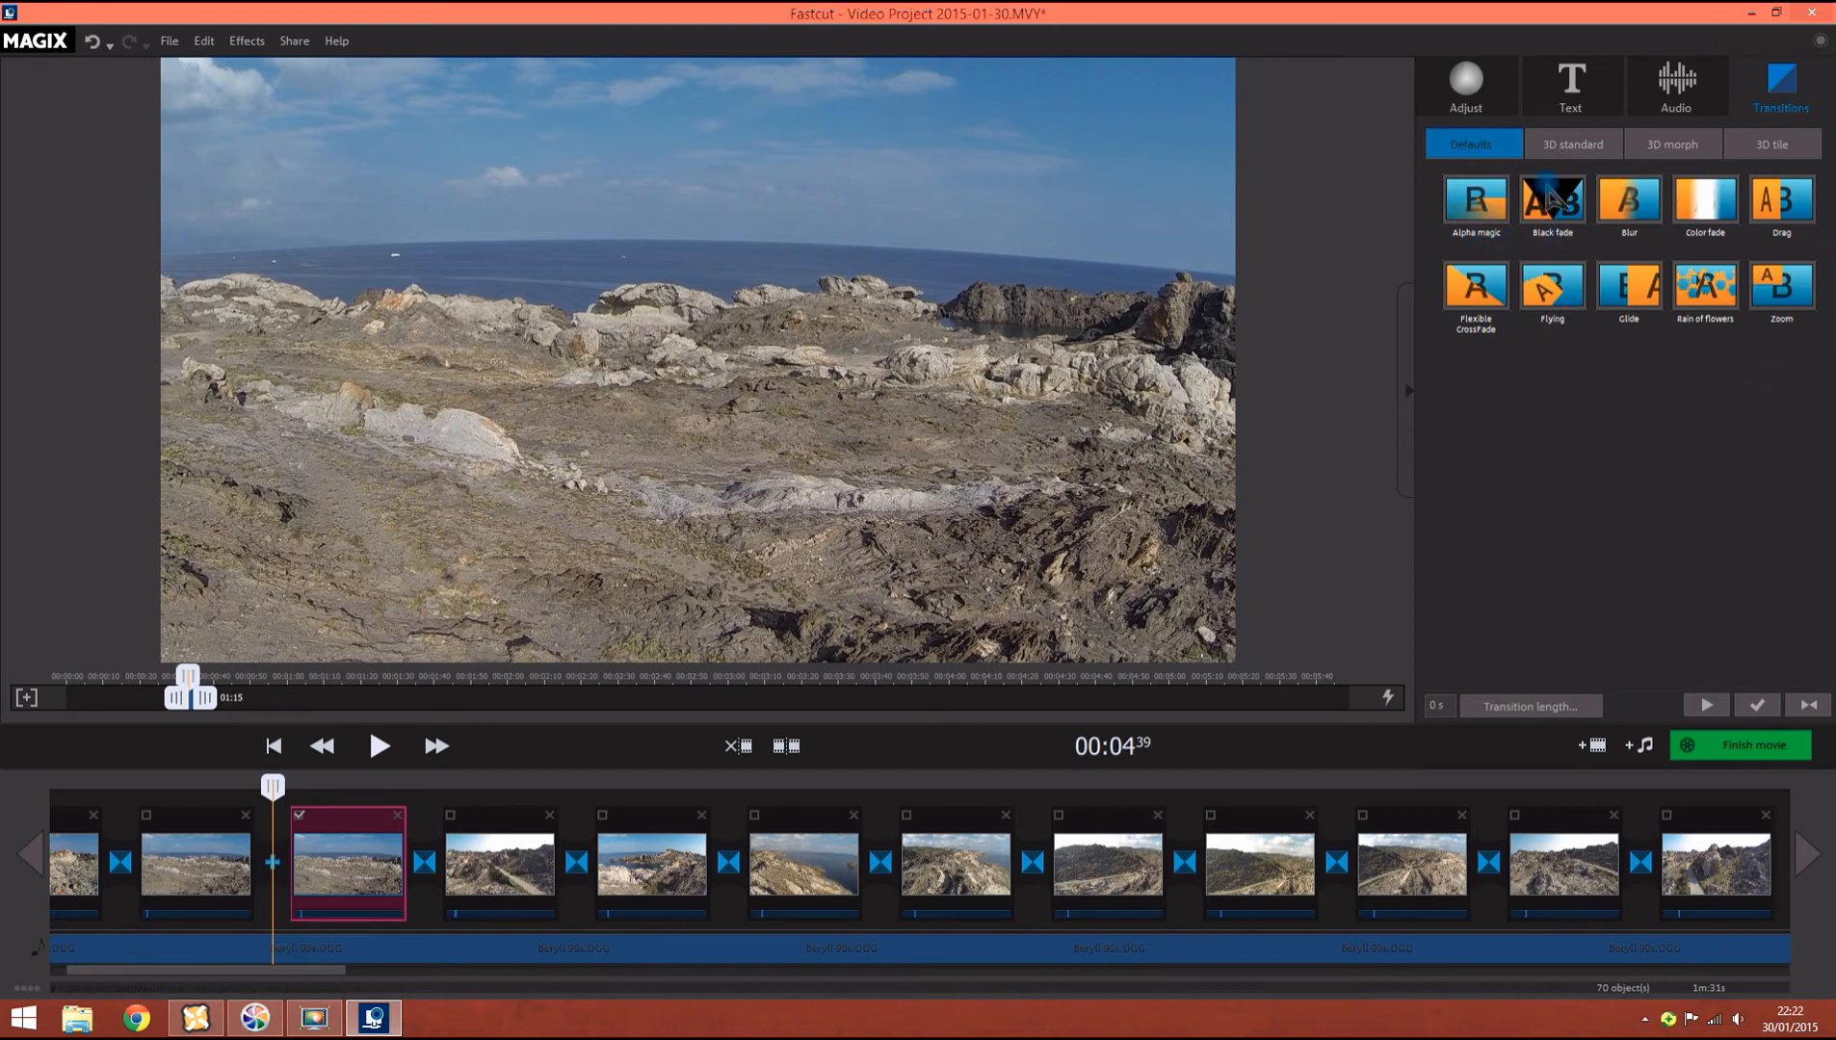
click(1573, 159)
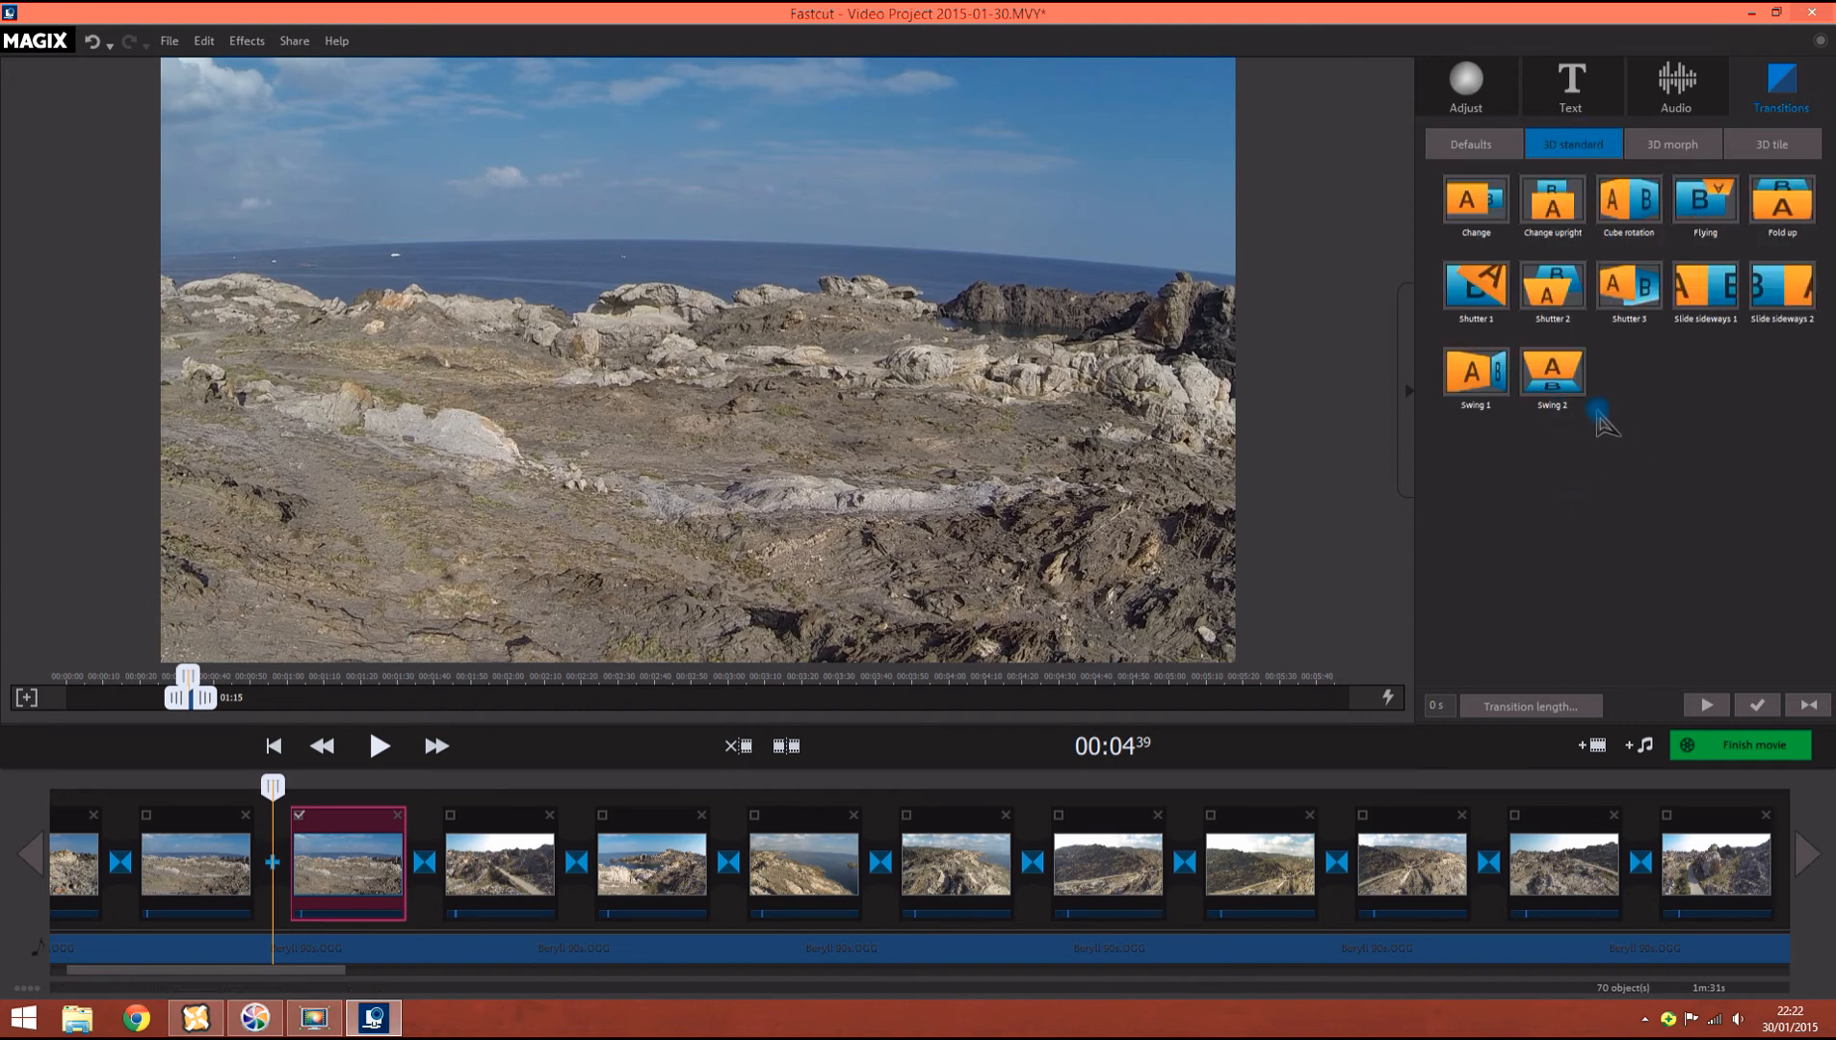
click(1630, 199)
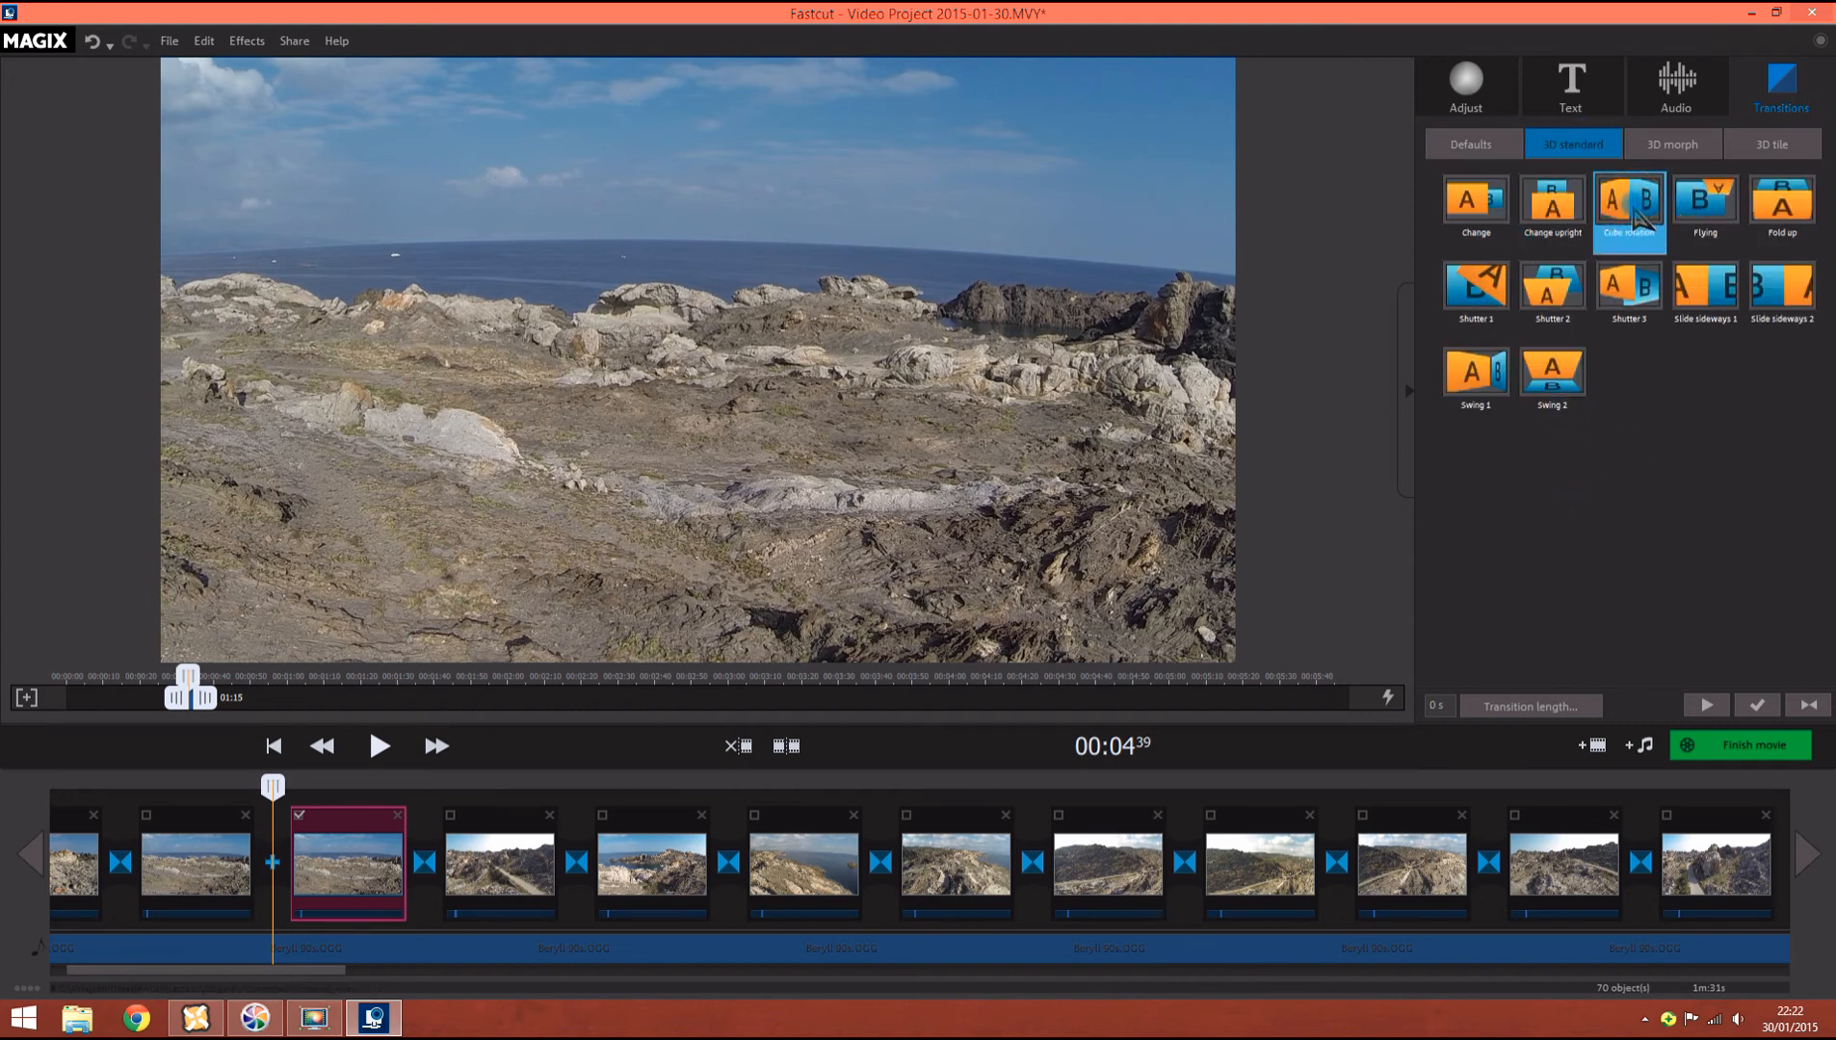
click(1637, 212)
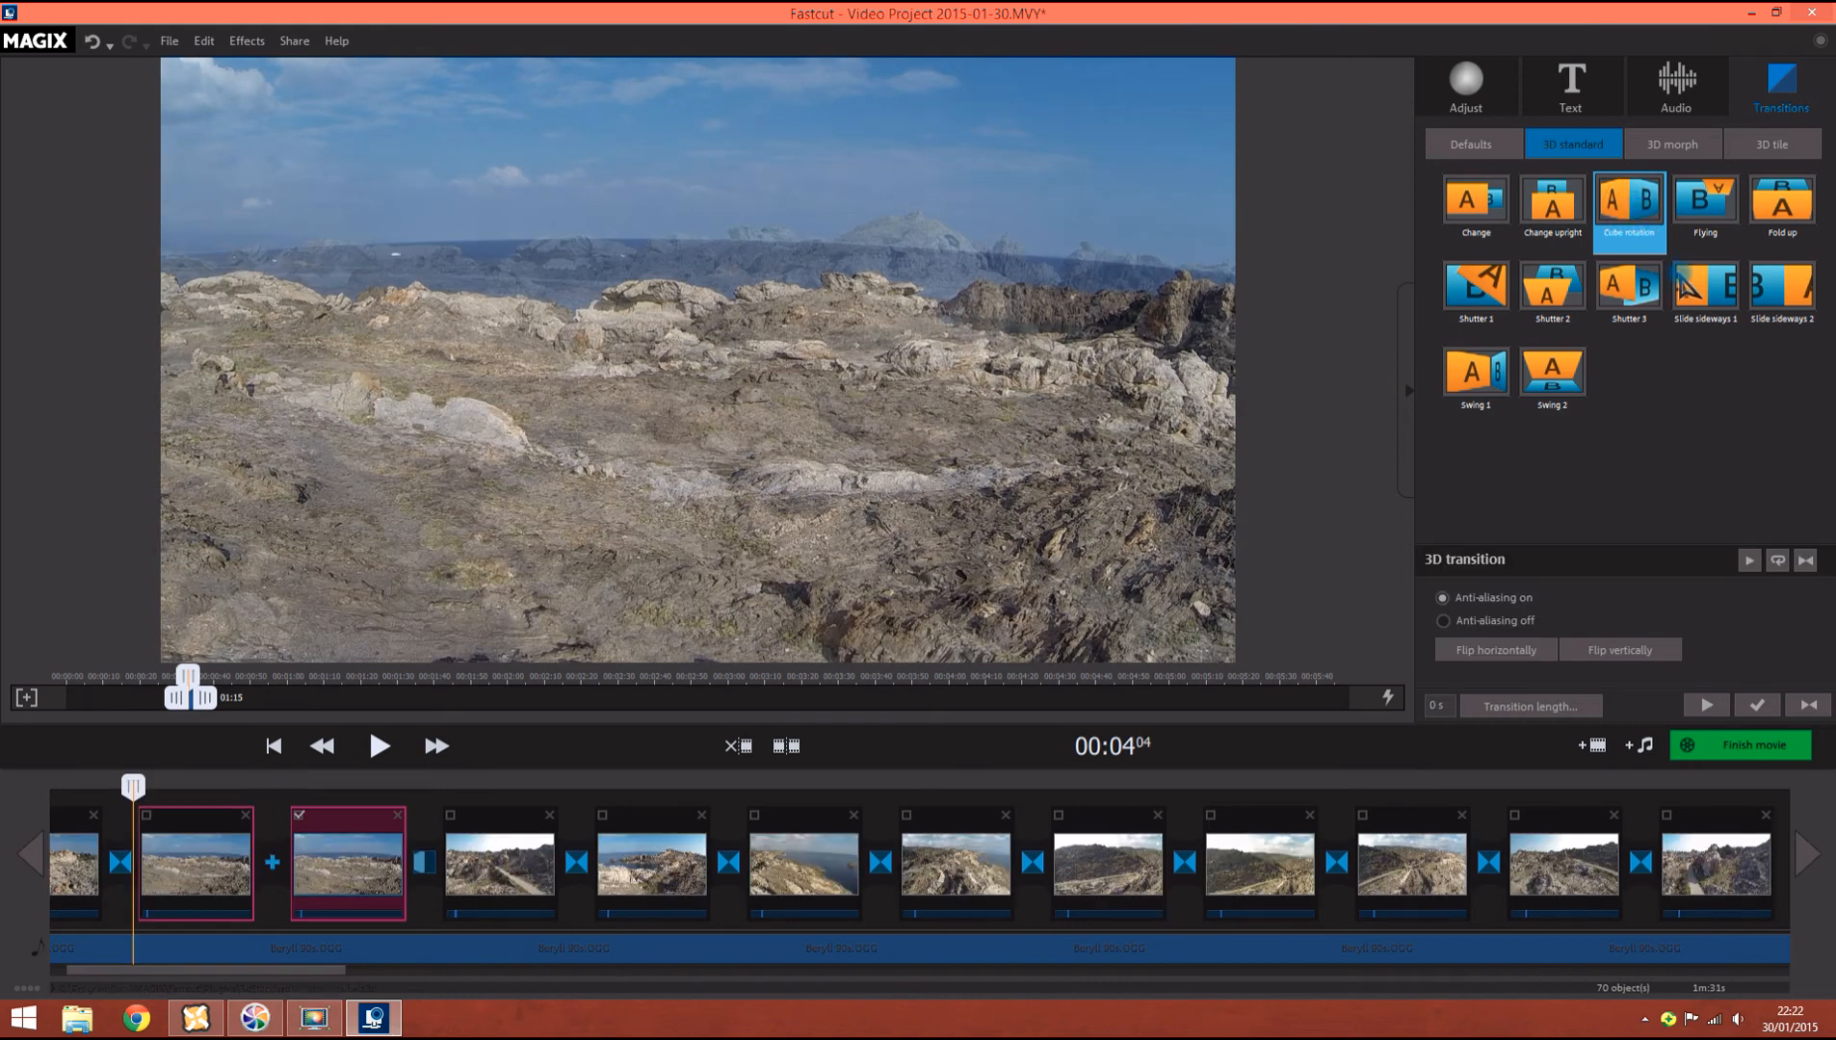
Step: Browse the 3D morph and 3D tile transitions, and apply the selected transition to all selected objects
click(1672, 144)
click(1782, 144)
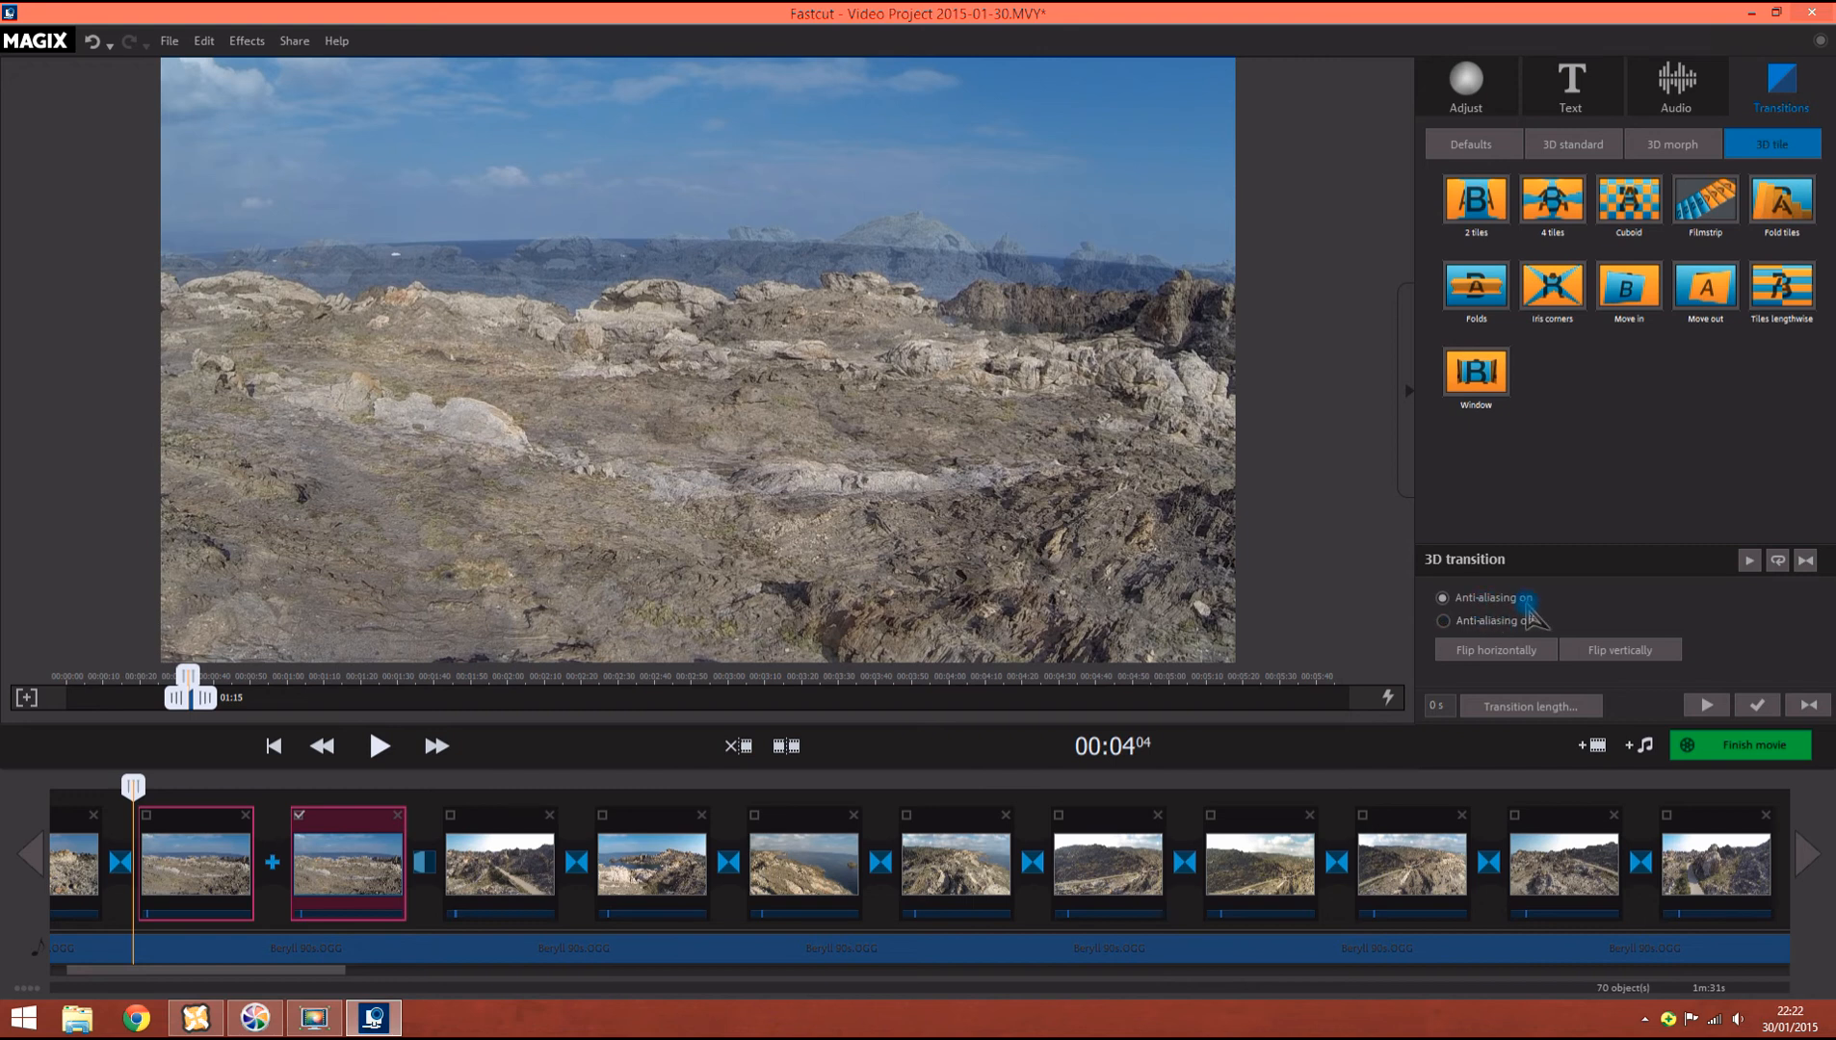
click(1757, 708)
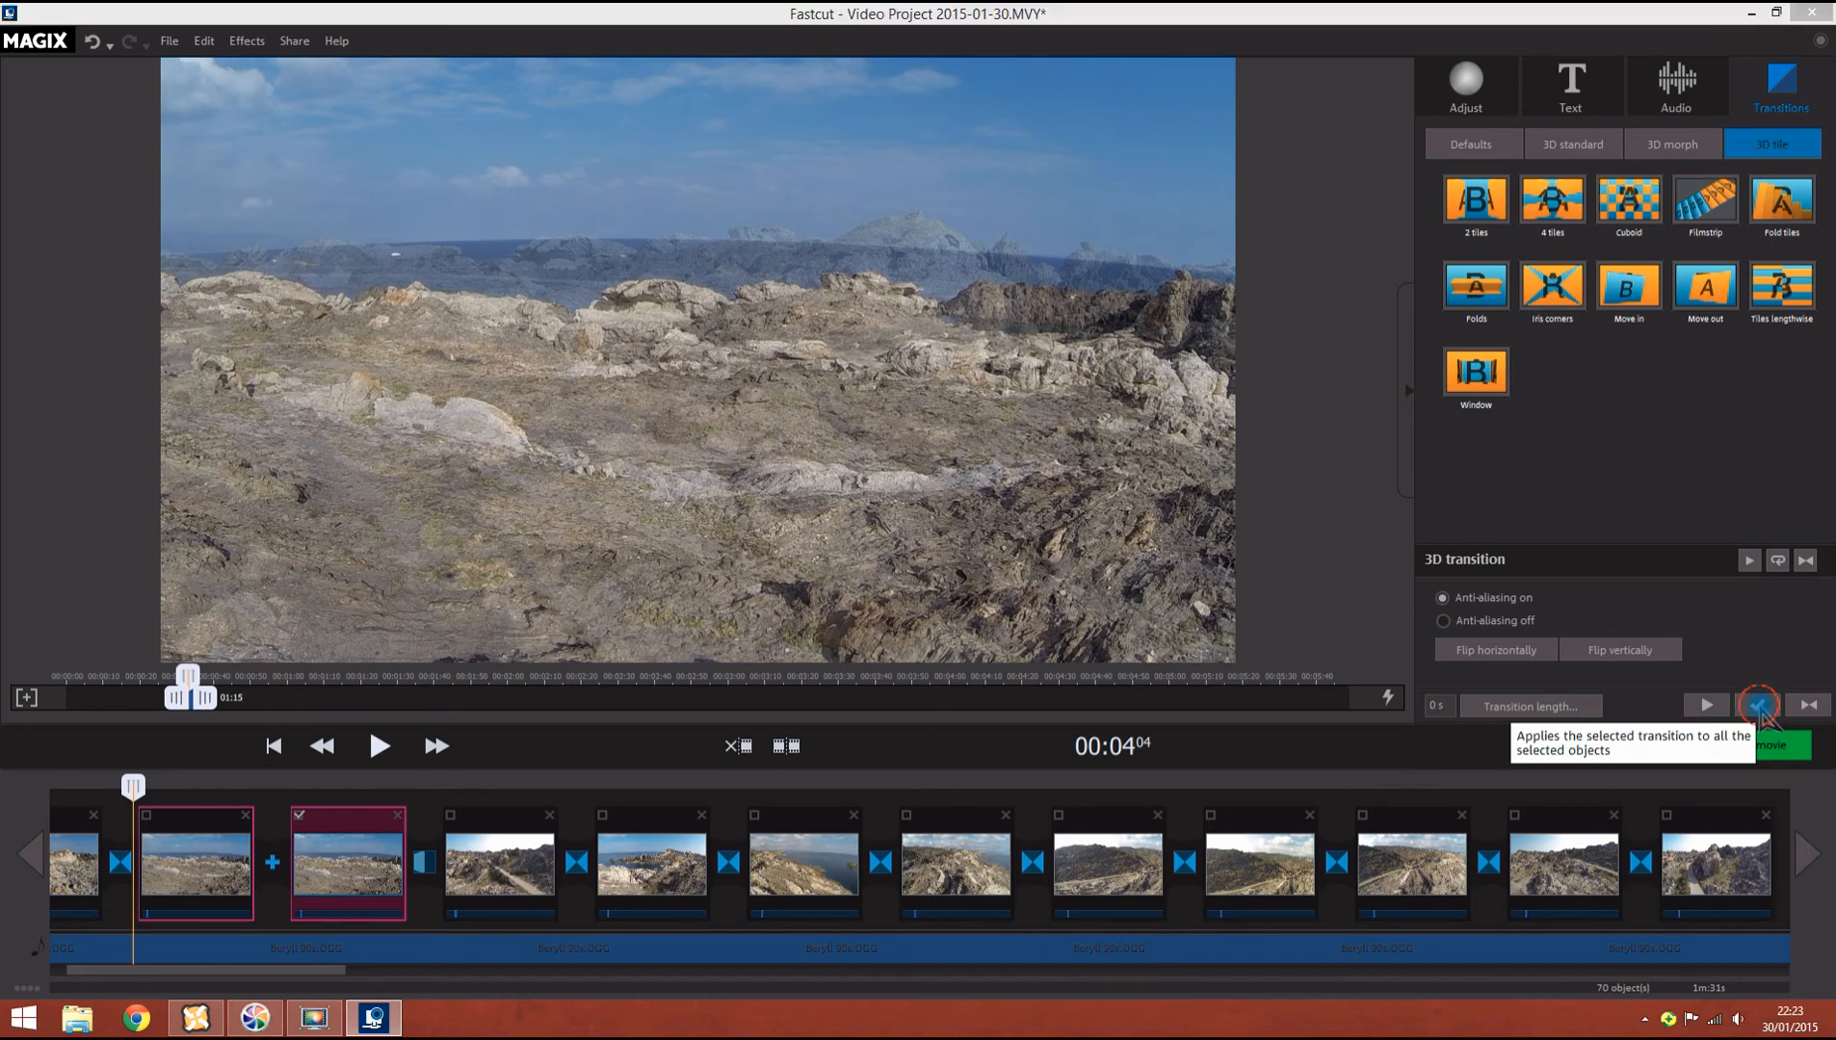
click(1044, 535)
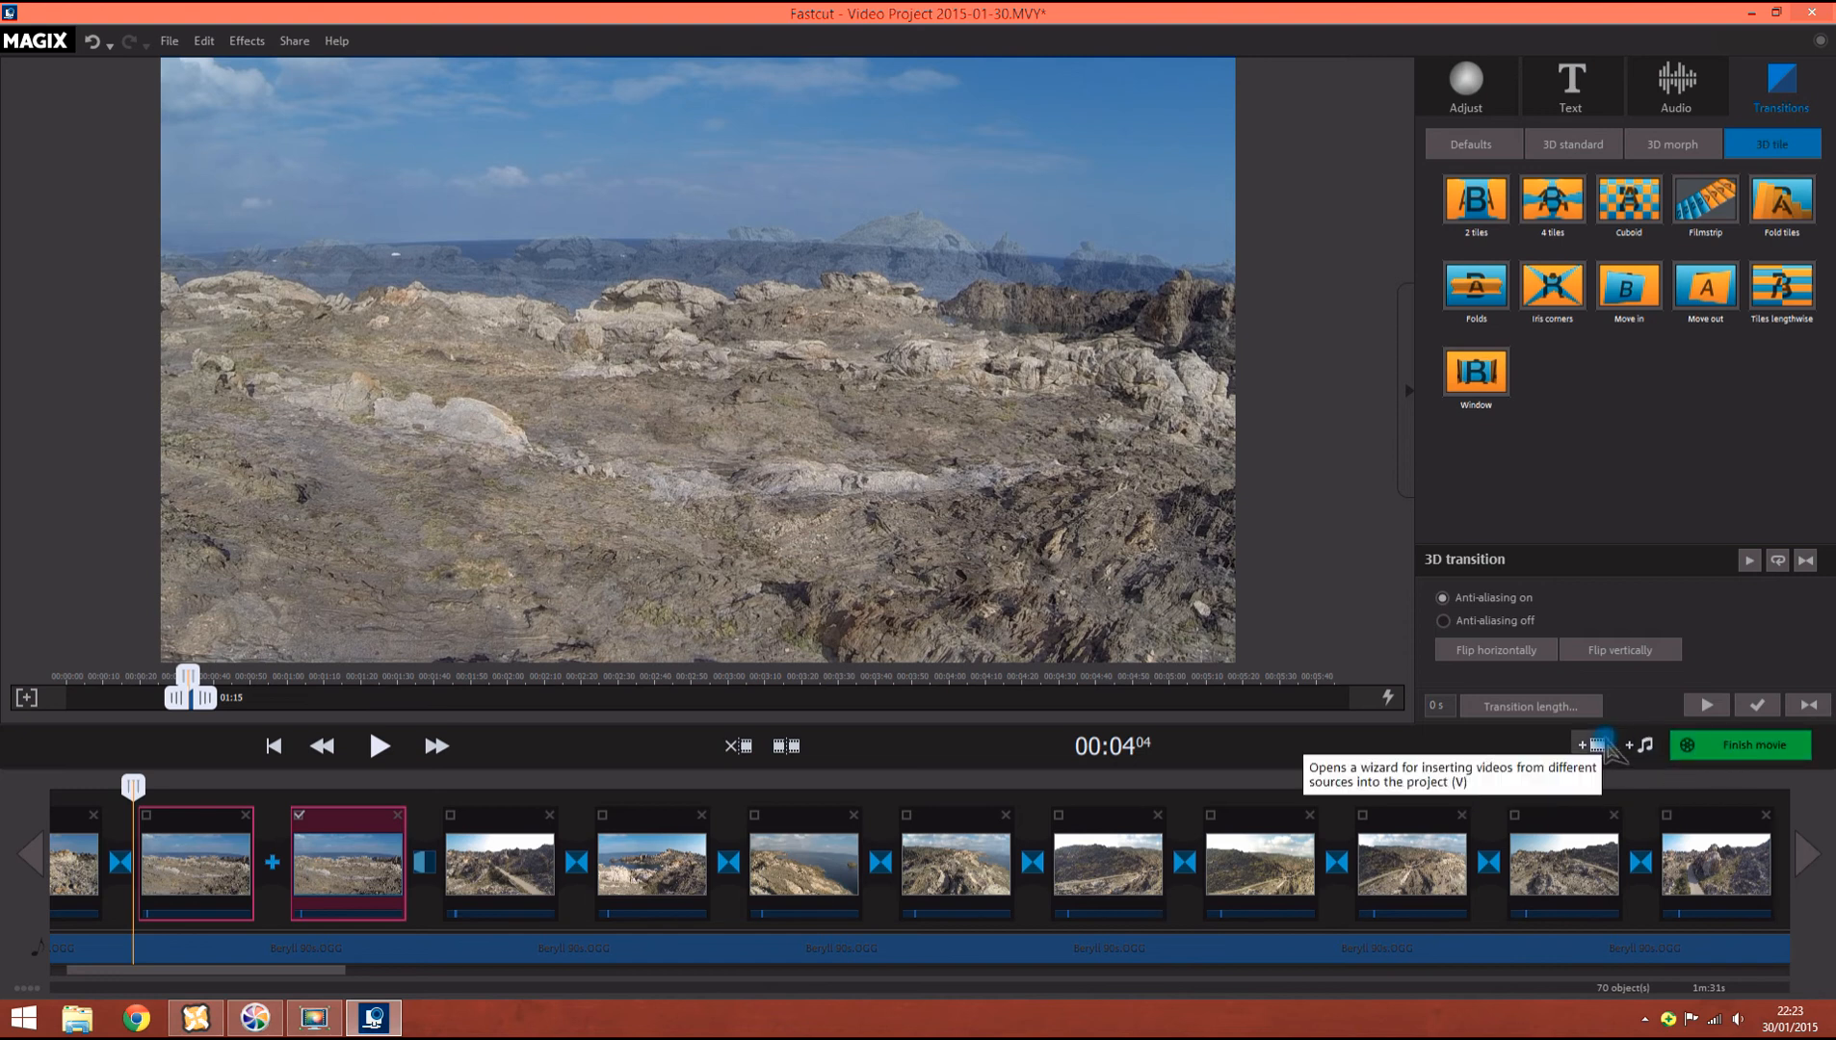
Step: Set up the finished movie for saving on the computer in MPEG-4 format with Full HD quality, checking the alternative formats and qualities
click(1700, 748)
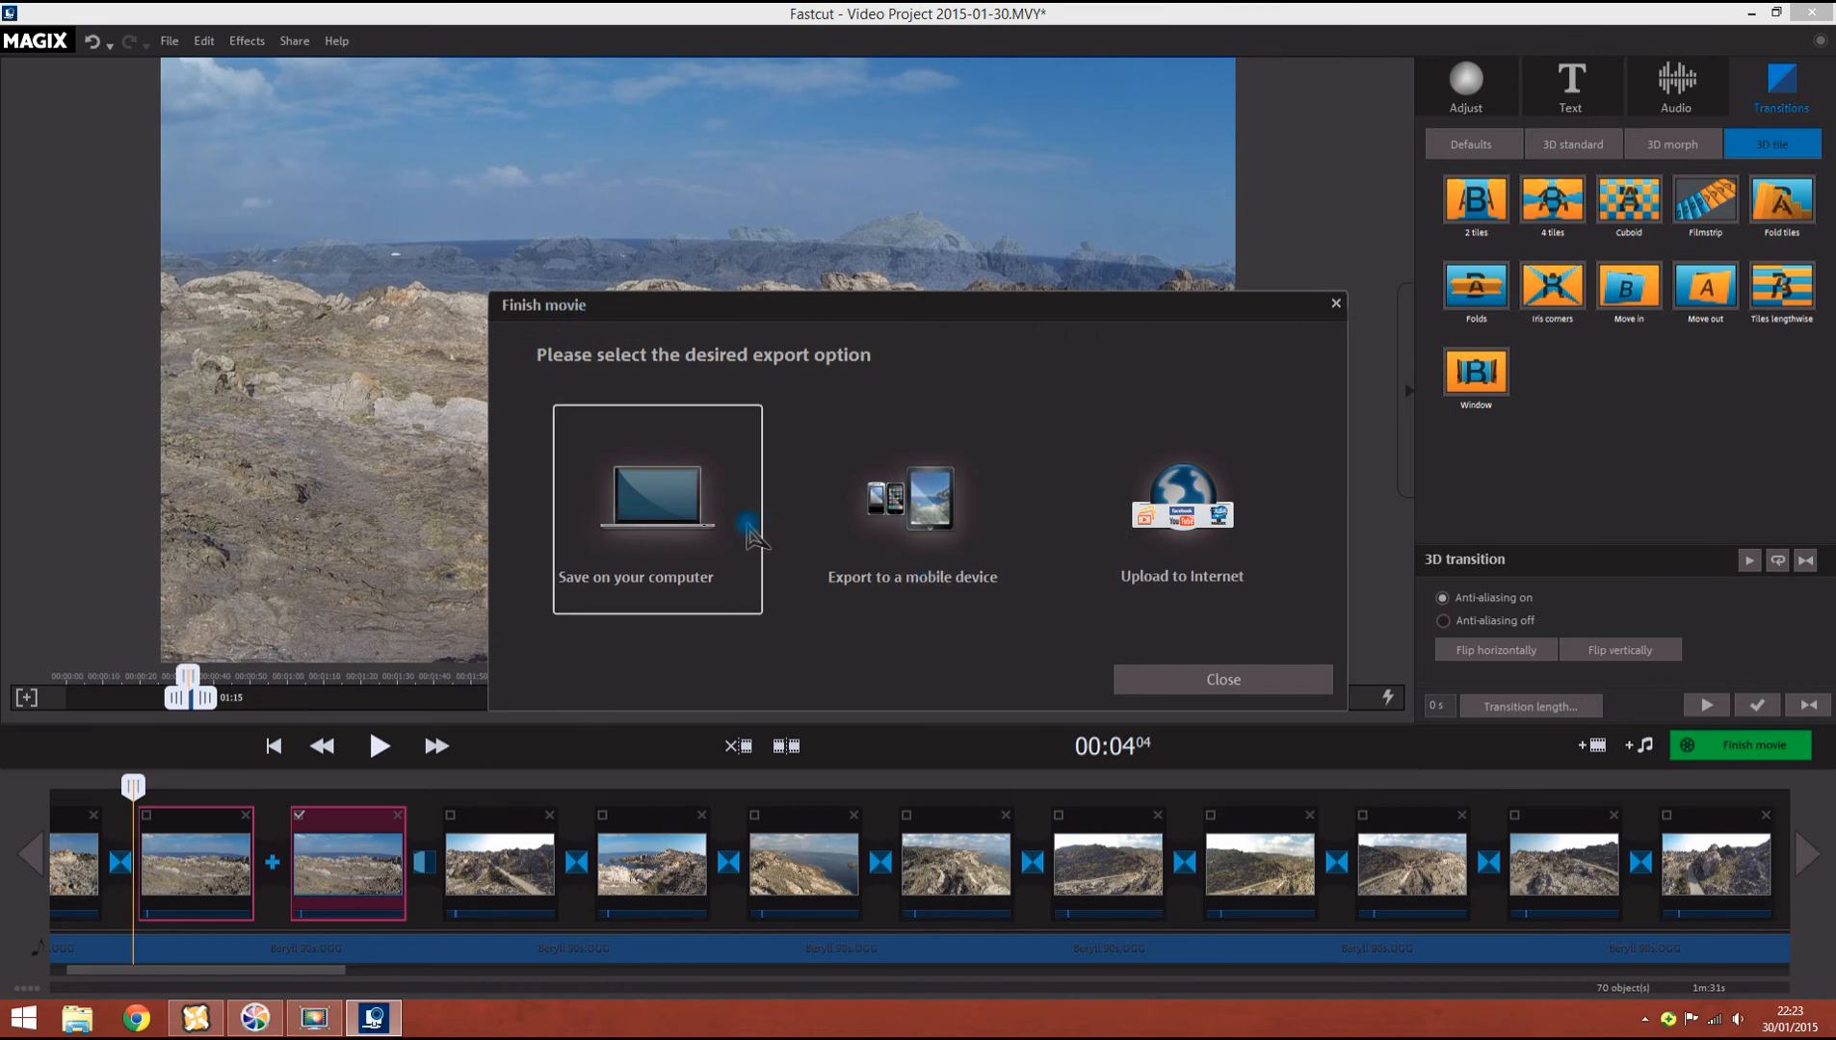
click(701, 542)
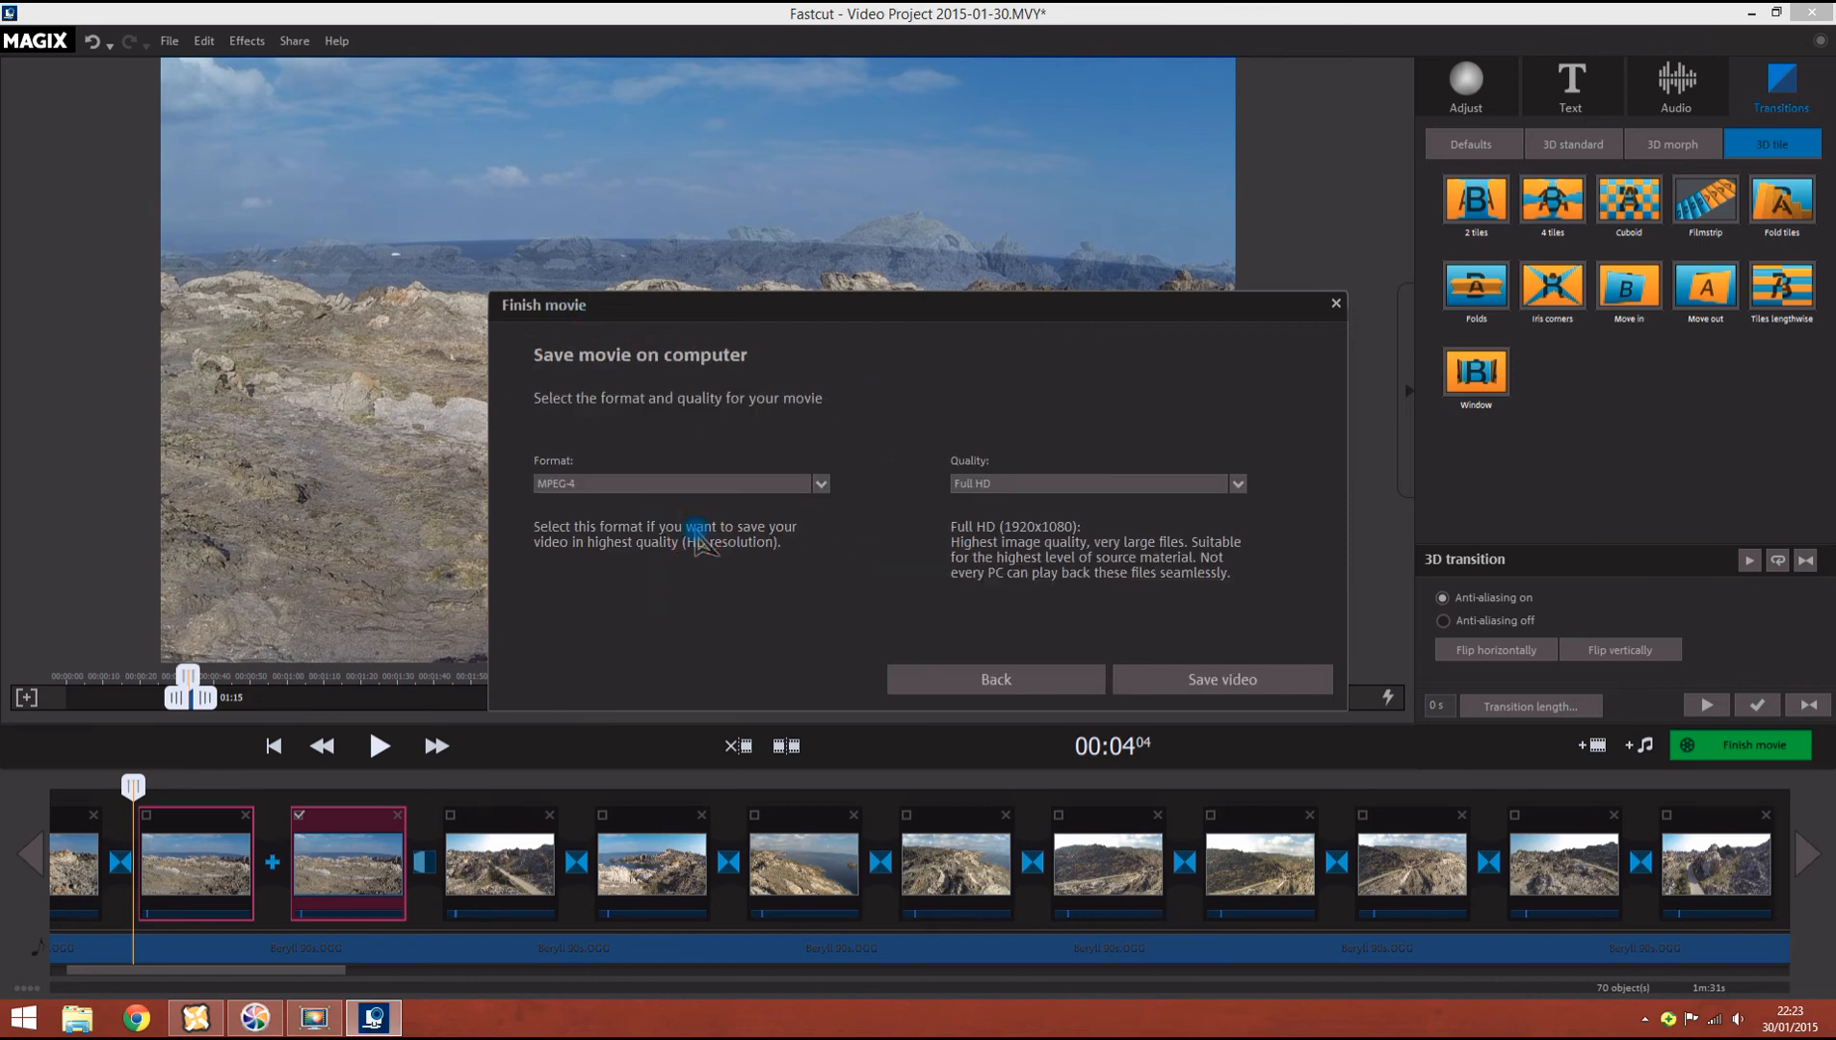
click(819, 485)
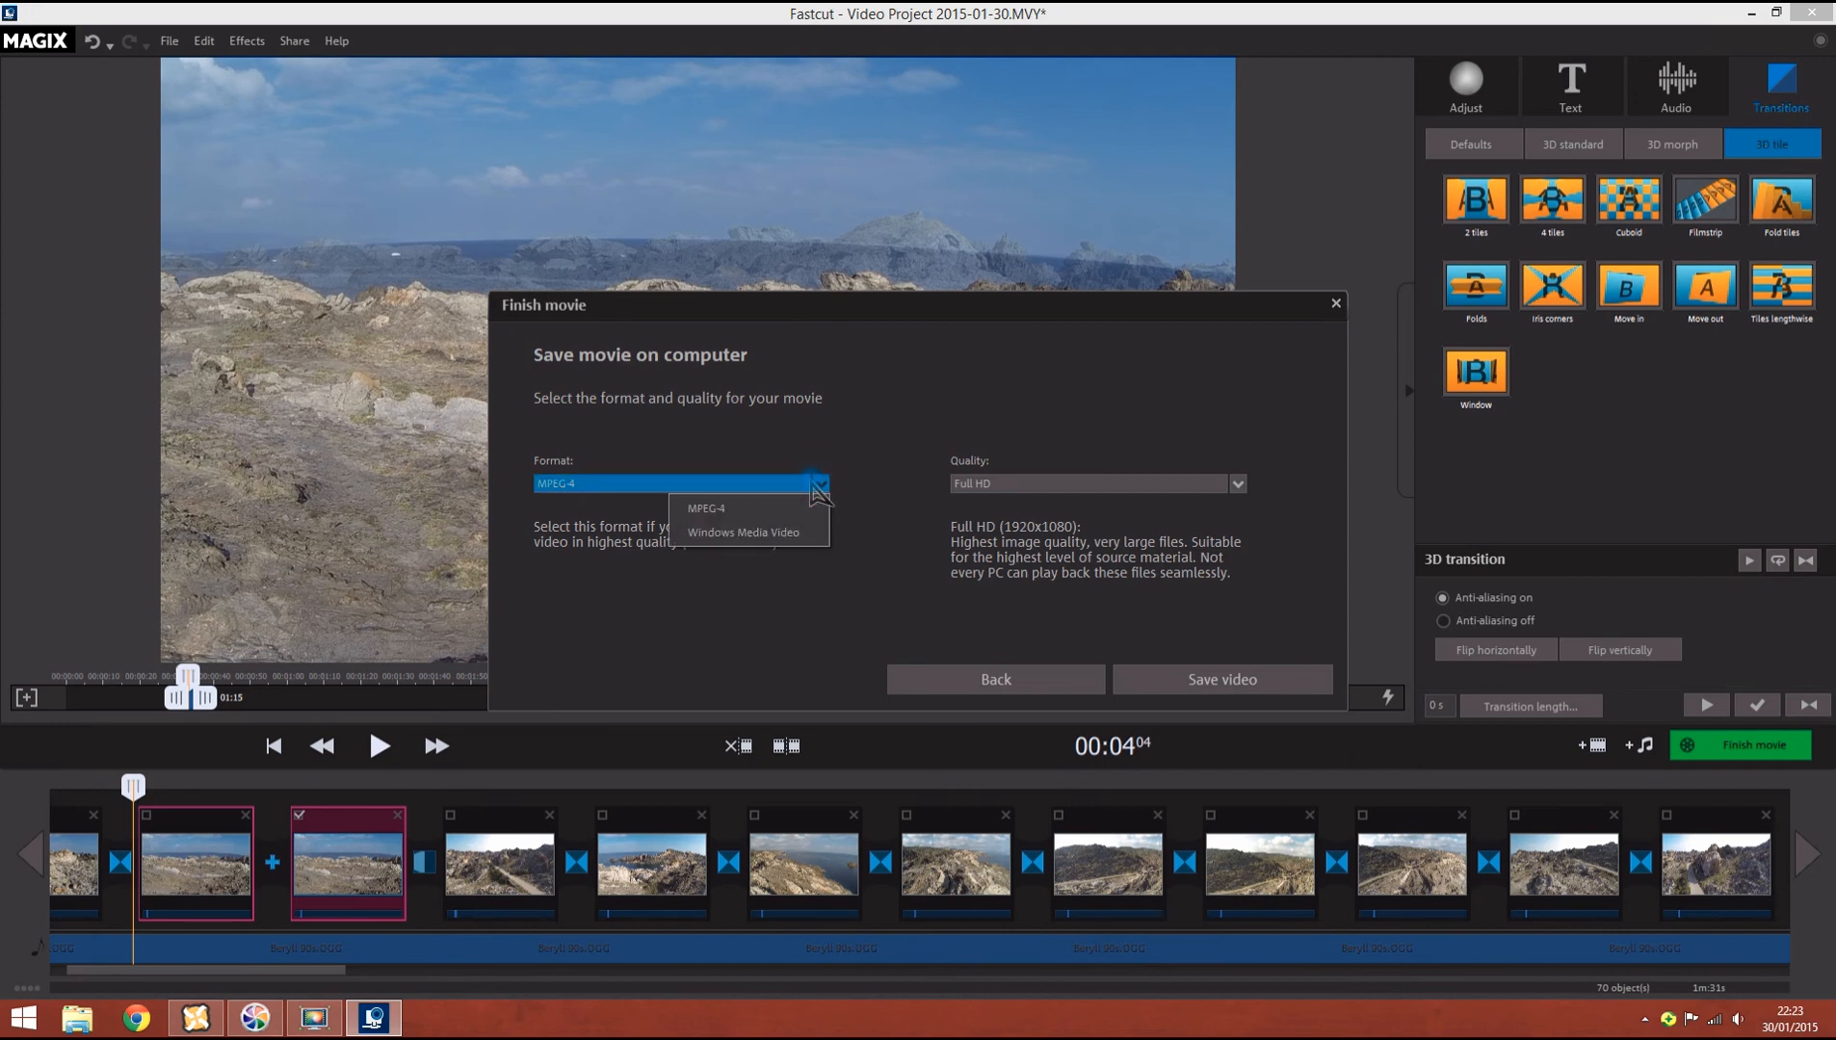
click(872, 491)
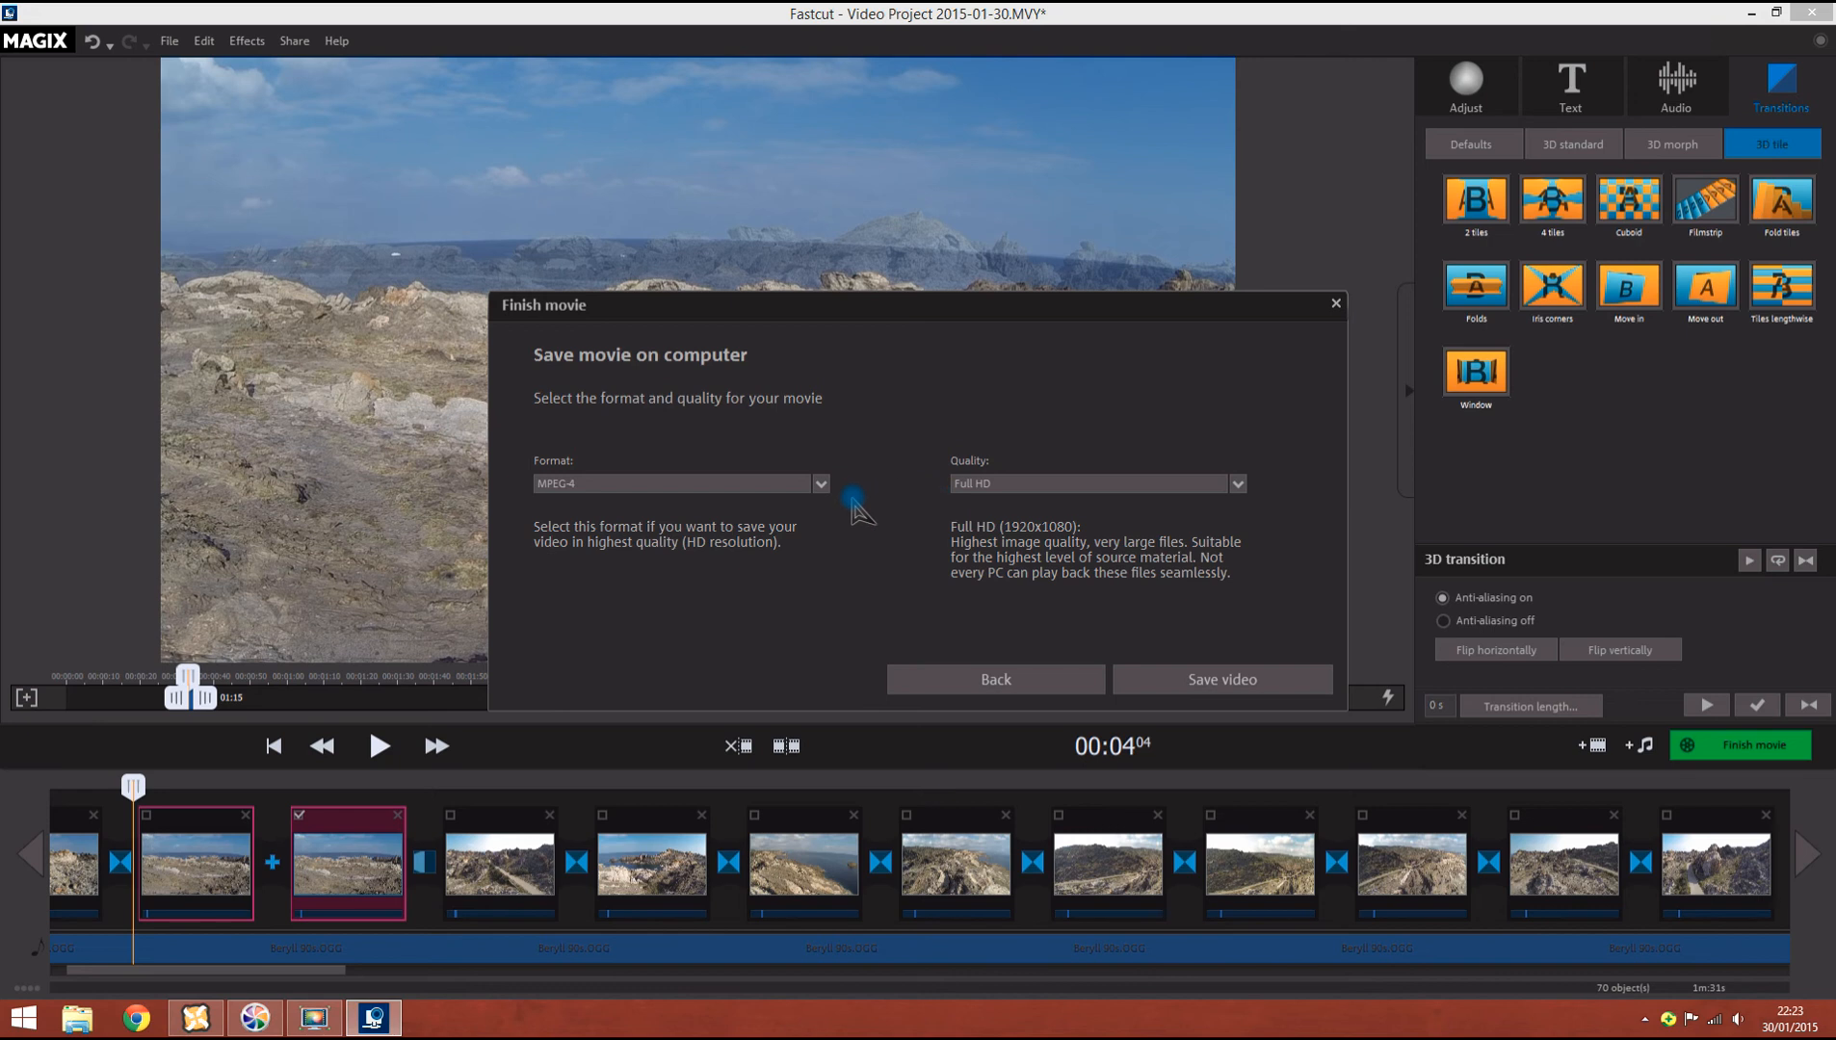
click(1011, 484)
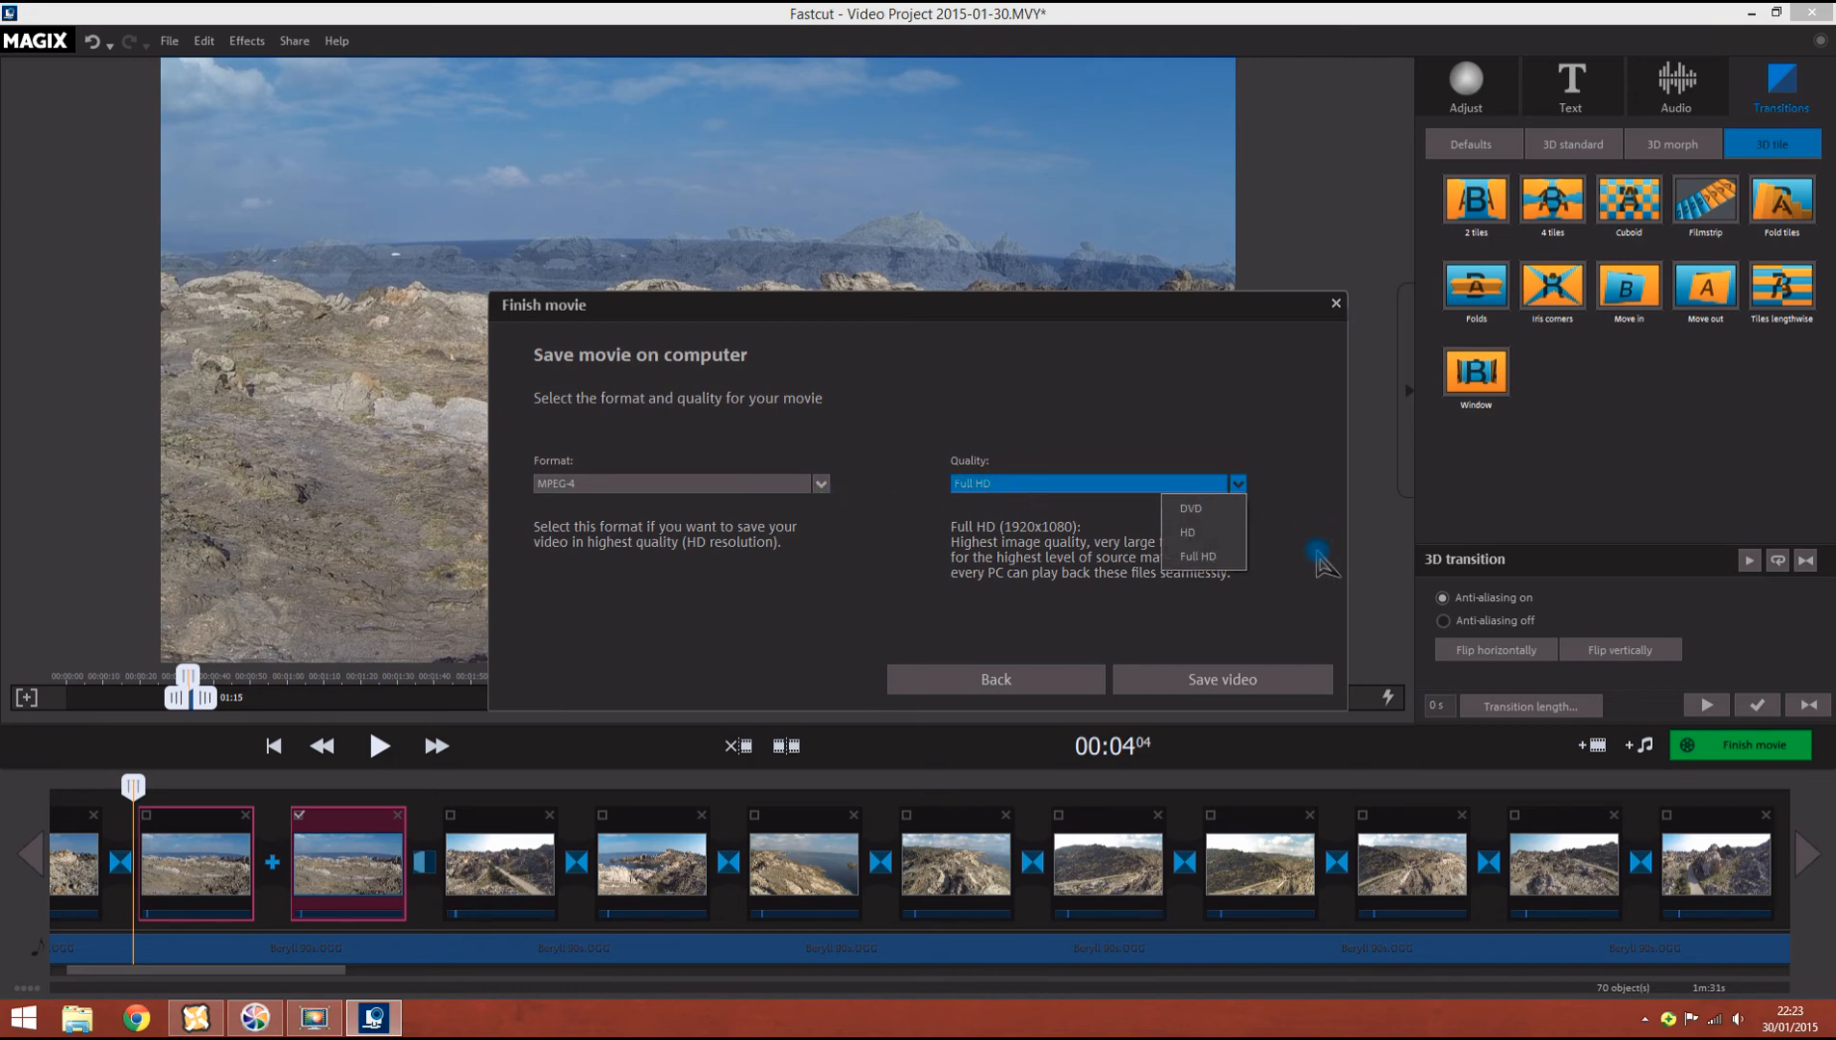
click(1233, 556)
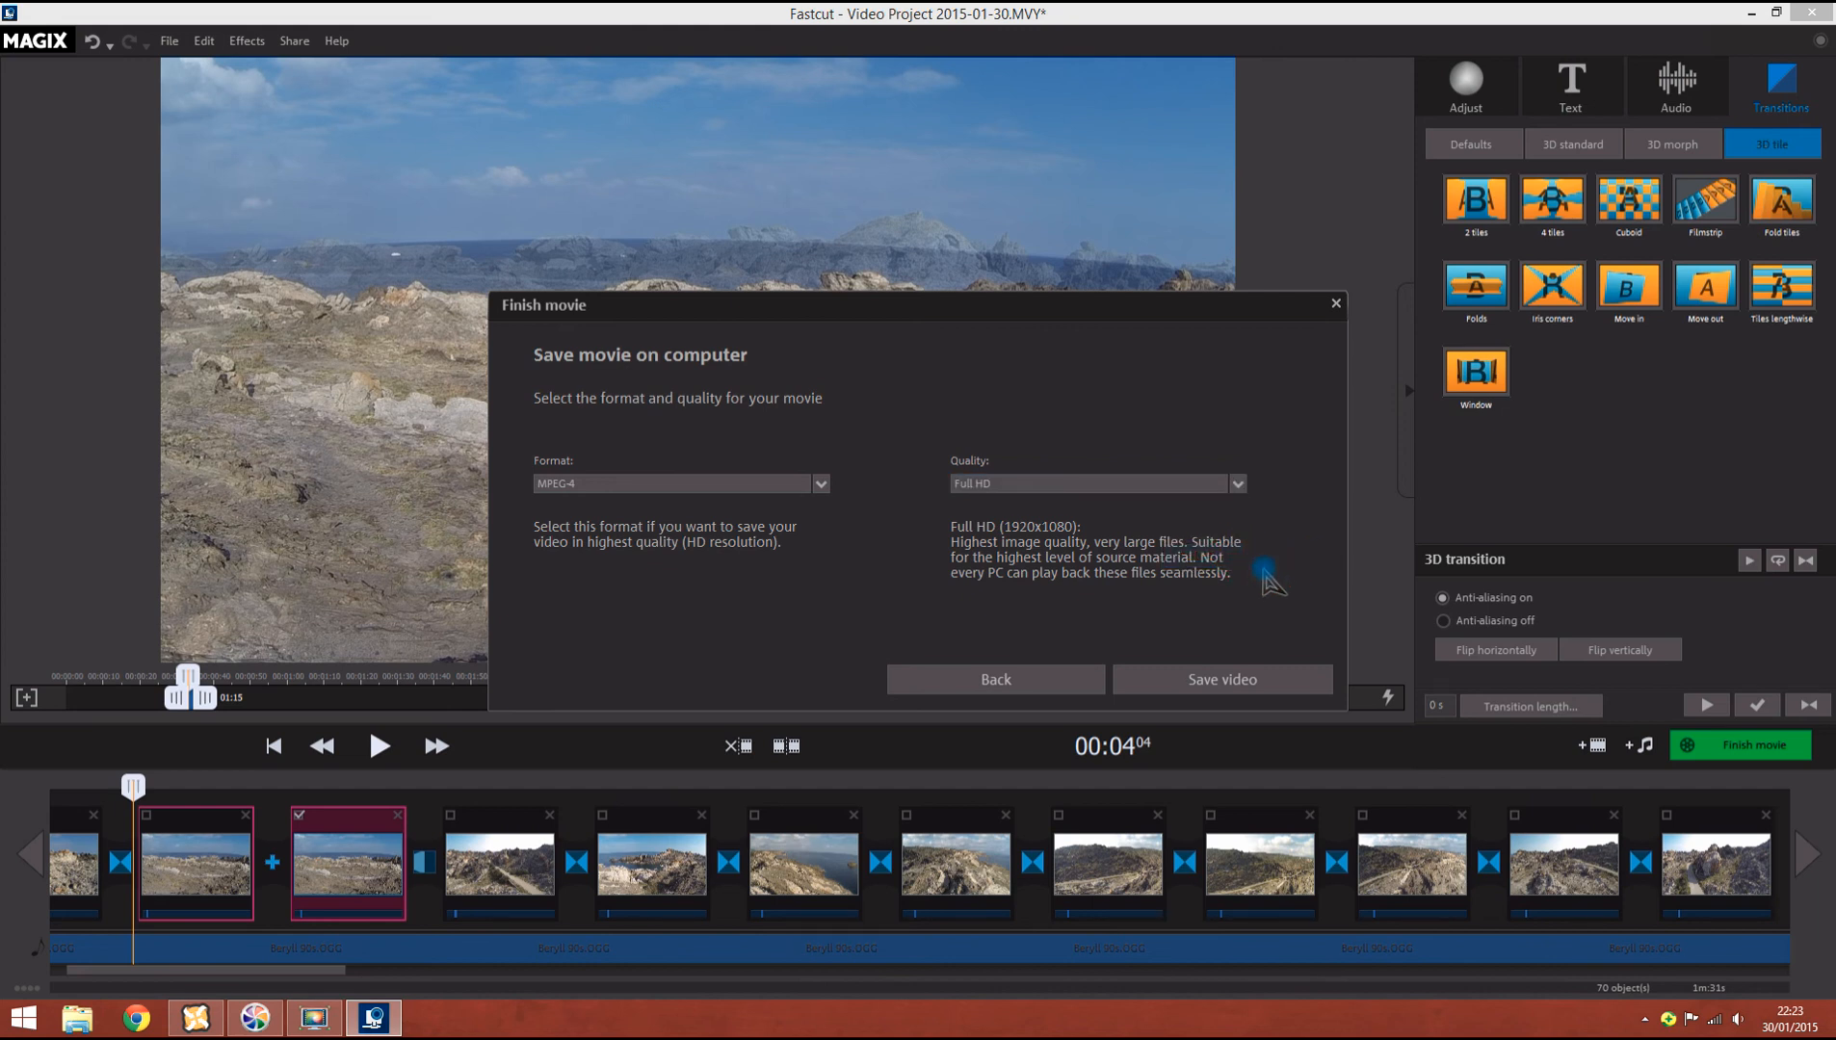
Step: Start exporting the movie as Video Project 2015-01-30.MP4 in the Videos folder, and cancel the export and its dialog
click(1120, 675)
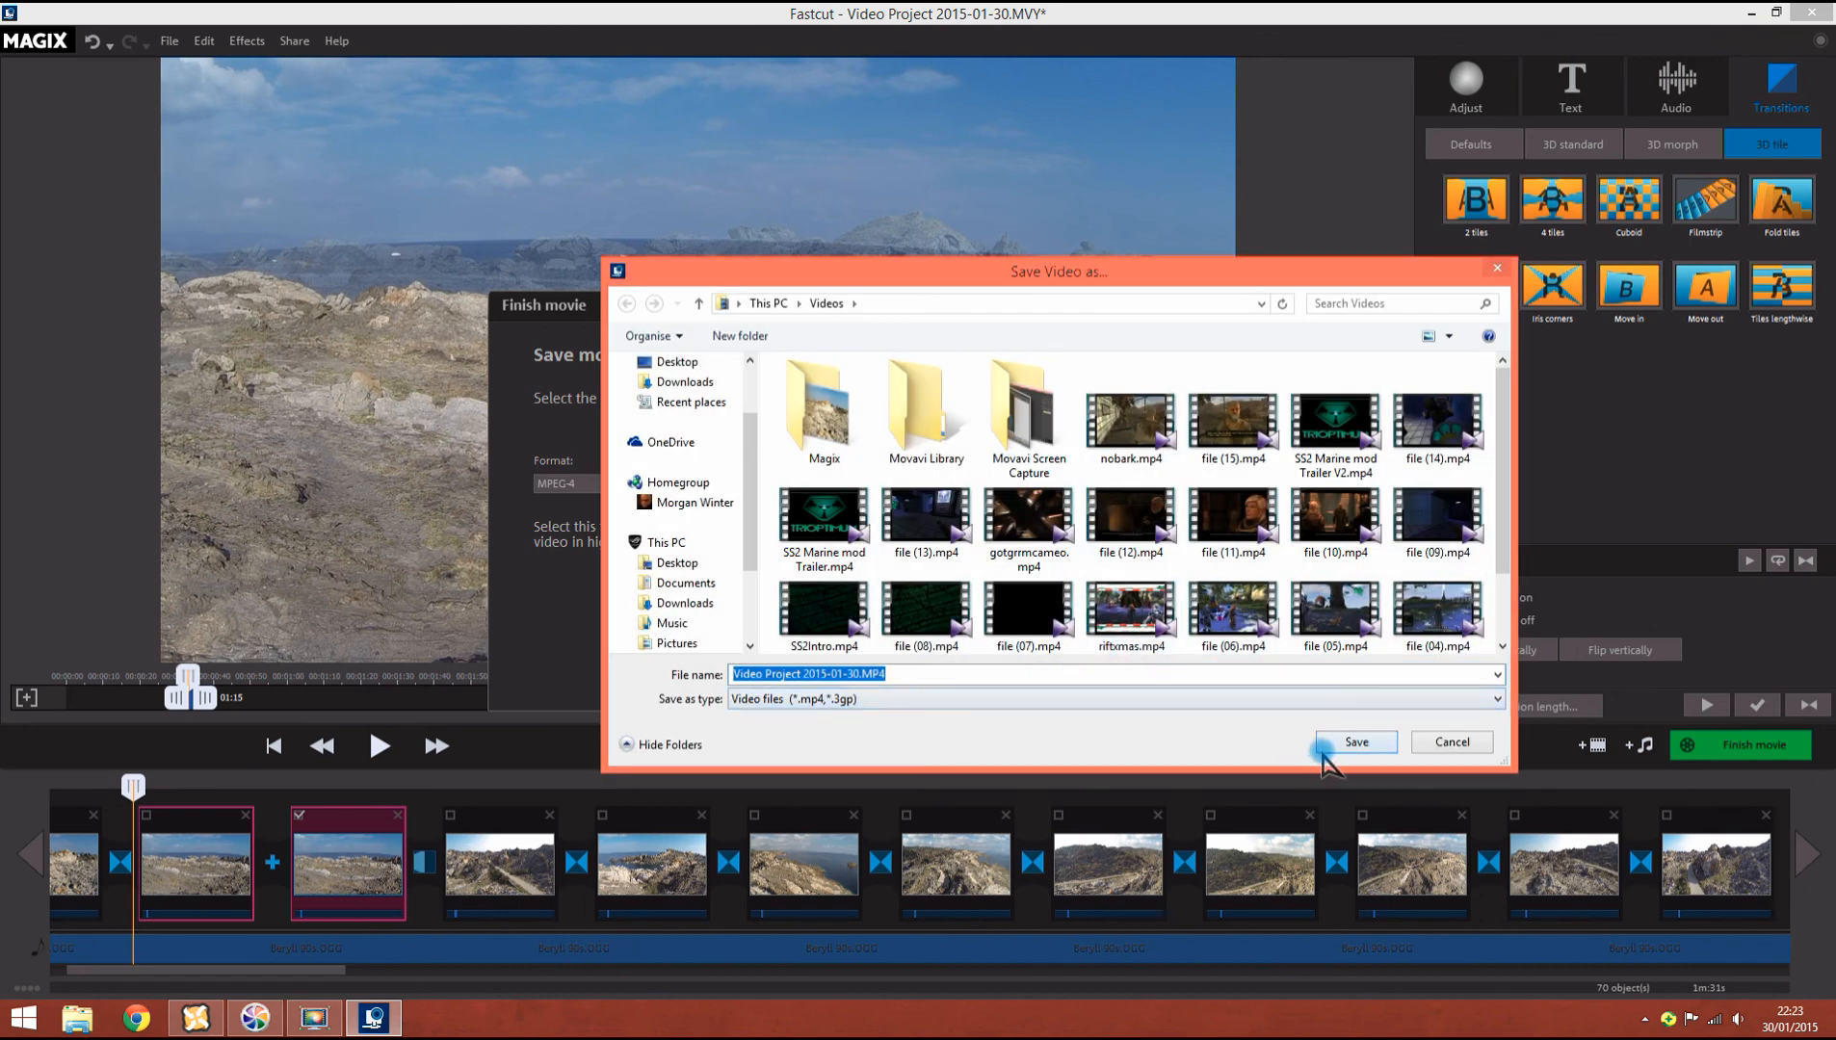
click(1336, 750)
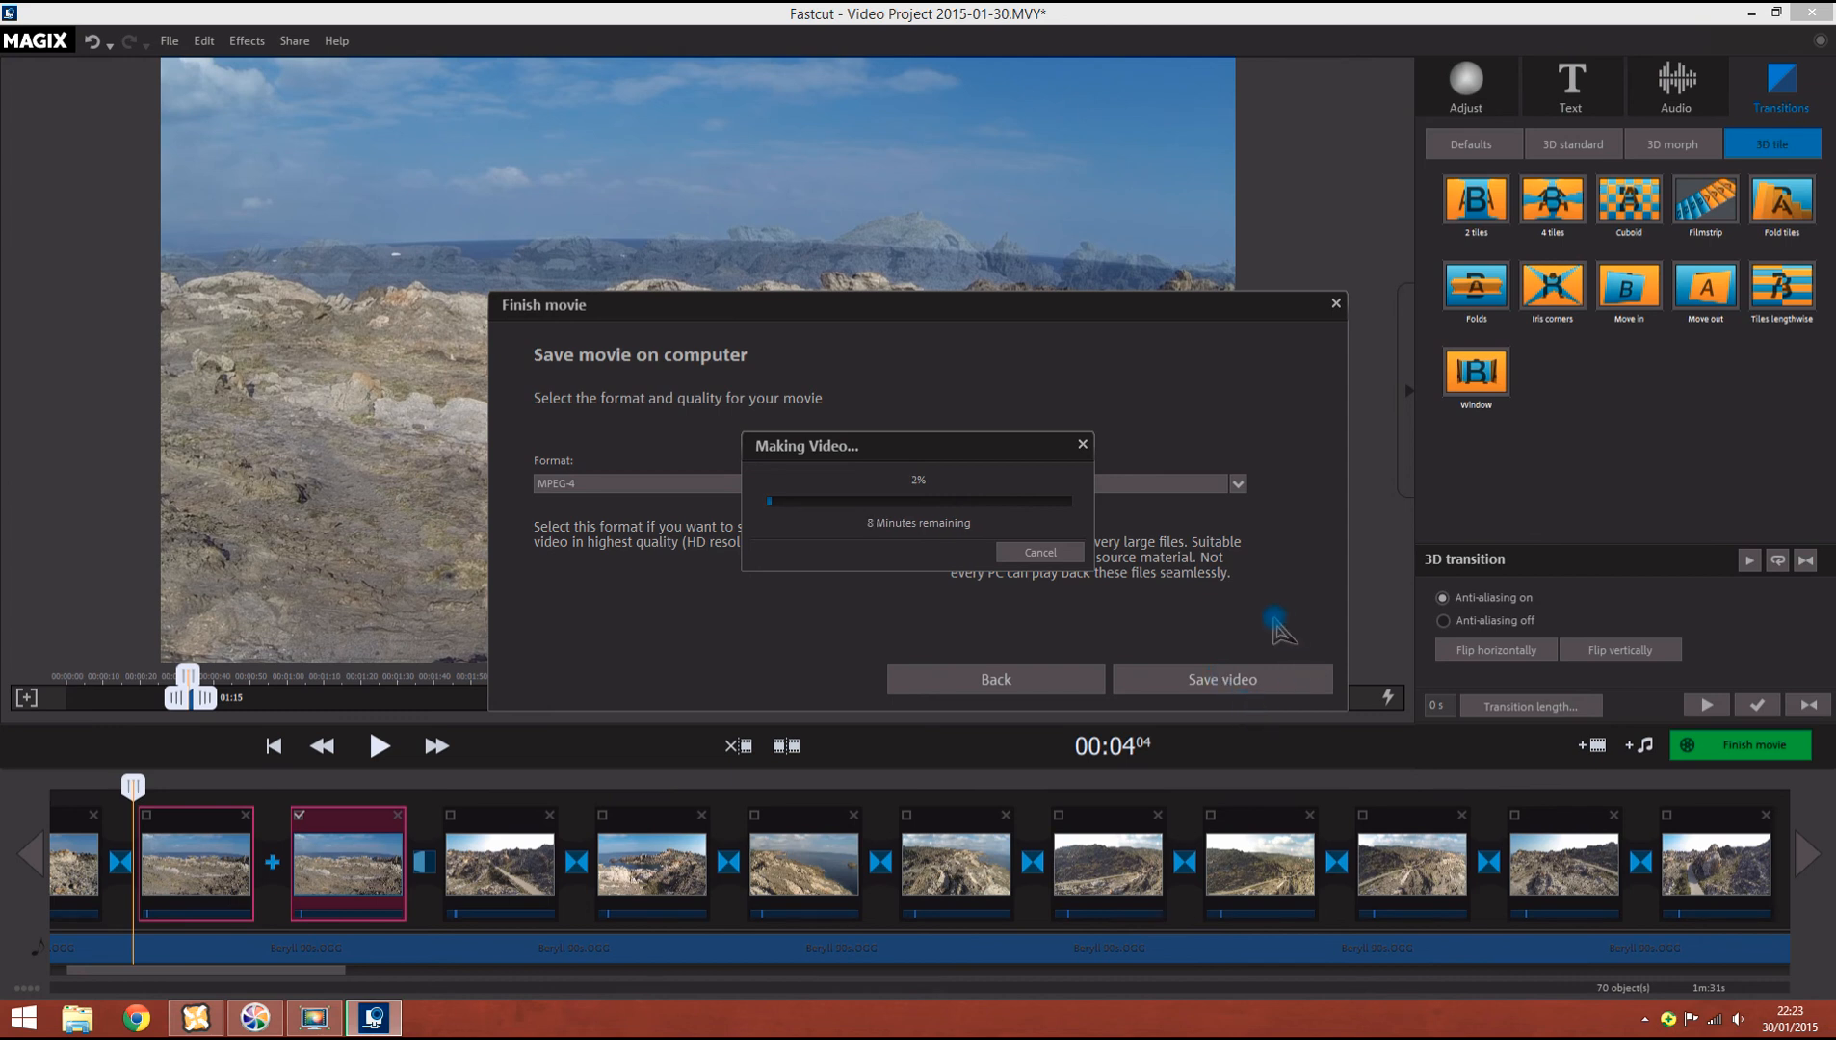
click(1045, 551)
click(1039, 559)
click(1052, 679)
click(1161, 679)
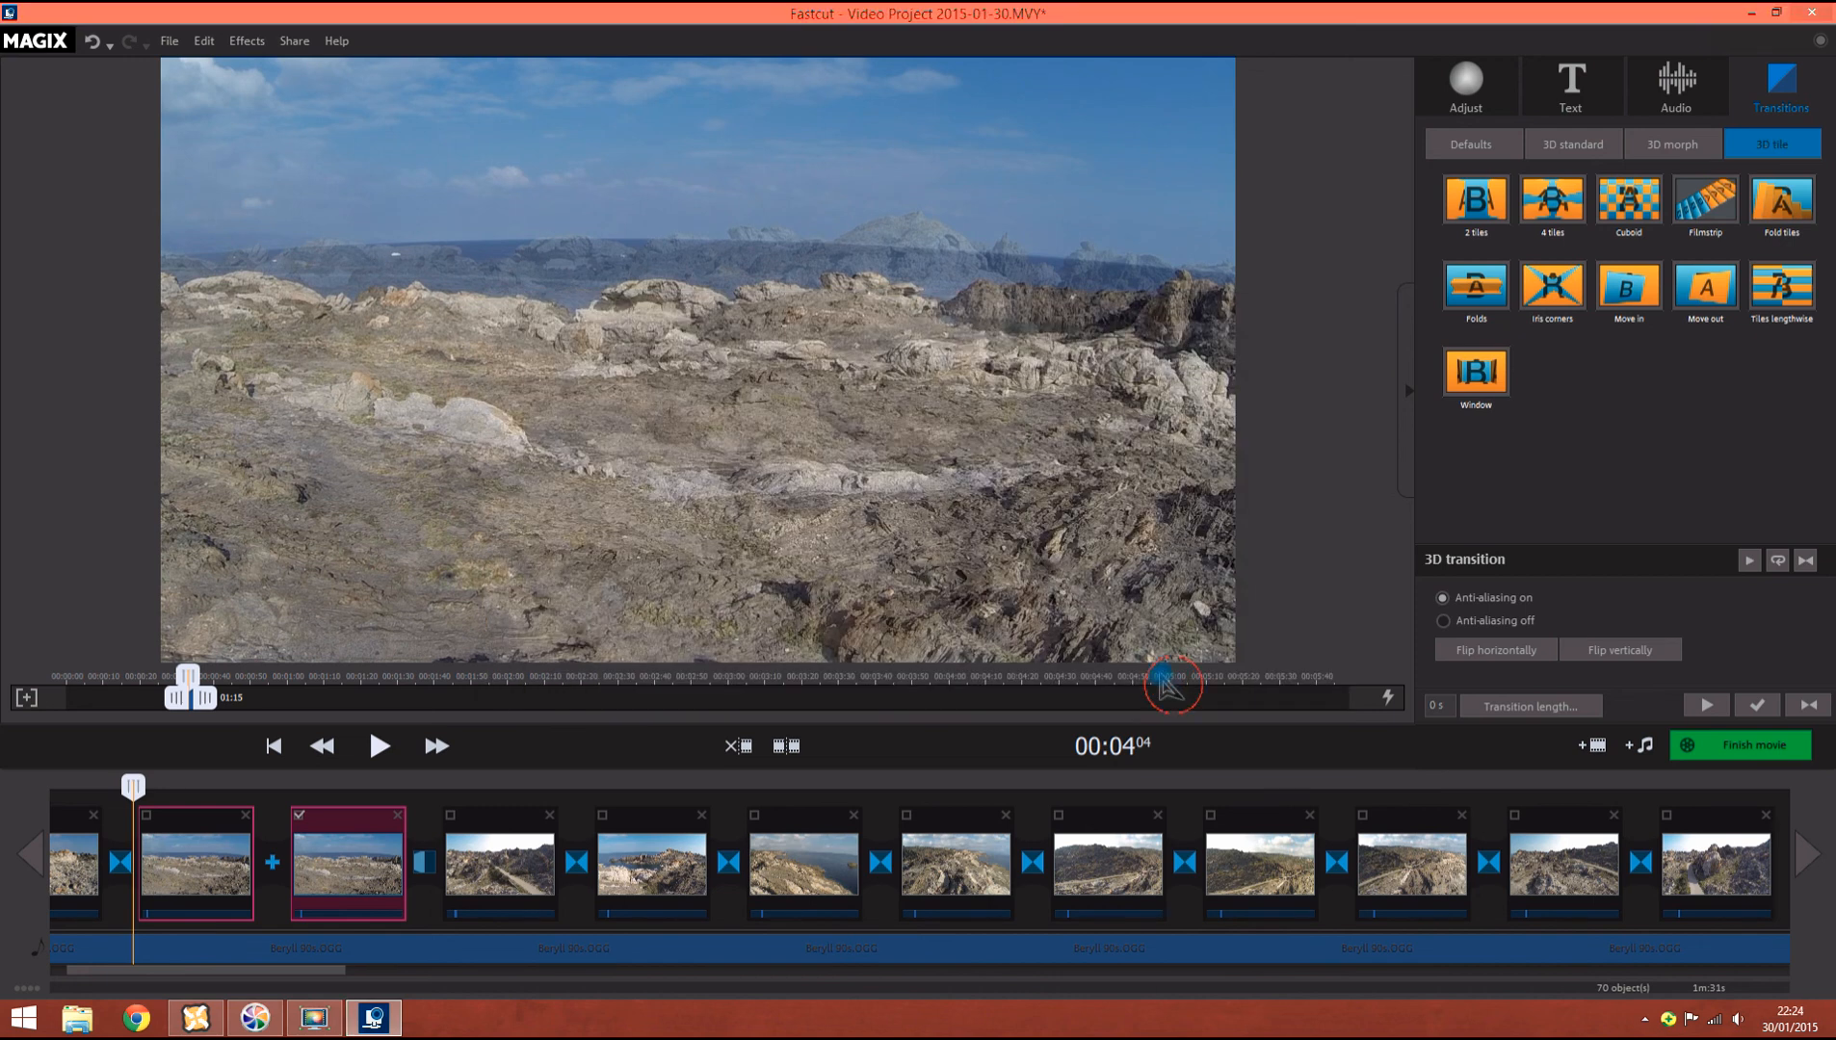